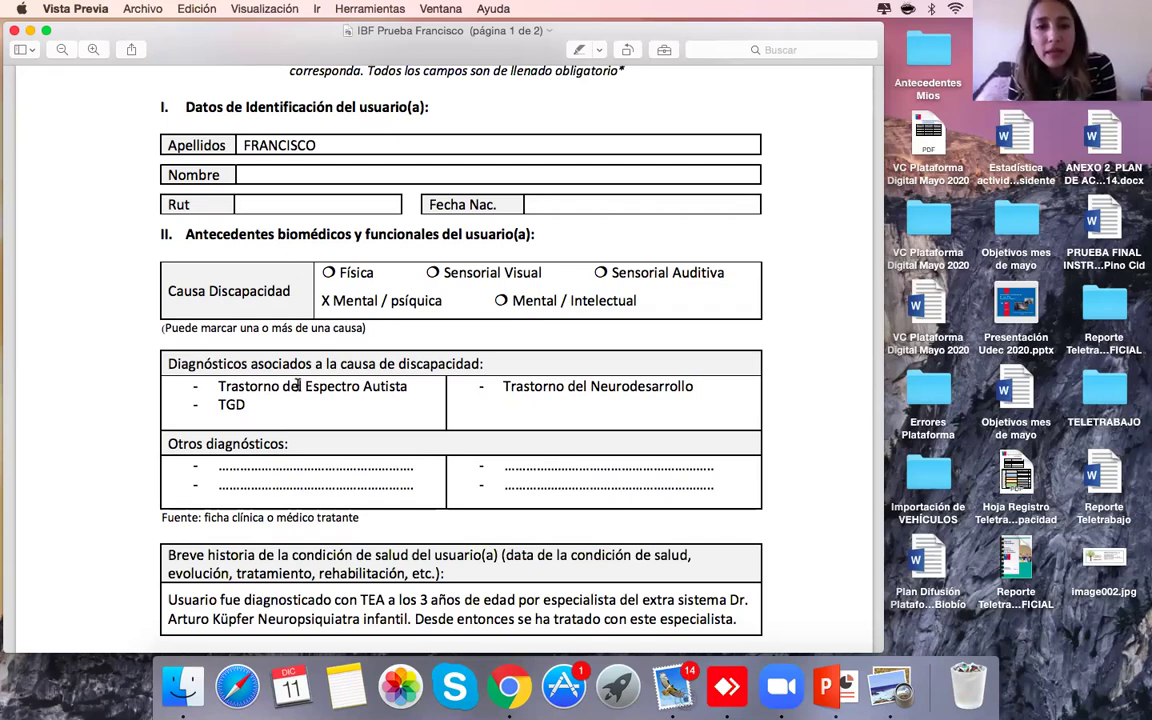
Read through the first page of the IBF form PDF.
scroll(292, 420, down, 5)
scroll(293, 420, up, 4)
scroll(290, 410, down, 6)
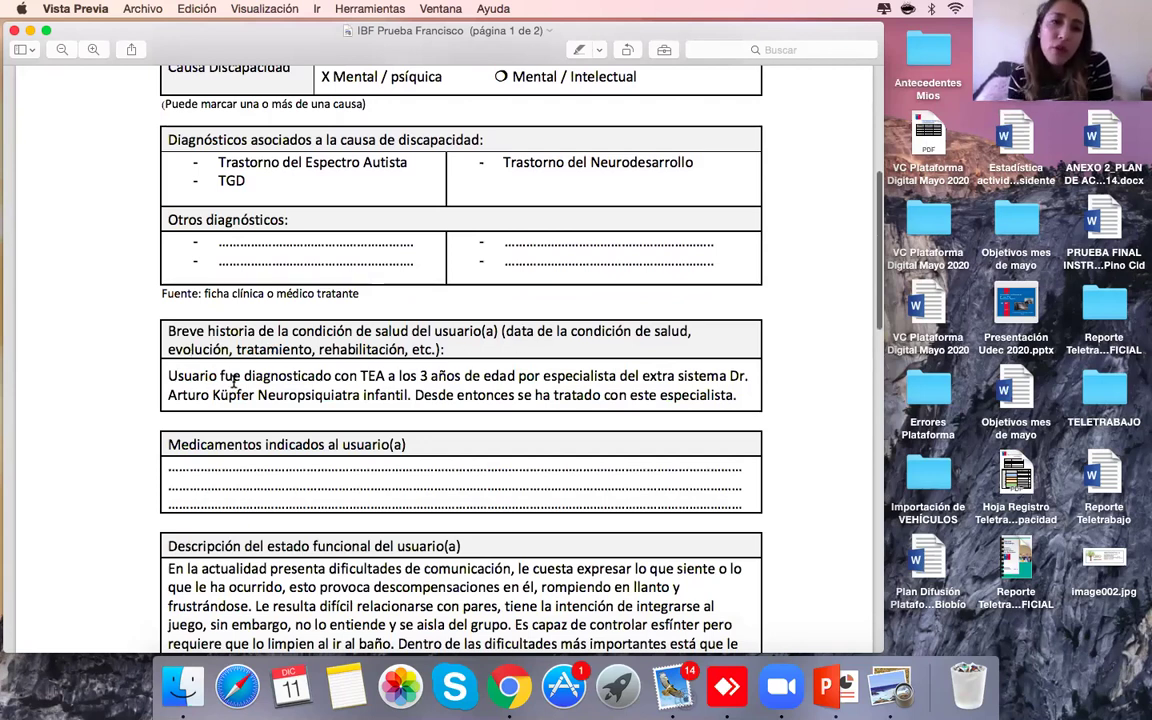
scroll(678, 392, down, 1)
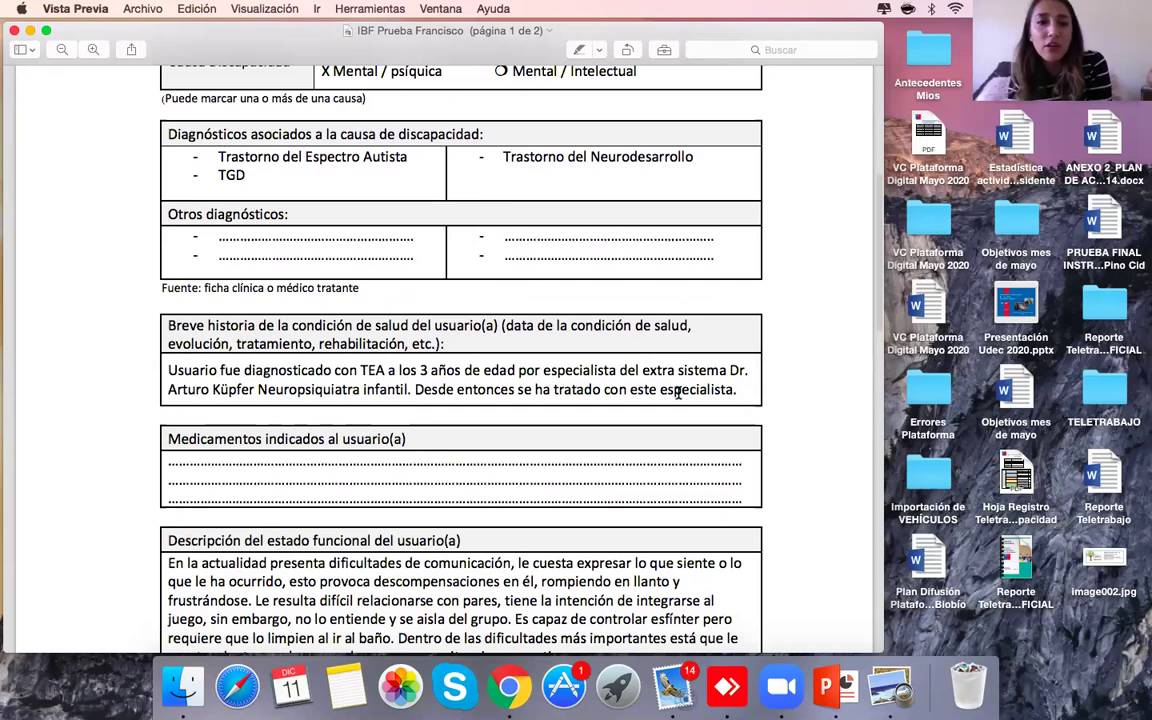
scroll(678, 392, down, 5)
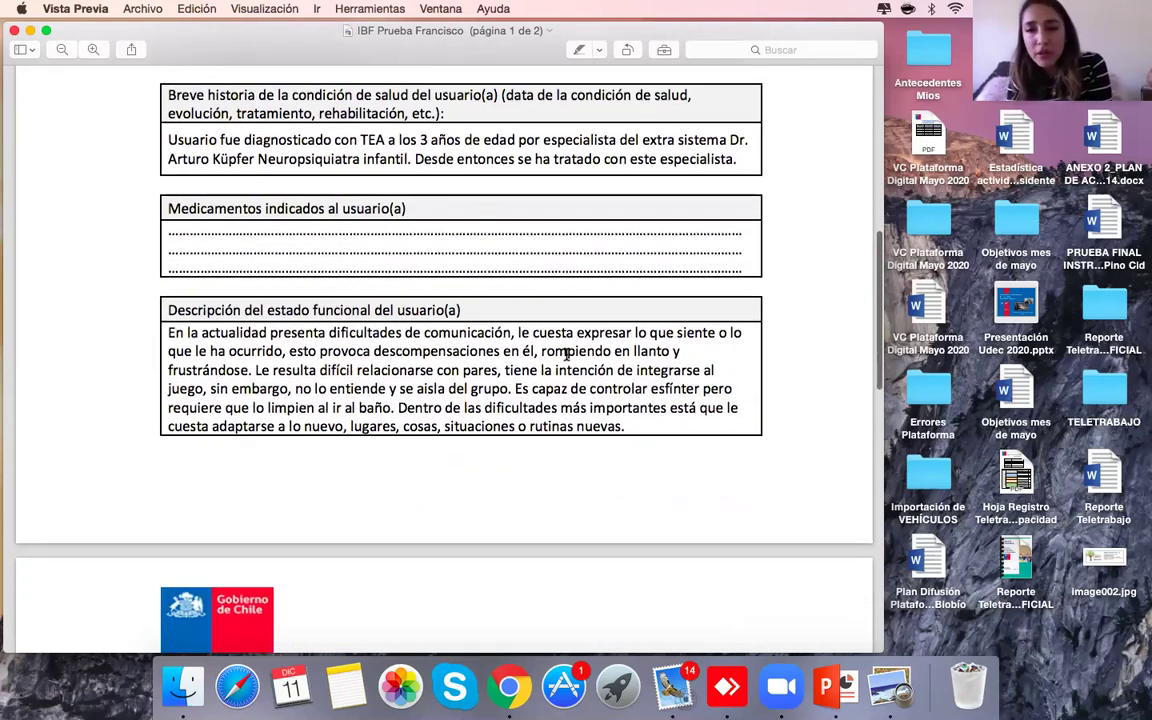
scroll(376, 338, down, 1)
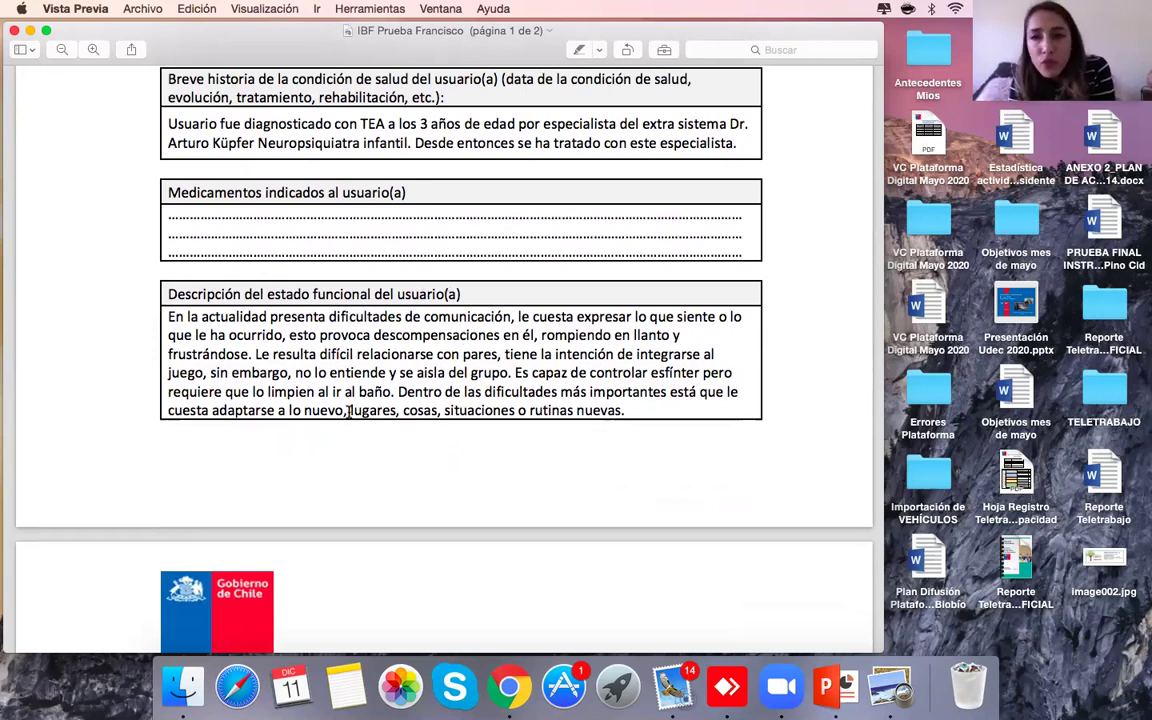
scroll(399, 192, up, 5)
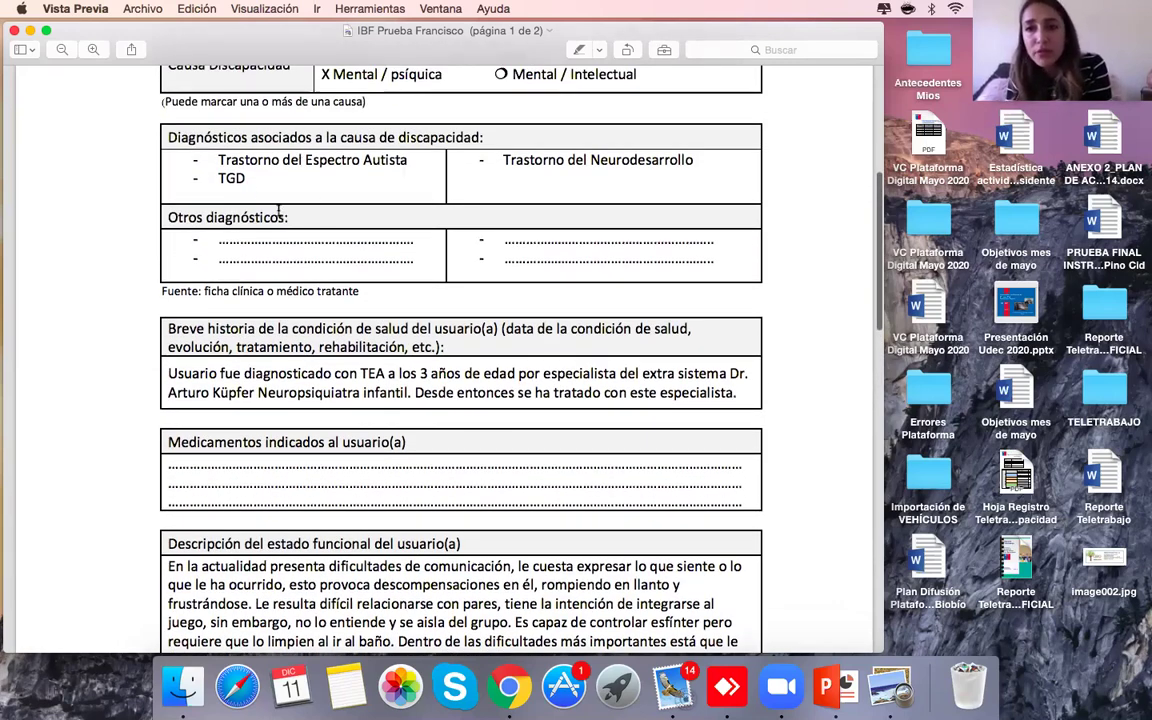
scroll(364, 333, down, 2)
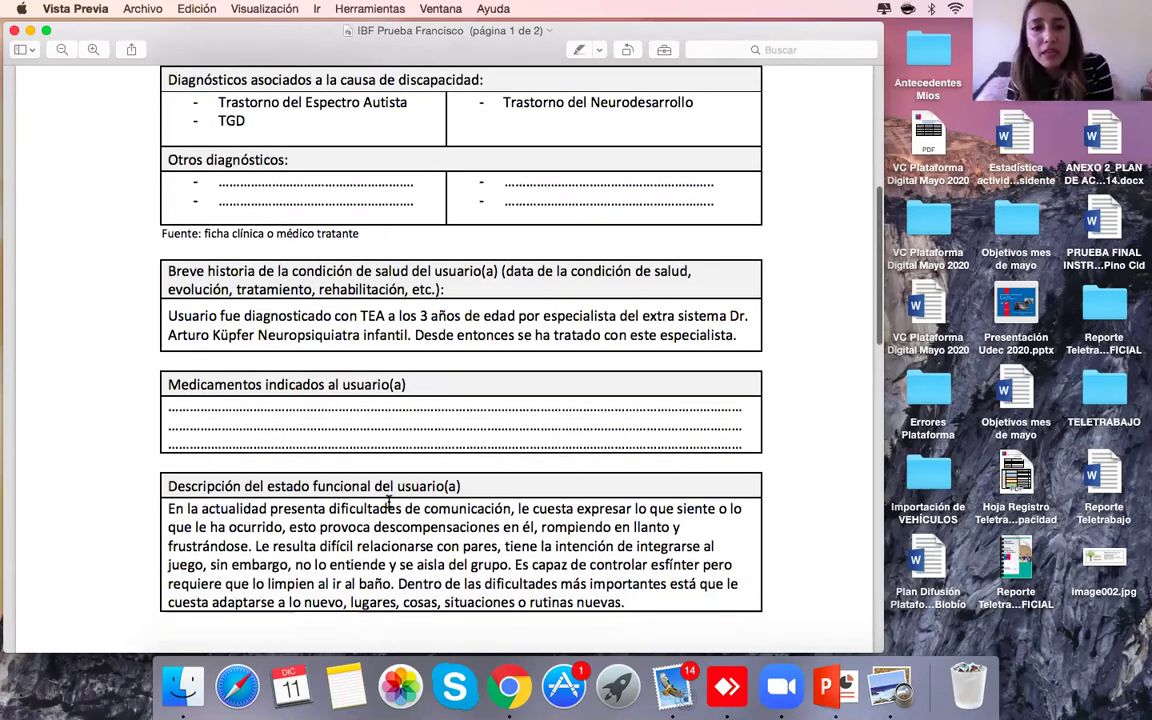
scroll(389, 503, down, 2)
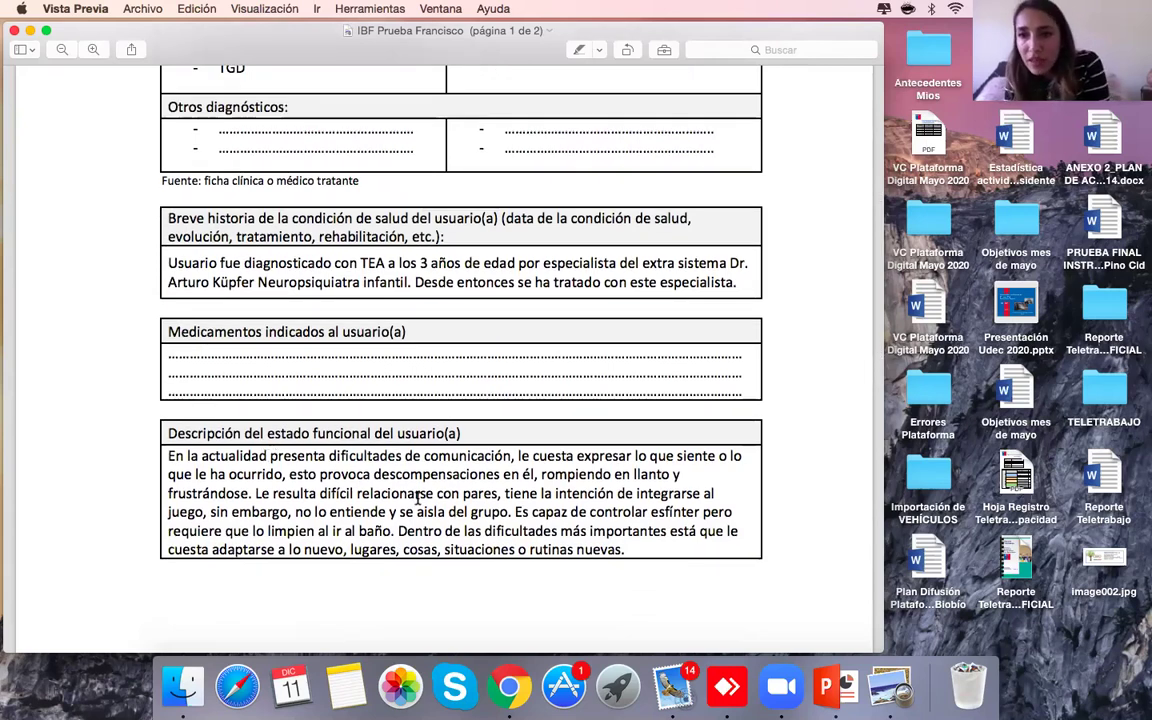
scroll(418, 497, down, 15)
scroll(418, 500, down, 1)
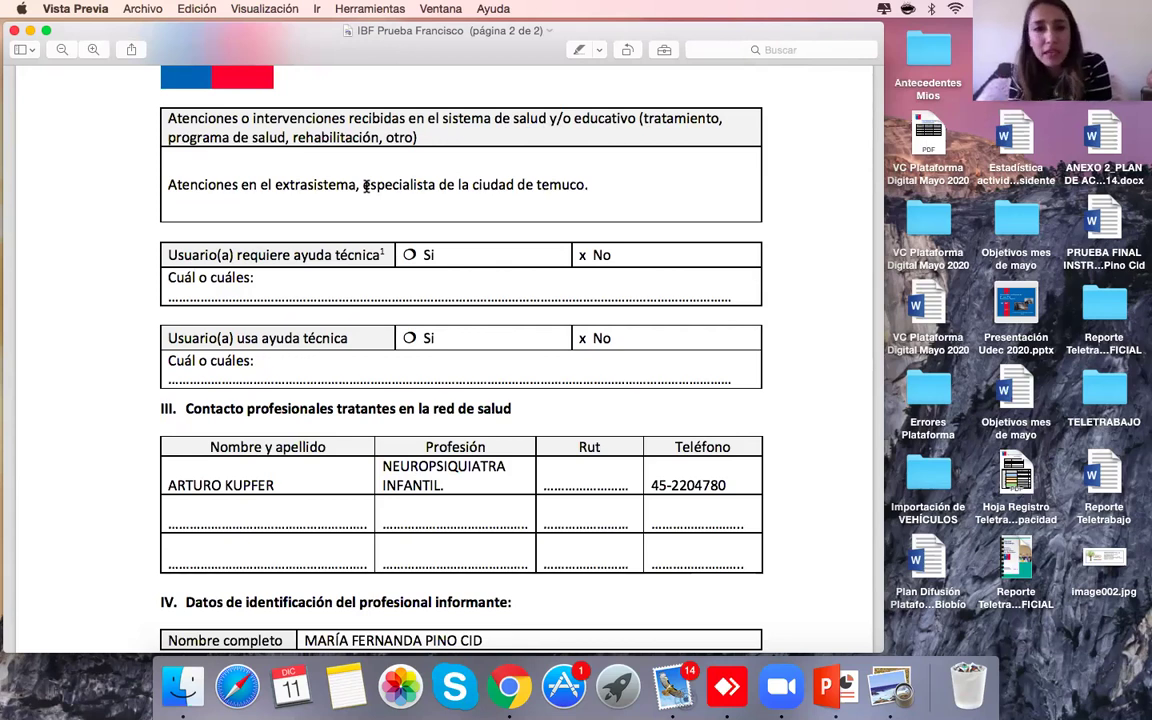
Read page 2 down to section IV and briefly highlight the report date 19/08/2020.
scroll(355, 182, down, 2)
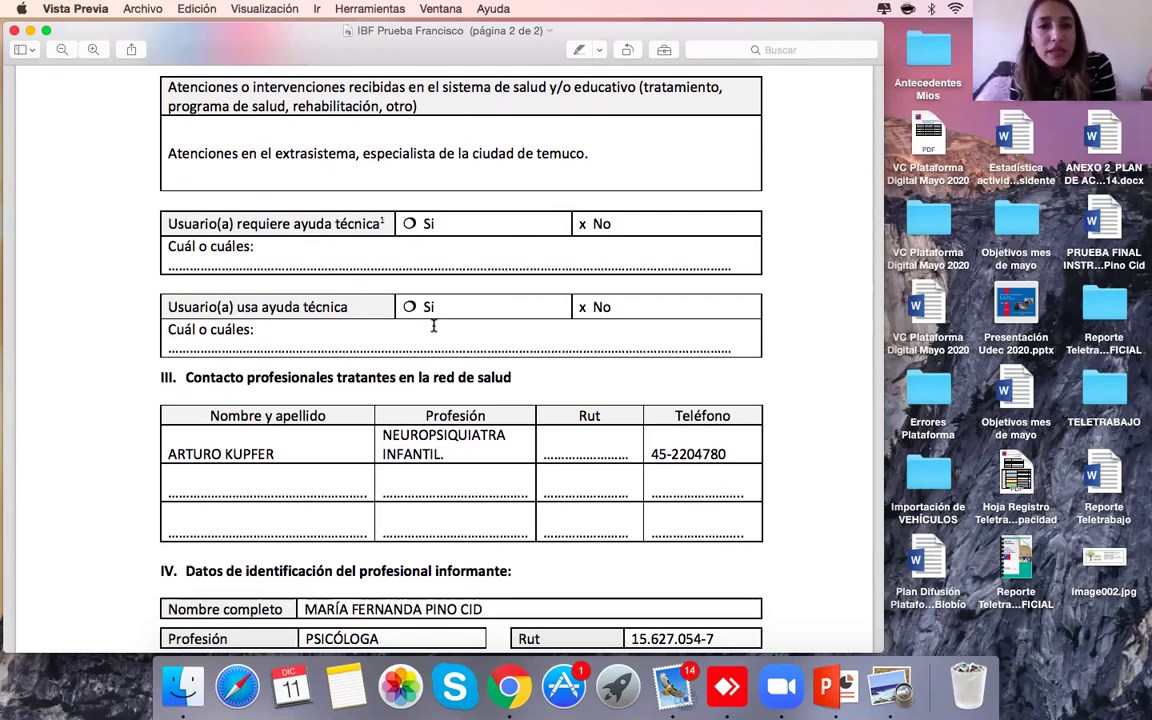
scroll(484, 384, down, 5)
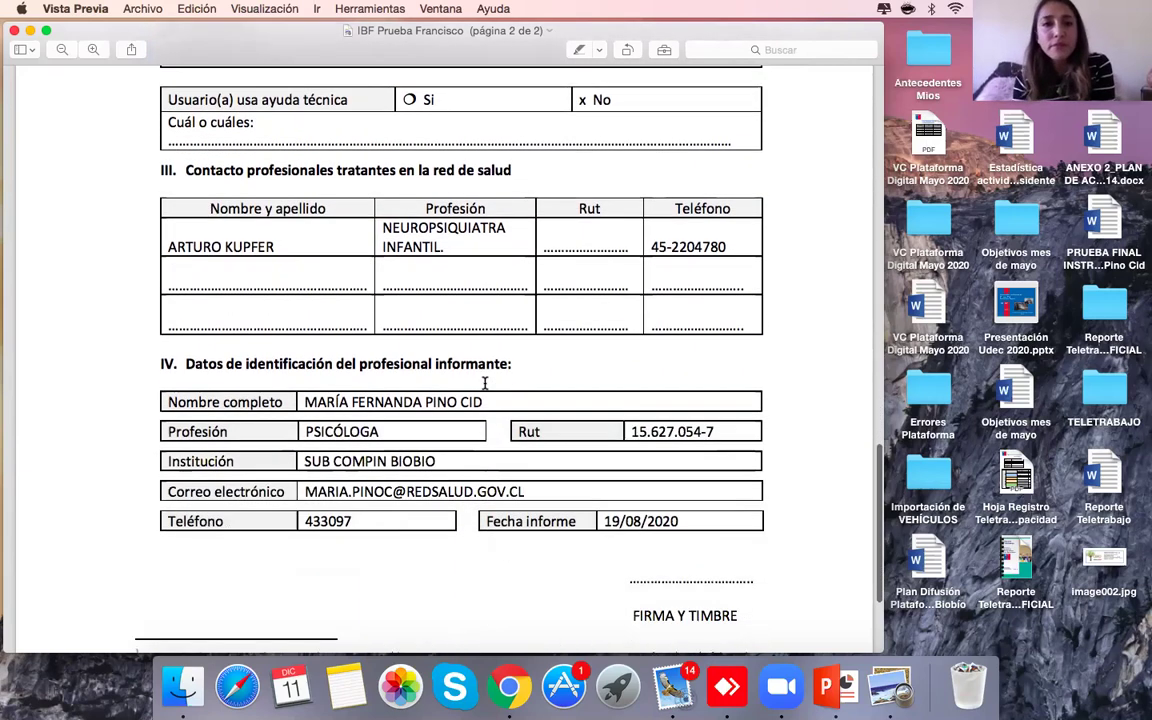
scroll(484, 383, up, 2)
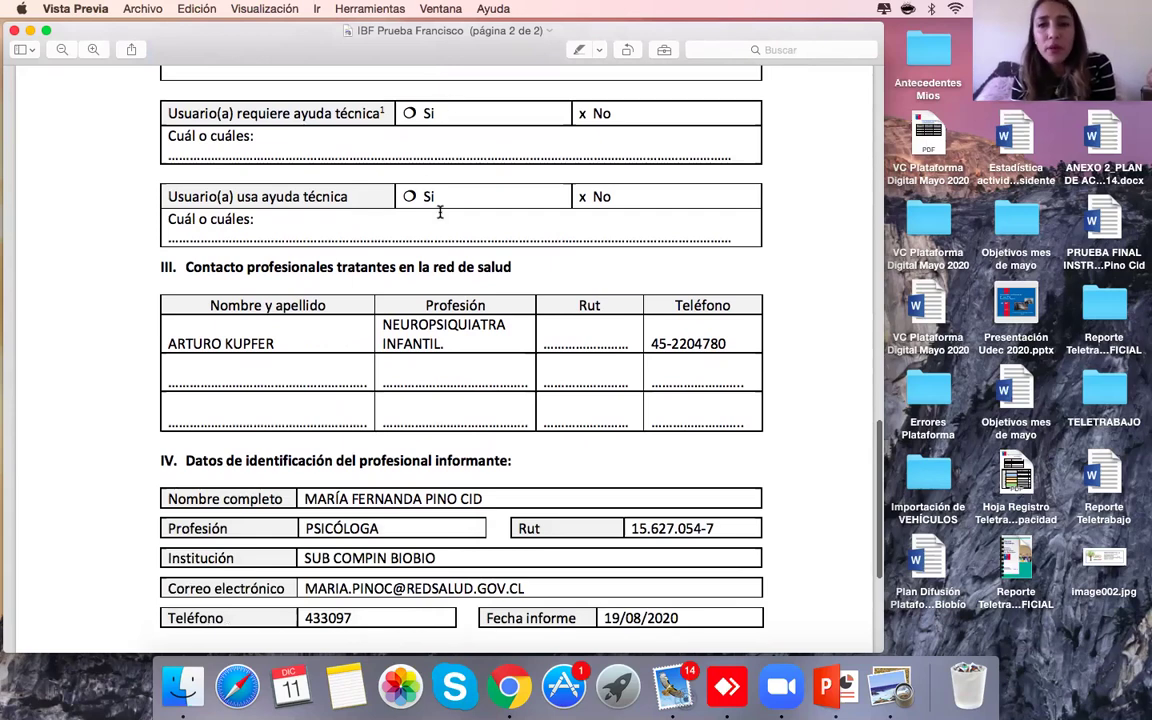
scroll(440, 211, down, 2)
scroll(440, 207, up, 3)
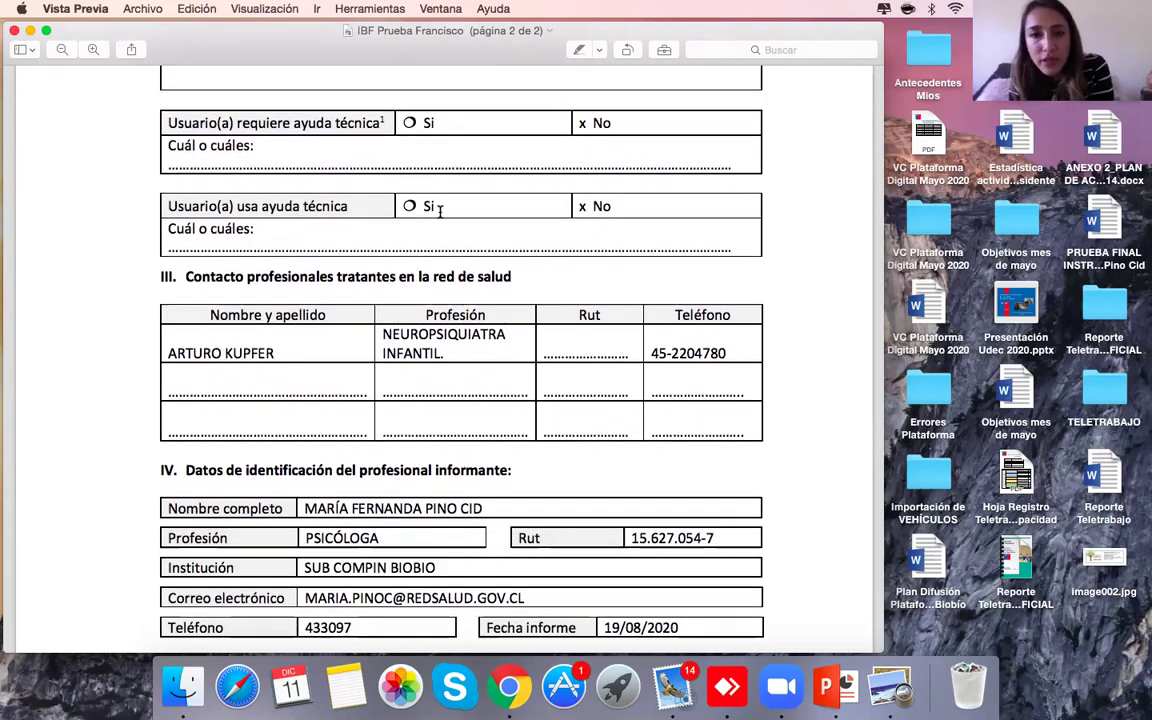
scroll(388, 285, down, 2)
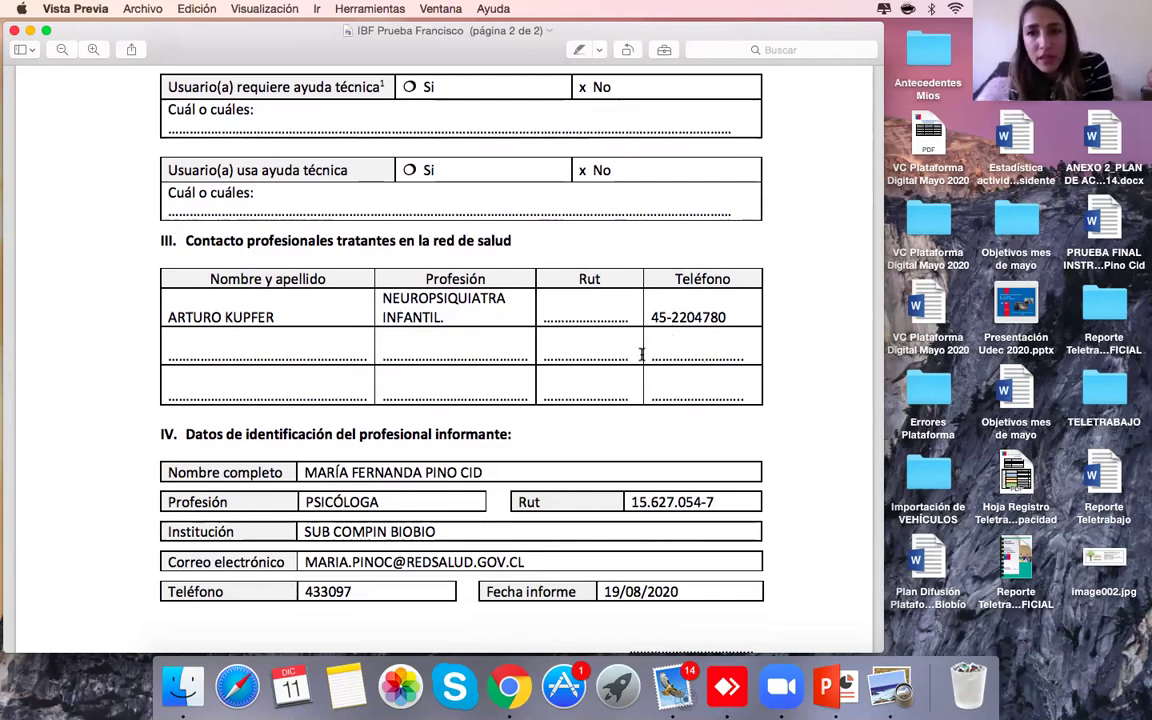
scroll(465, 400, down, 2)
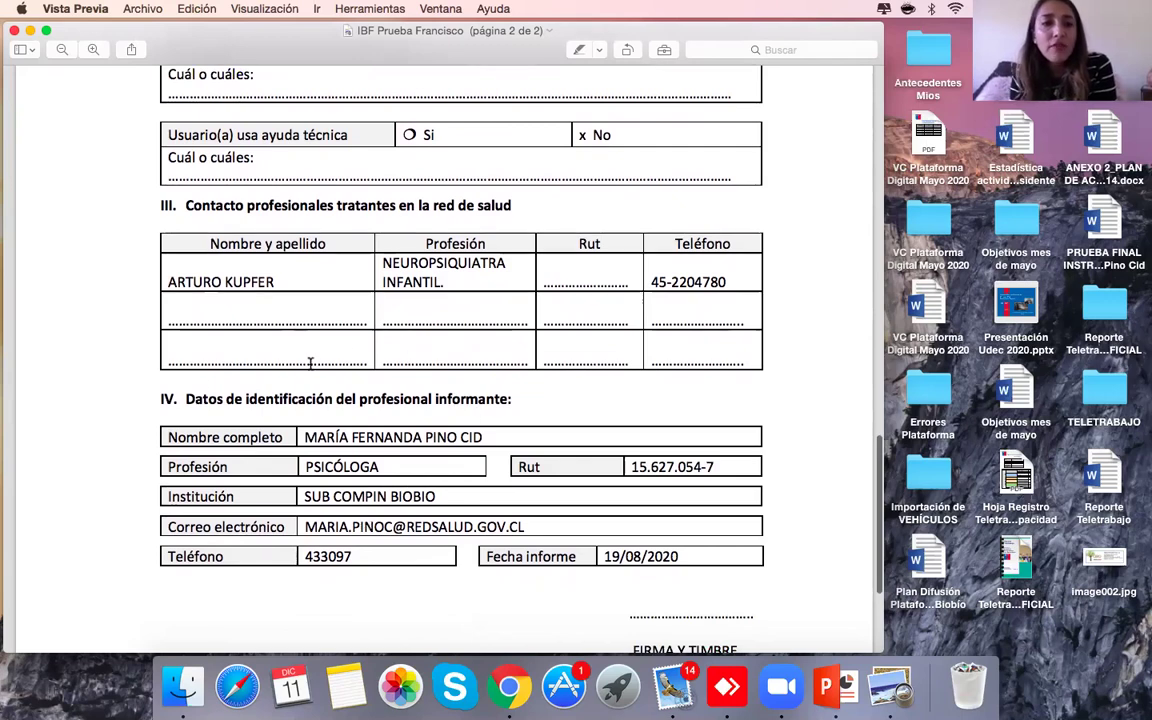
scroll(311, 363, down, 10)
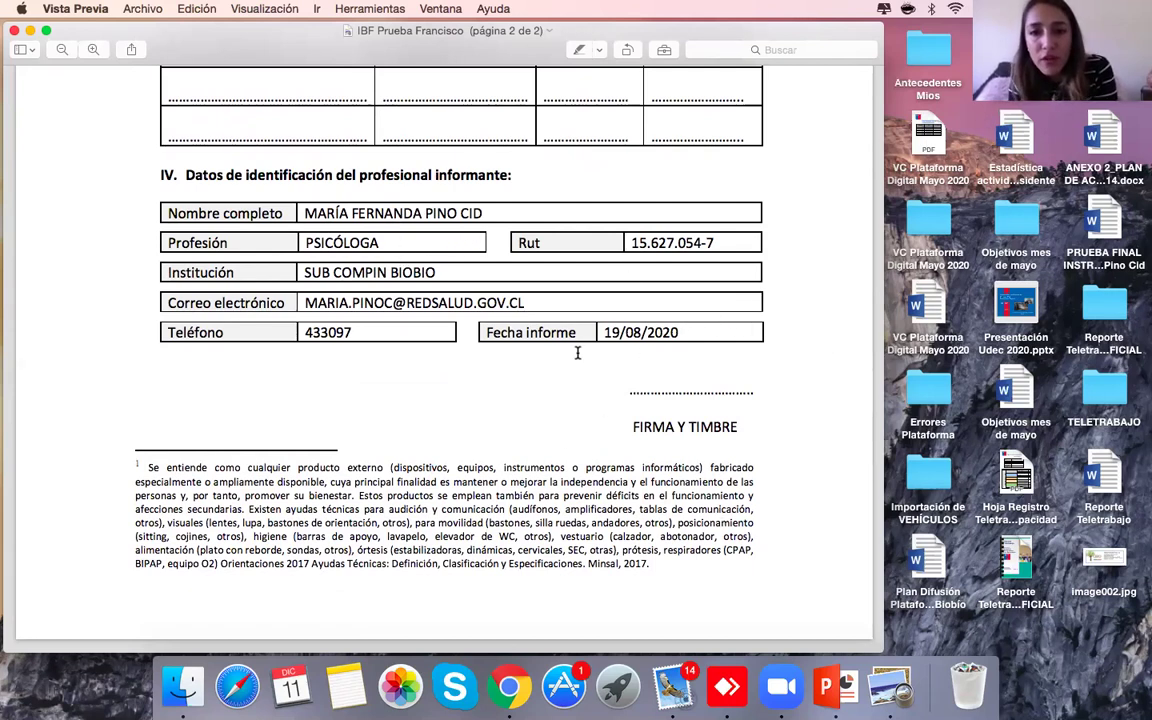
drag(688, 330, 601, 331)
click(583, 413)
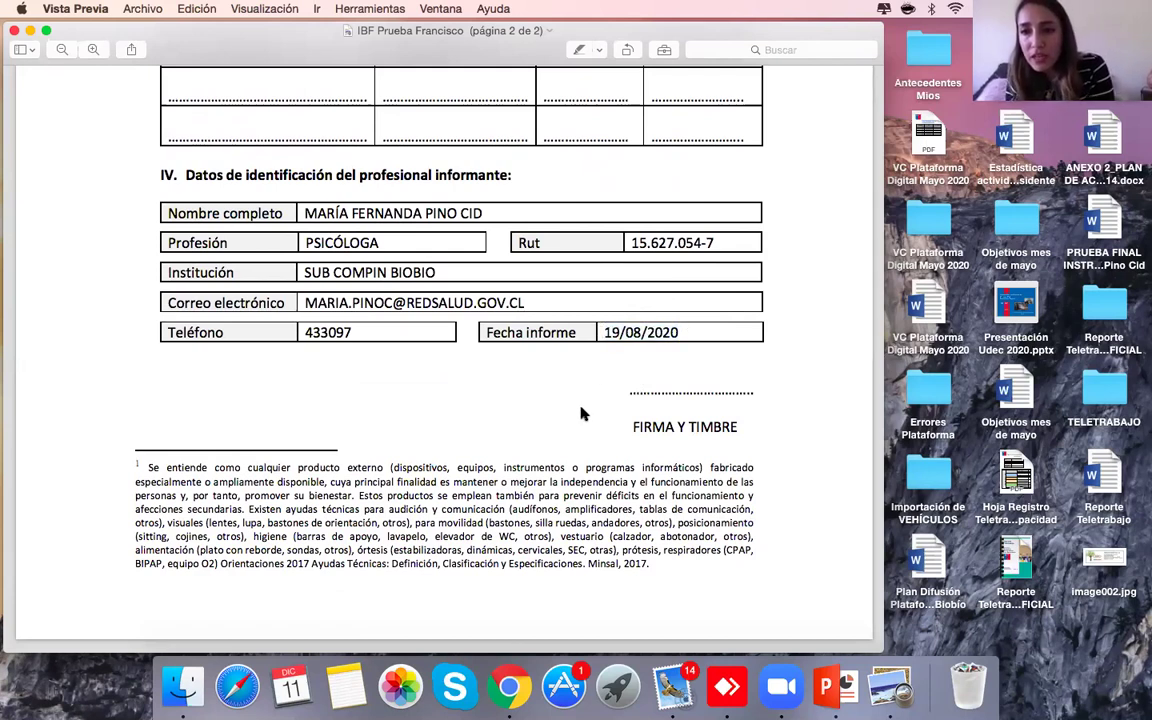
Close the IBF PDF and open the ISRA test form in Word full screen.
click(14, 33)
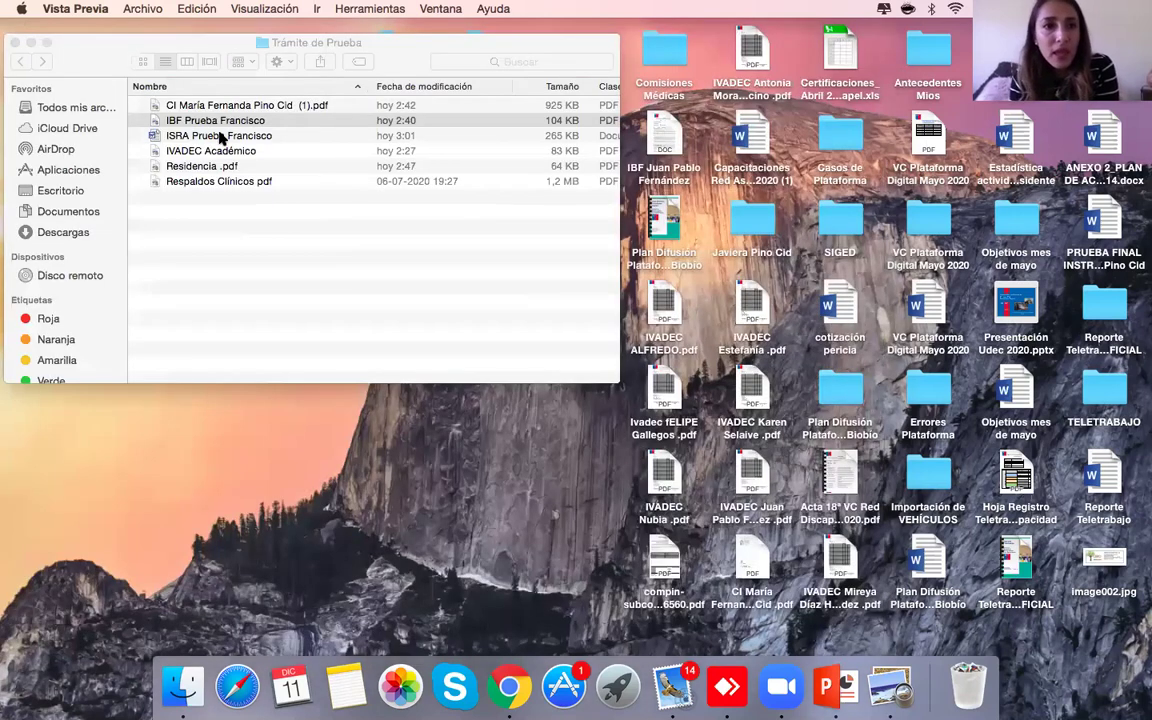
click(219, 135)
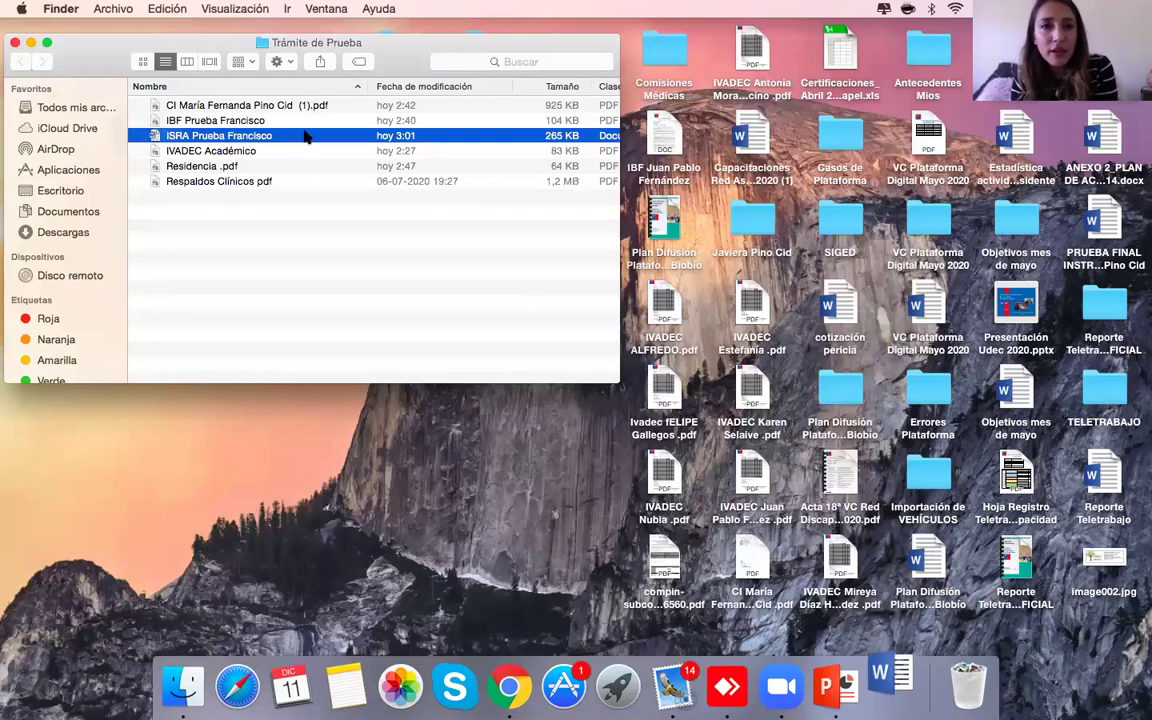
click(884, 672)
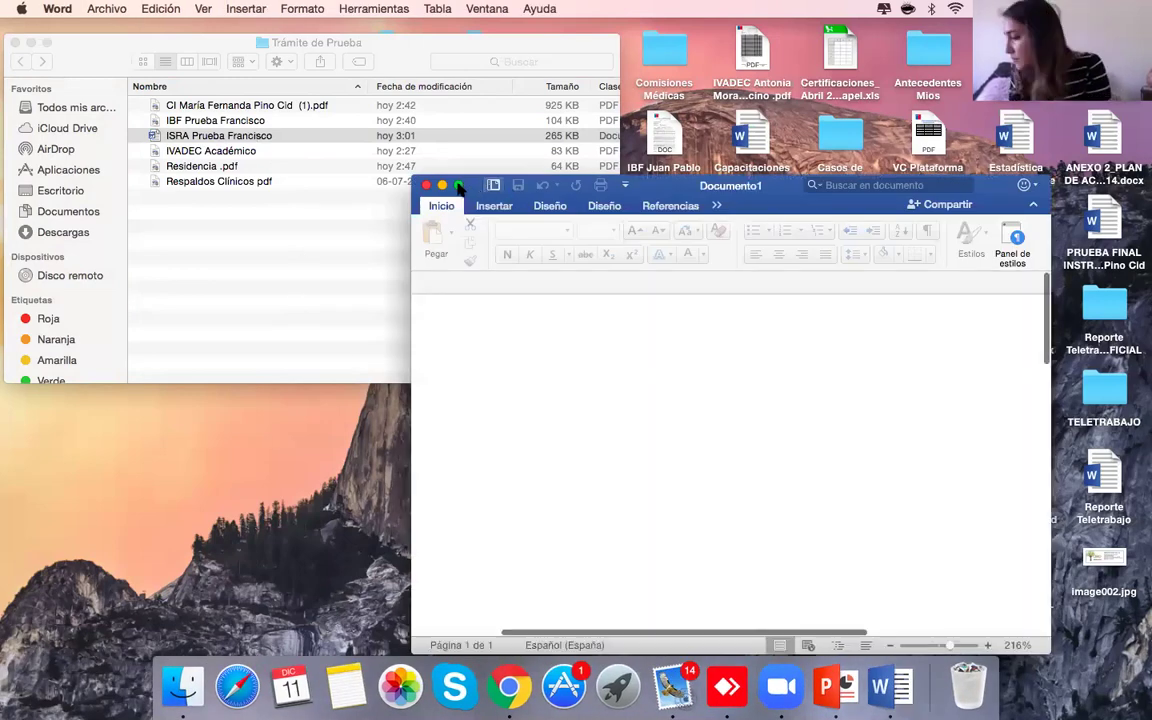
click(458, 186)
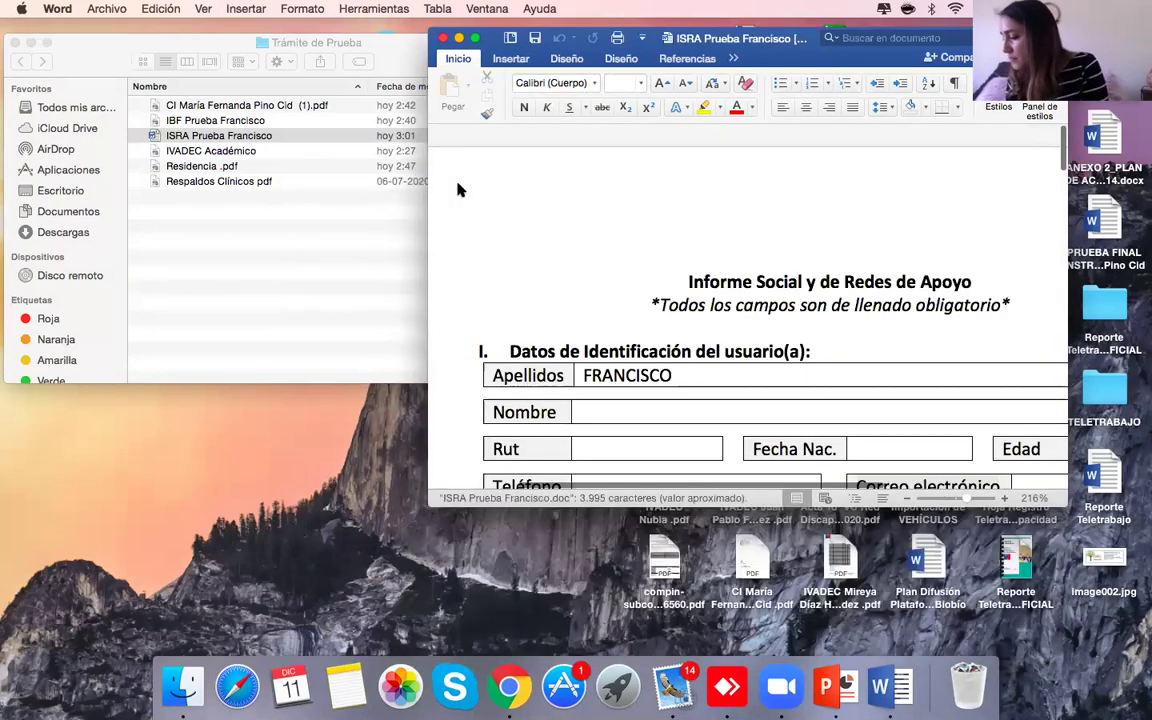
click(475, 37)
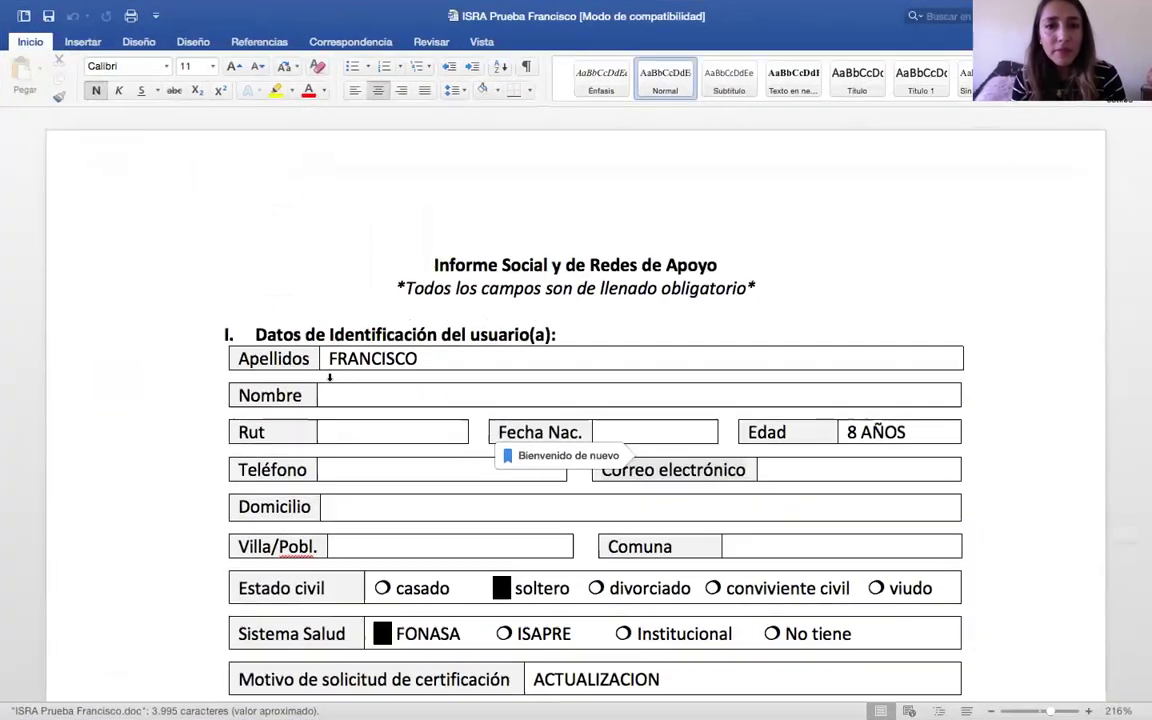
Read through the first part of the ISRA form.
scroll(330, 380, down, 5)
scroll(331, 381, down, 15)
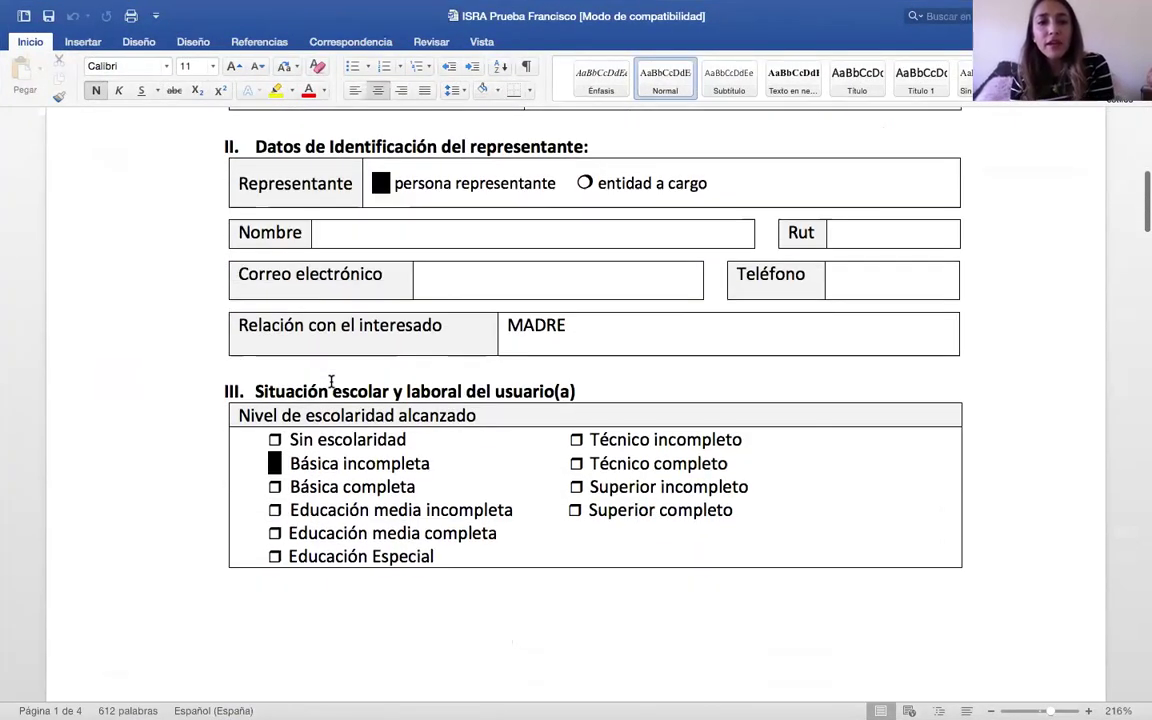
scroll(331, 381, down, 10)
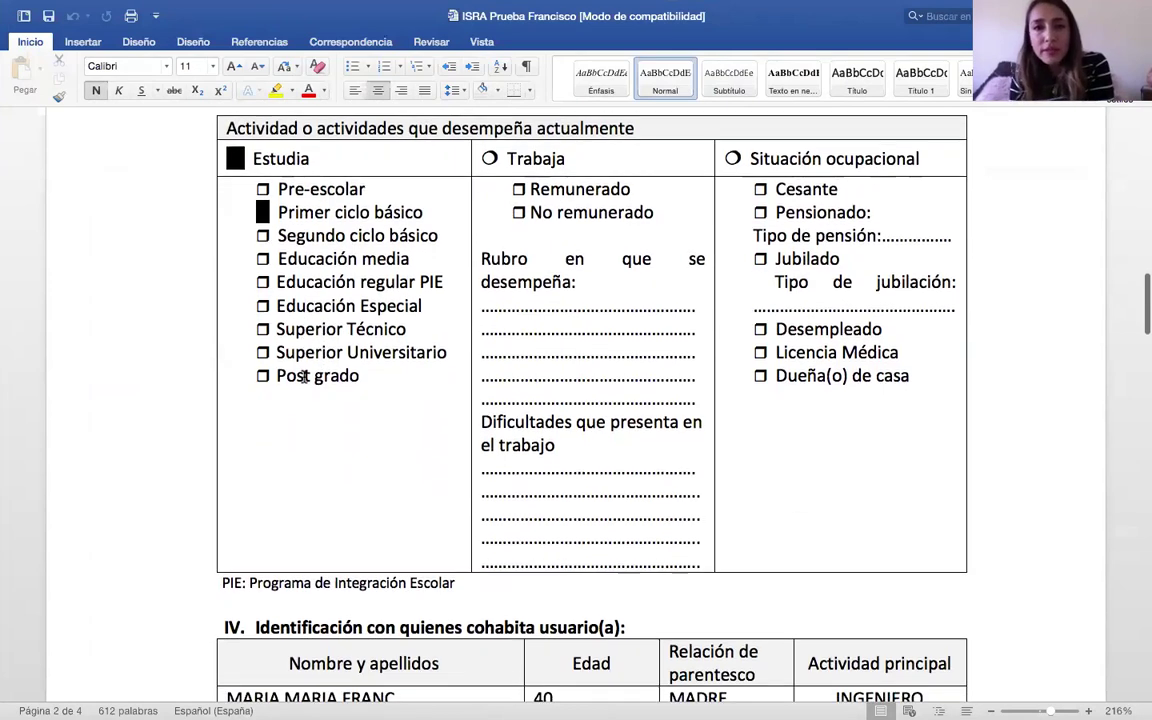
scroll(531, 331, down, 5)
scroll(531, 331, down, 1)
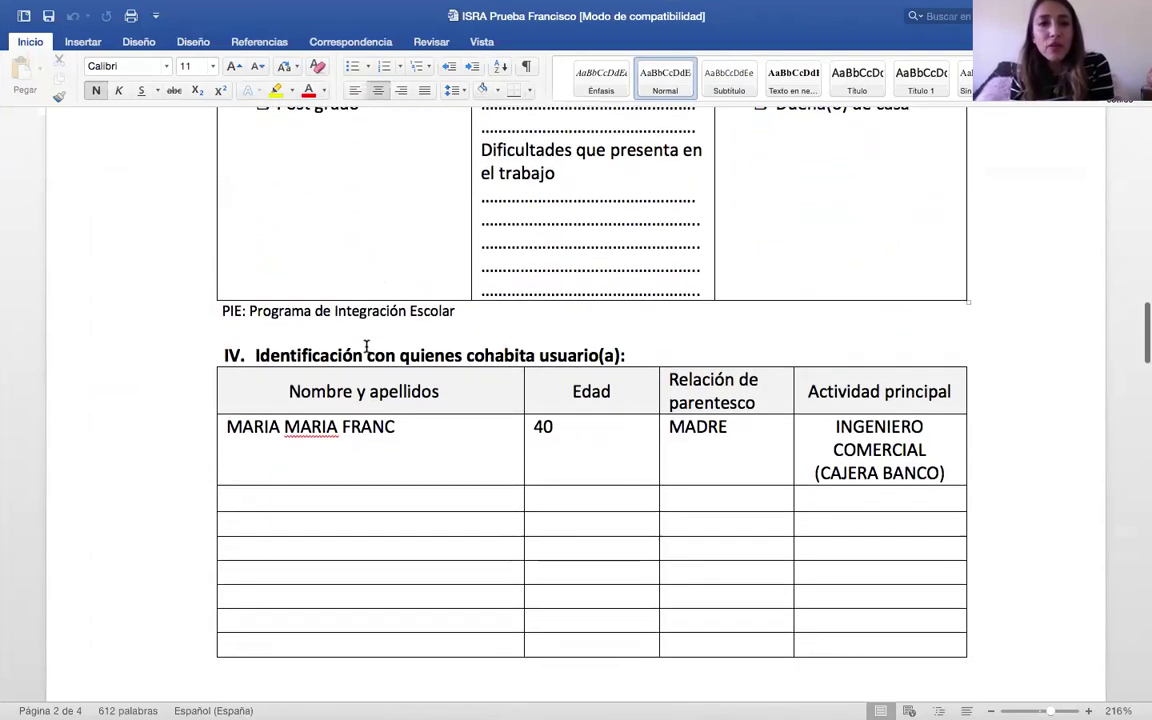
scroll(368, 418, down, 6)
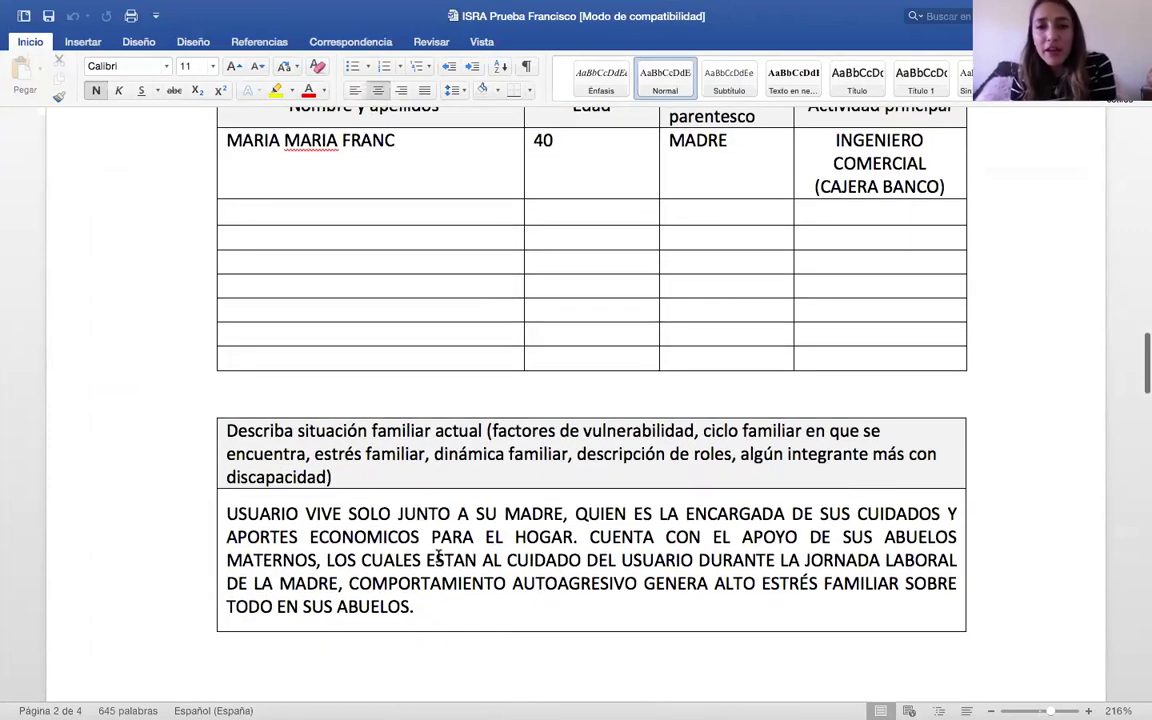
scroll(438, 556, down, 3)
scroll(438, 556, up, 8)
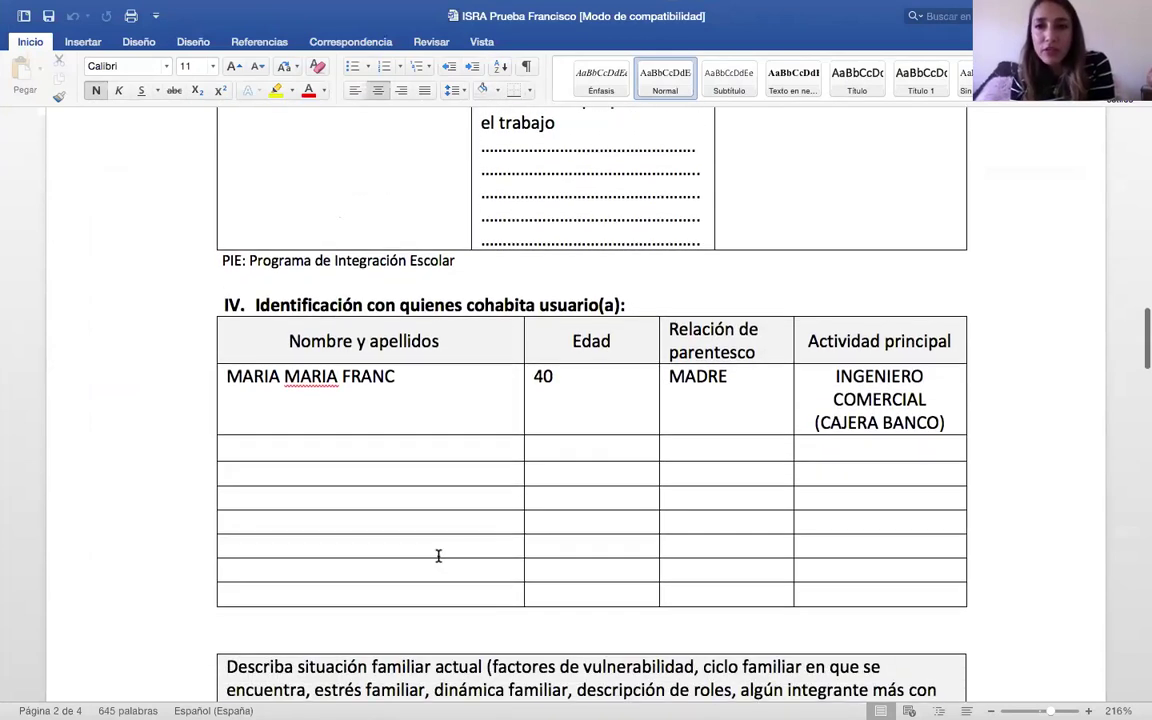
scroll(438, 556, down, 1)
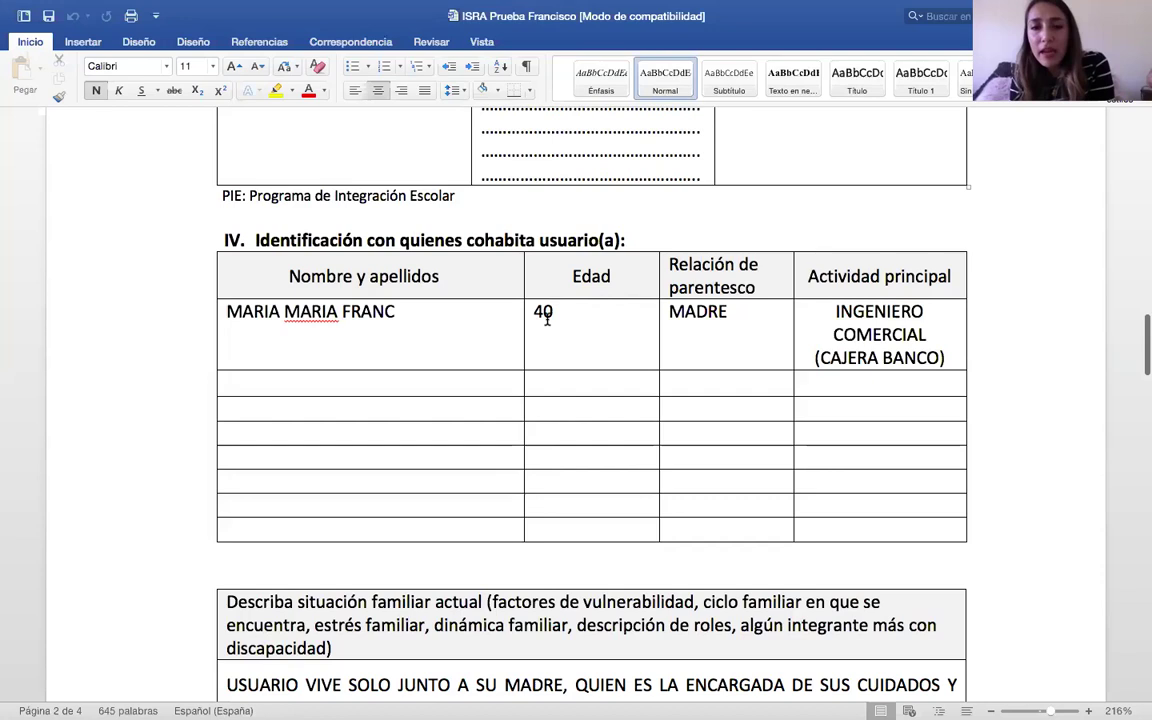
scroll(533, 345, down, 3)
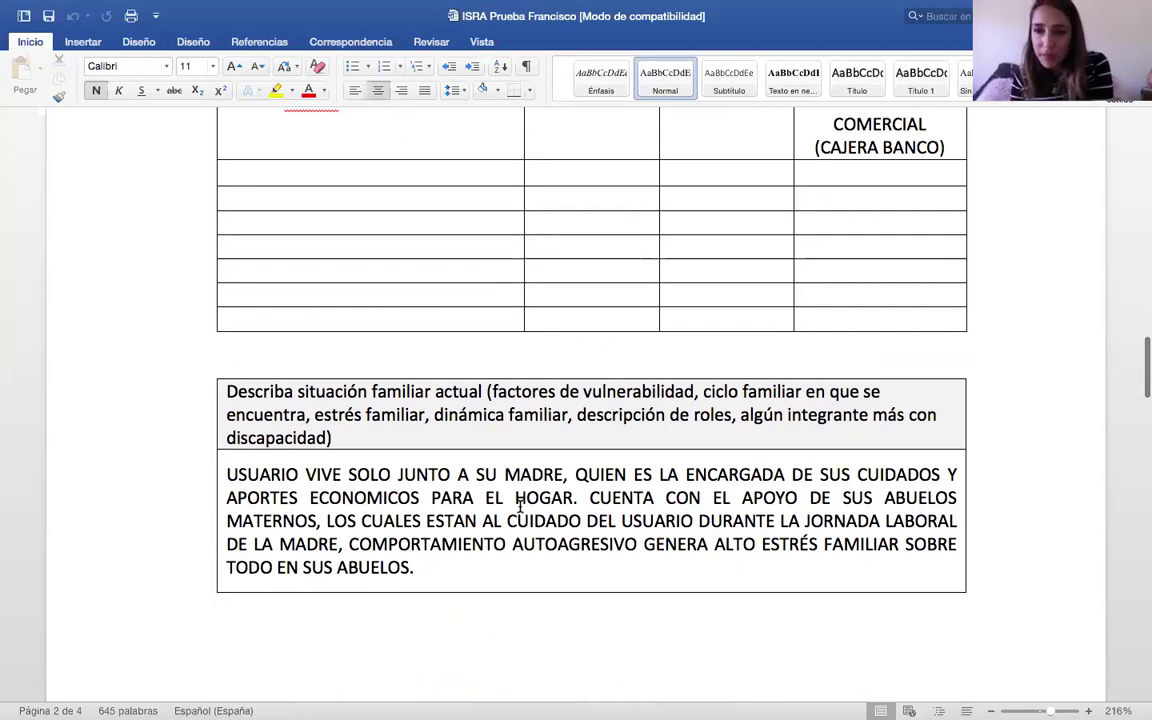
Read down to the signature table and close the ISRA document.
scroll(520, 507, down, 10)
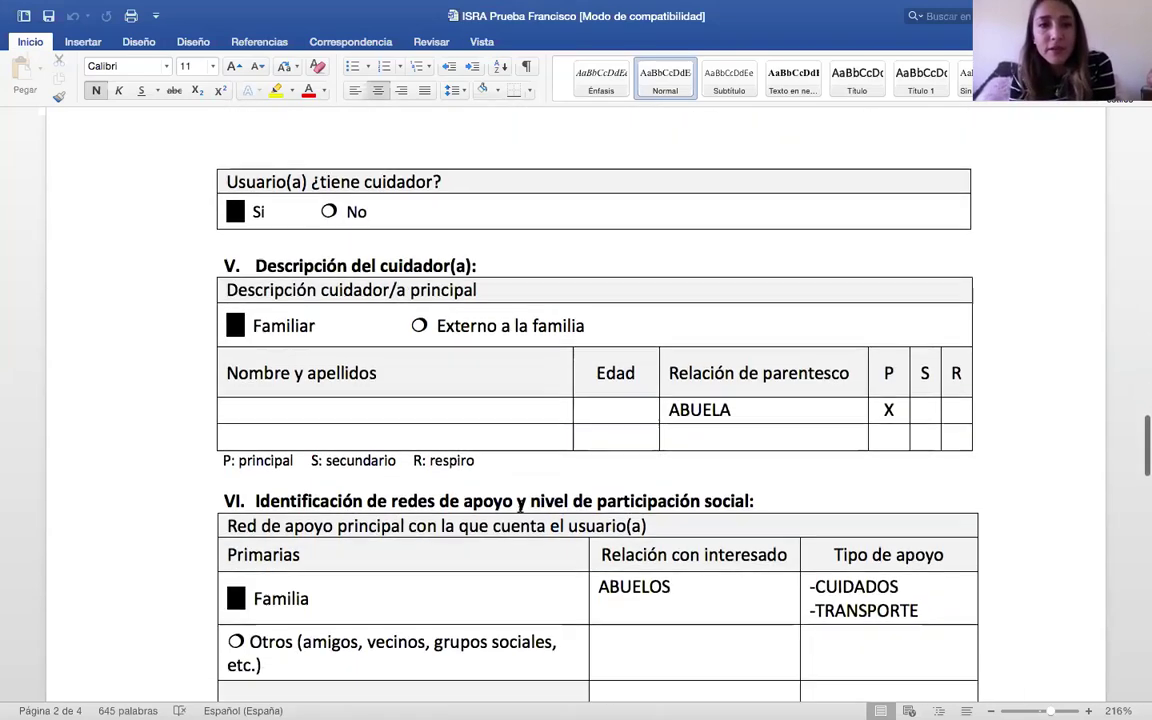
scroll(520, 507, down, 12)
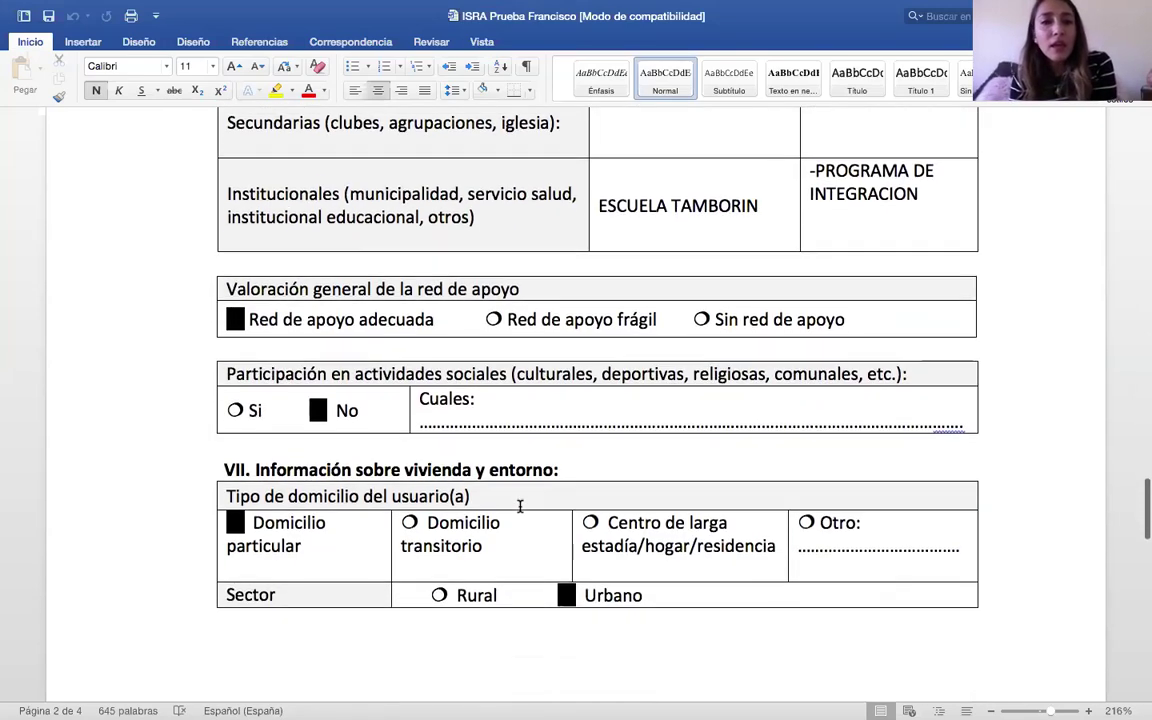
scroll(520, 507, down, 10)
scroll(520, 511, down, 10)
scroll(520, 505, down, 10)
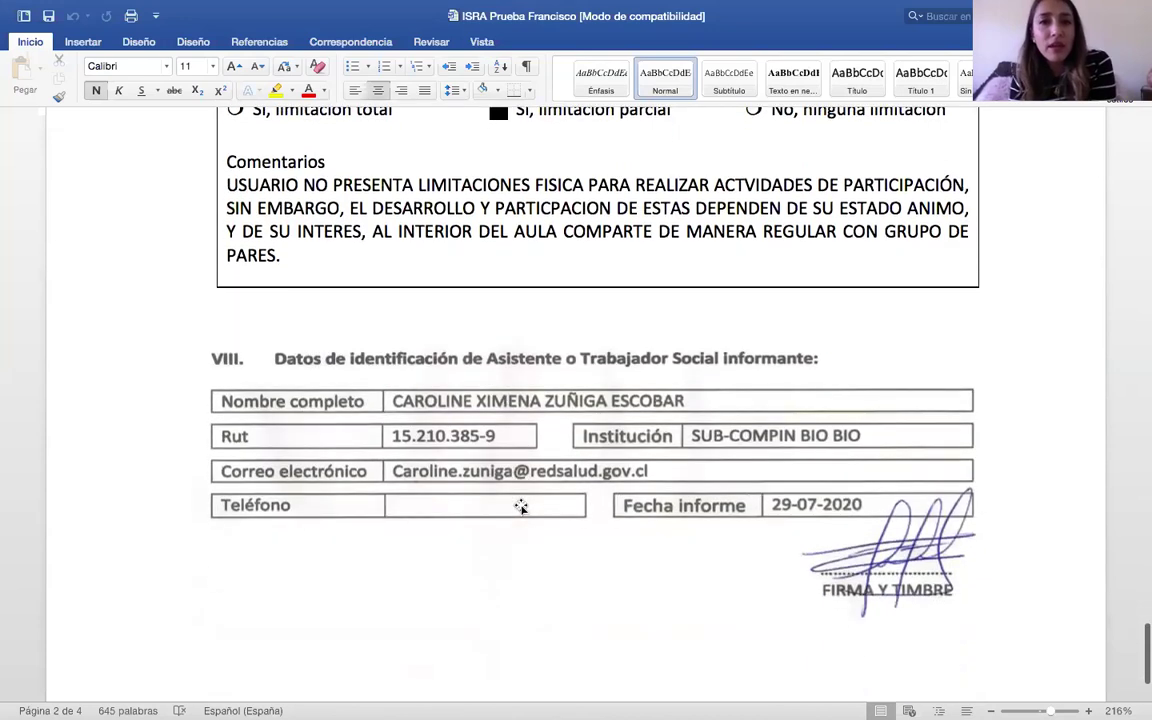
scroll(520, 507, up, 2)
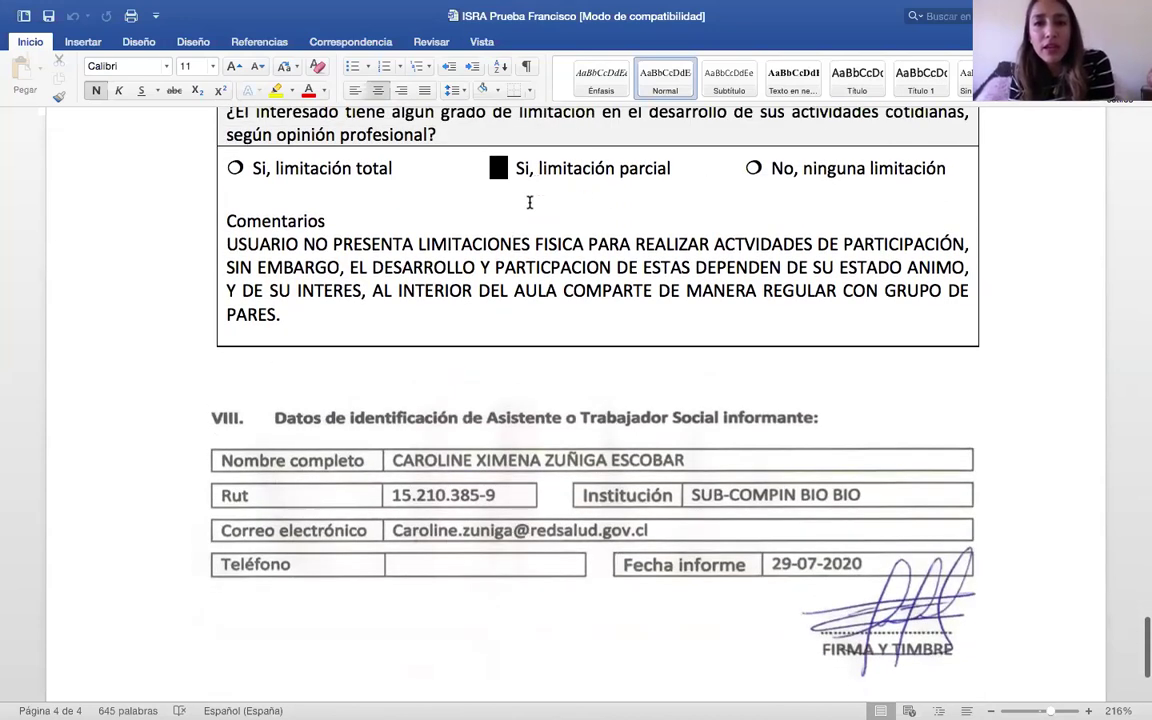
scroll(568, 402, down, 2)
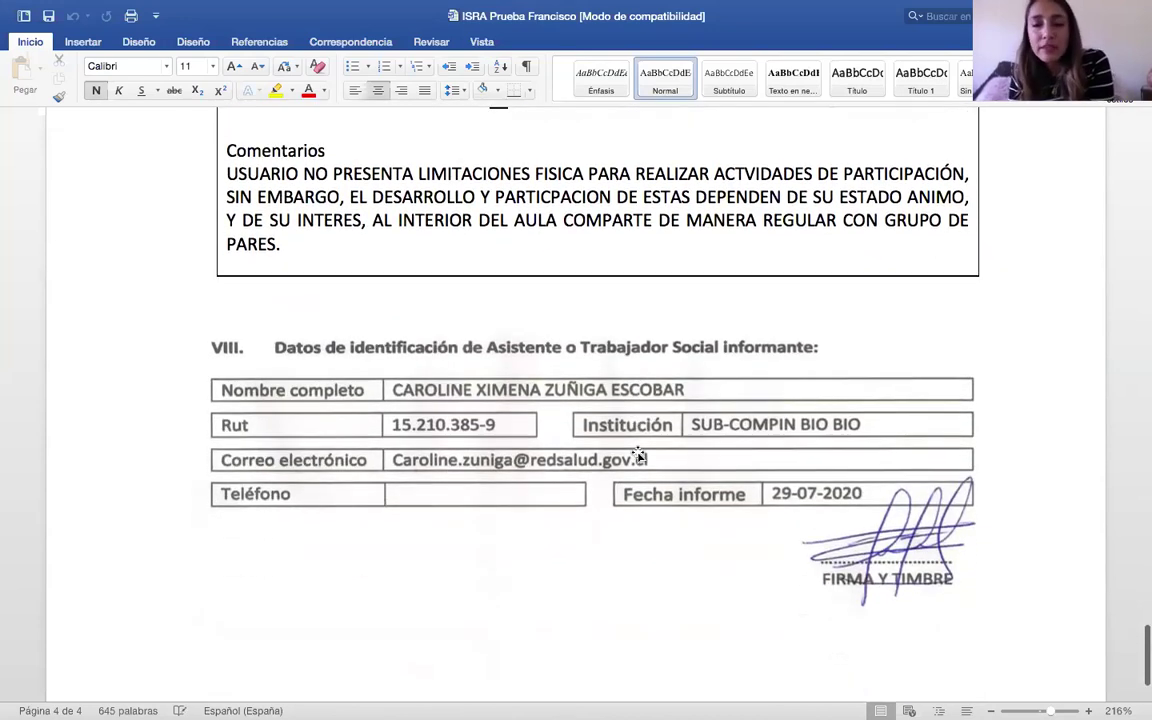
scroll(568, 402, down, 1)
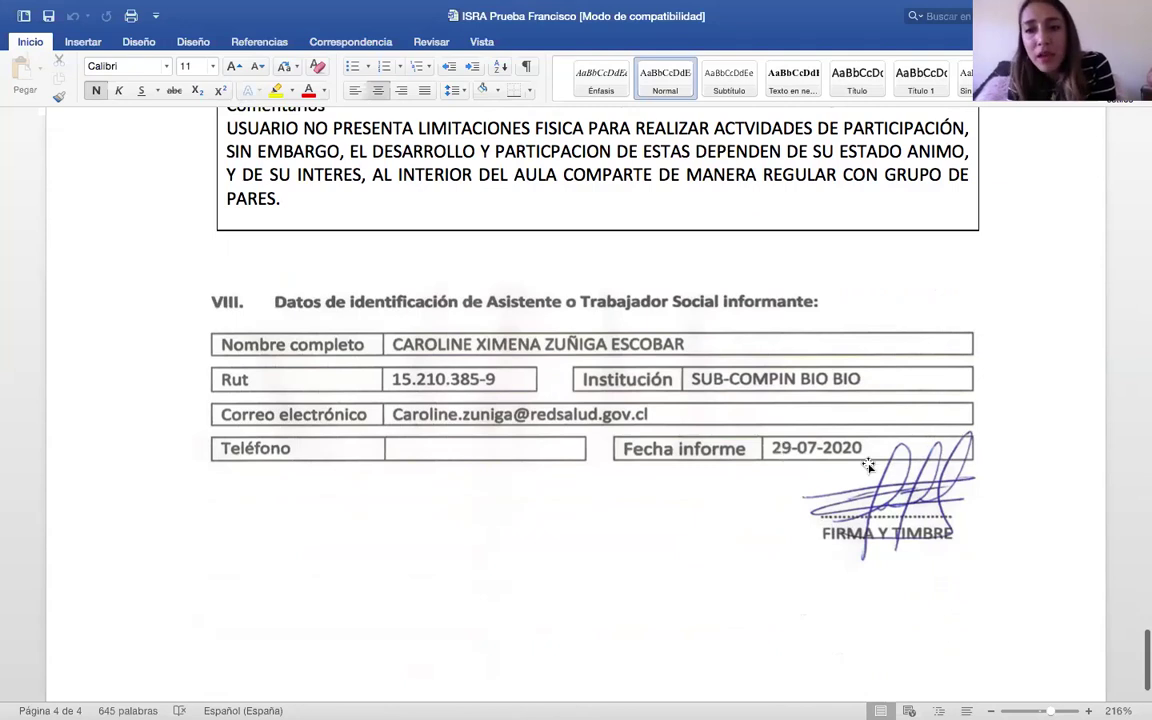
mouse_move(10, 6)
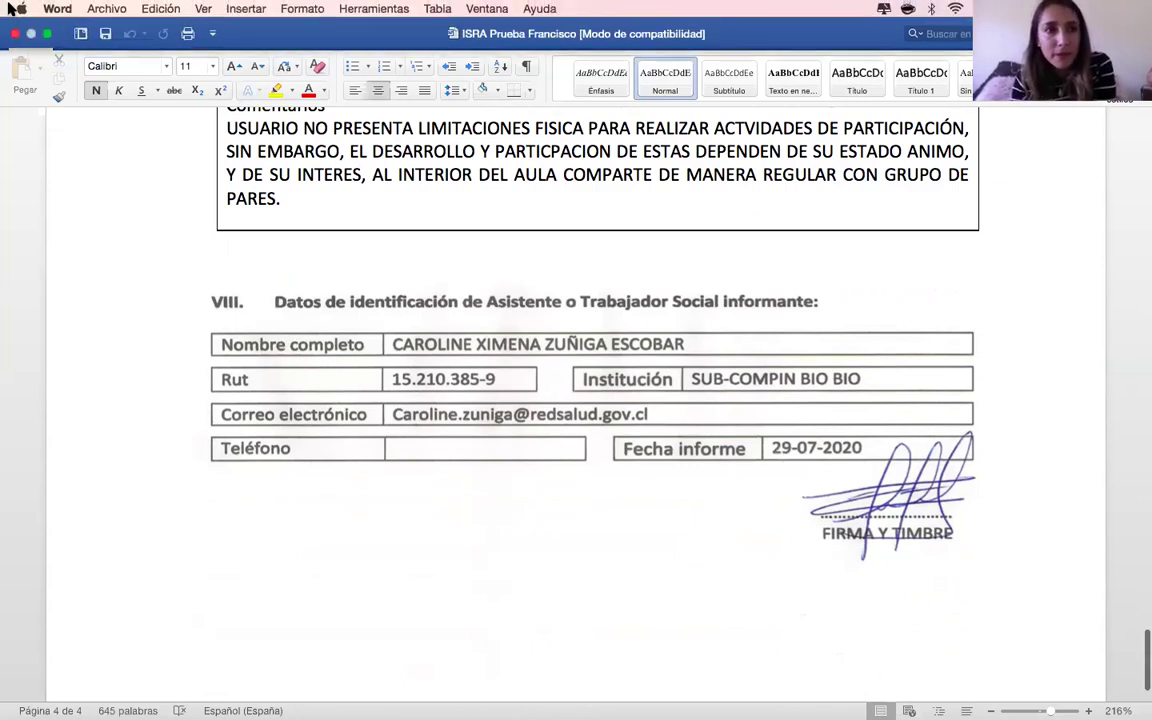
click(12, 35)
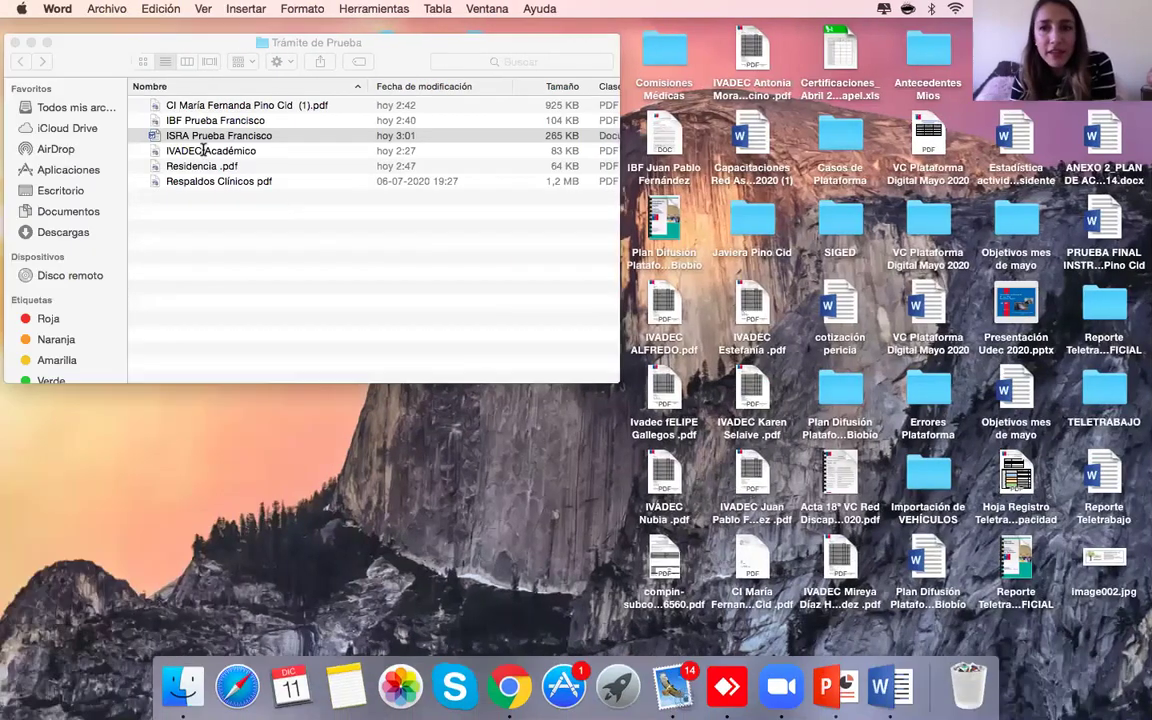
double_click(214, 150)
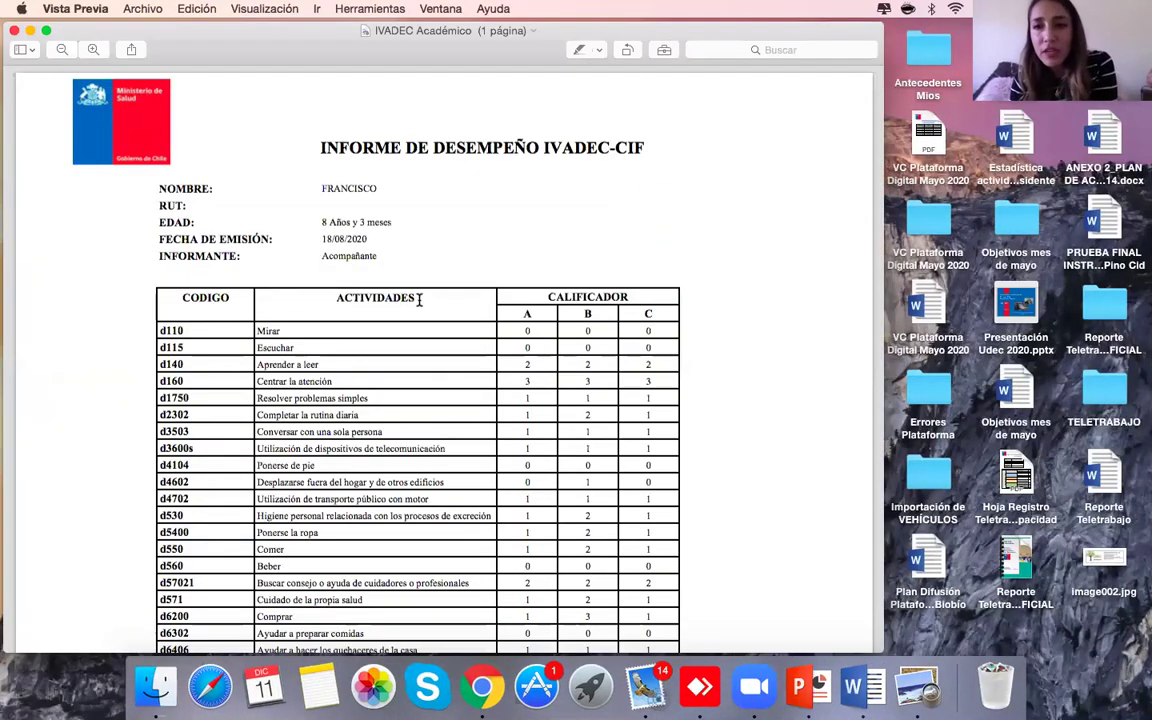
scroll(419, 300, down, 10)
scroll(419, 300, up, 10)
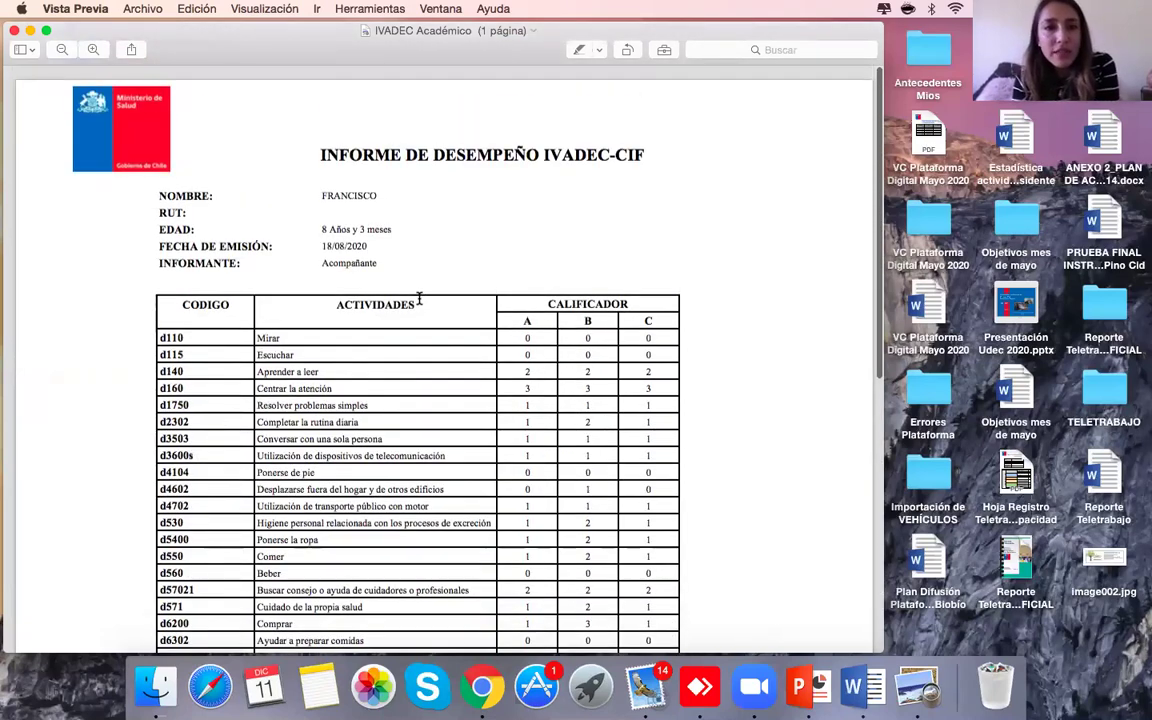
scroll(419, 300, up, 3)
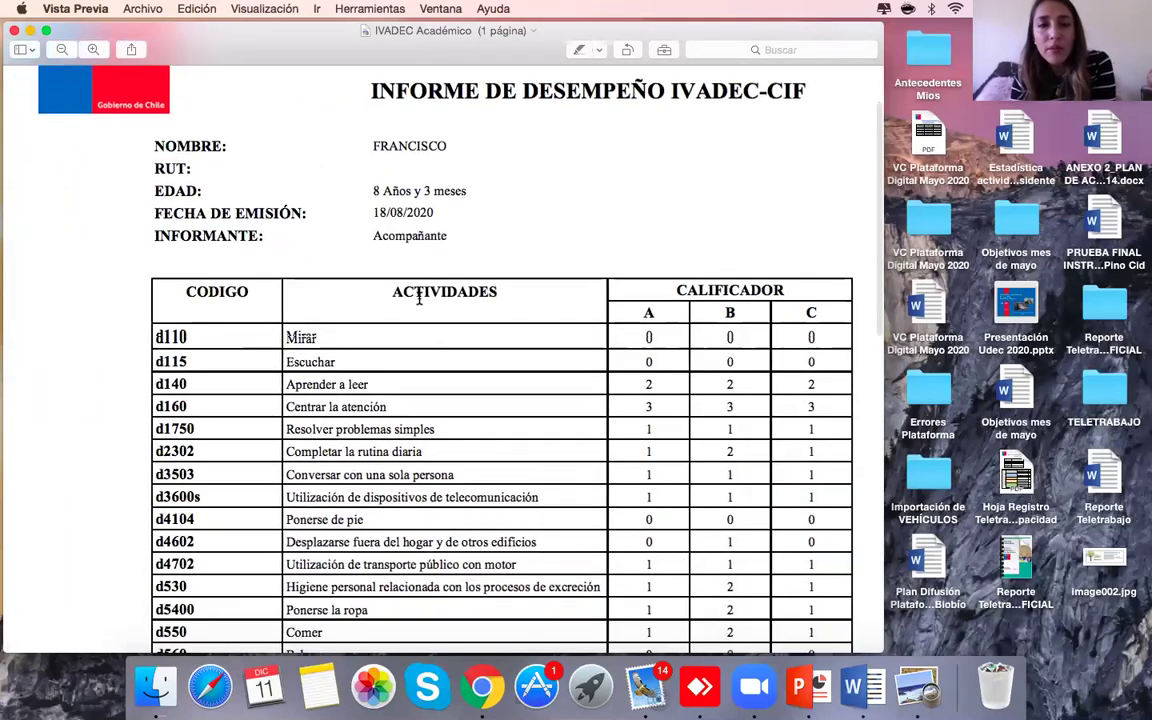
scroll(419, 300, down, 6)
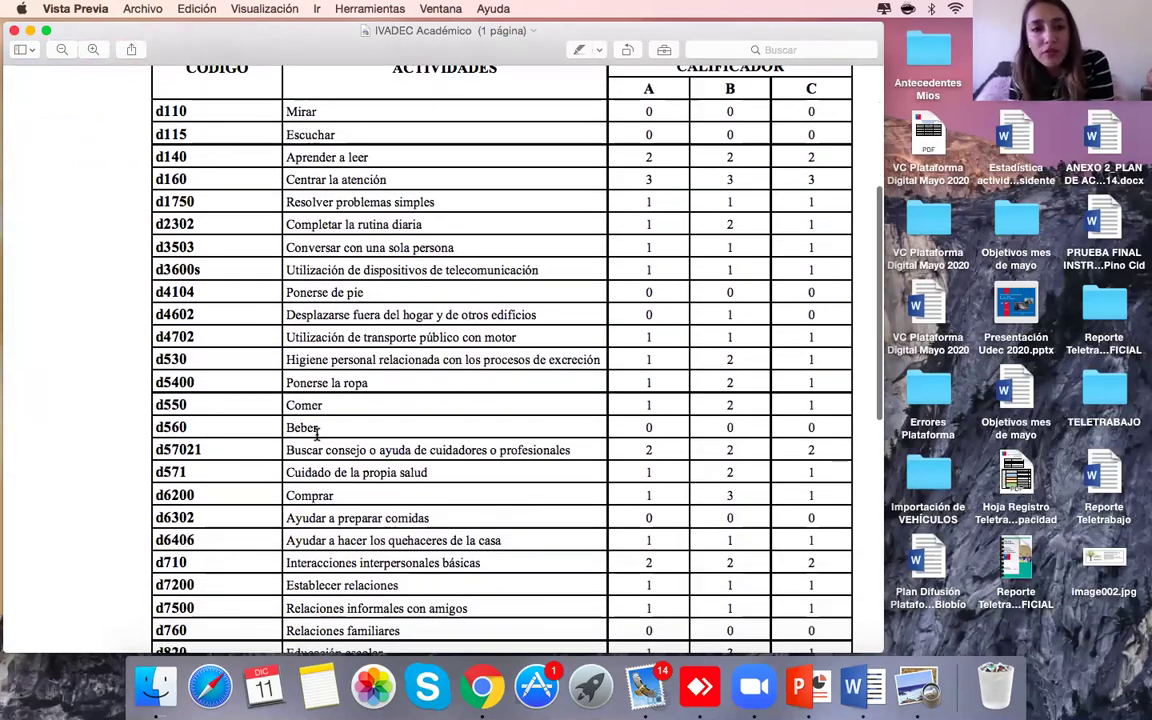
scroll(353, 403, down, 5)
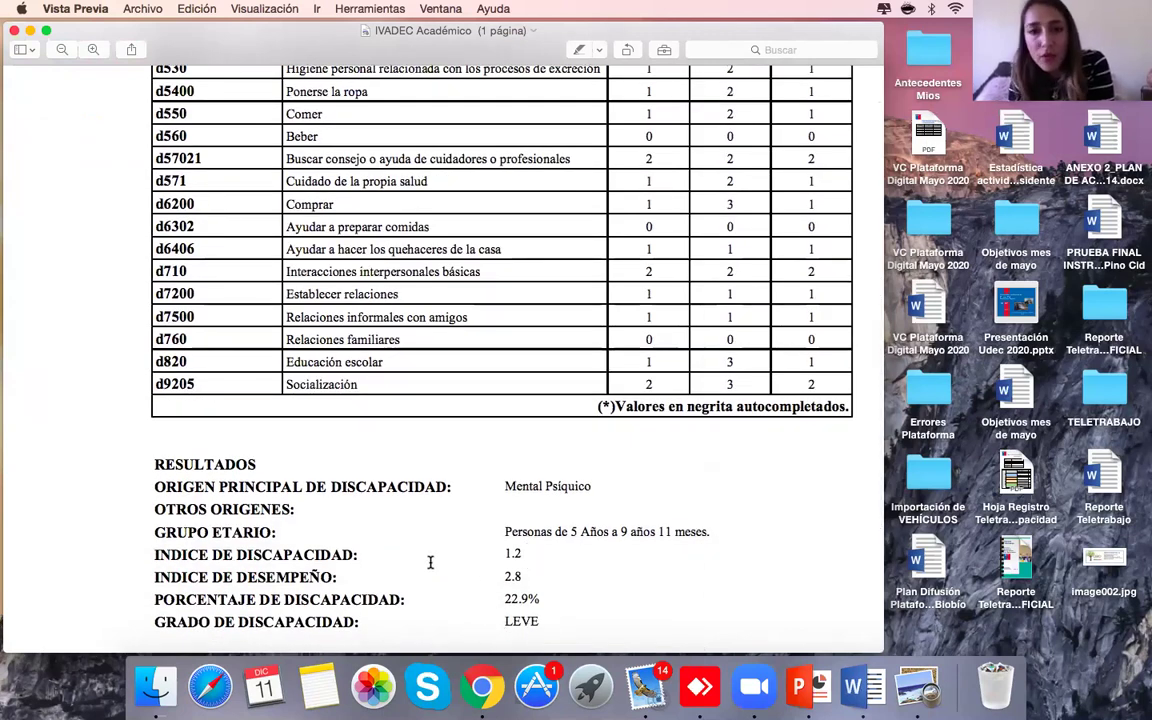
scroll(430, 562, down, 5)
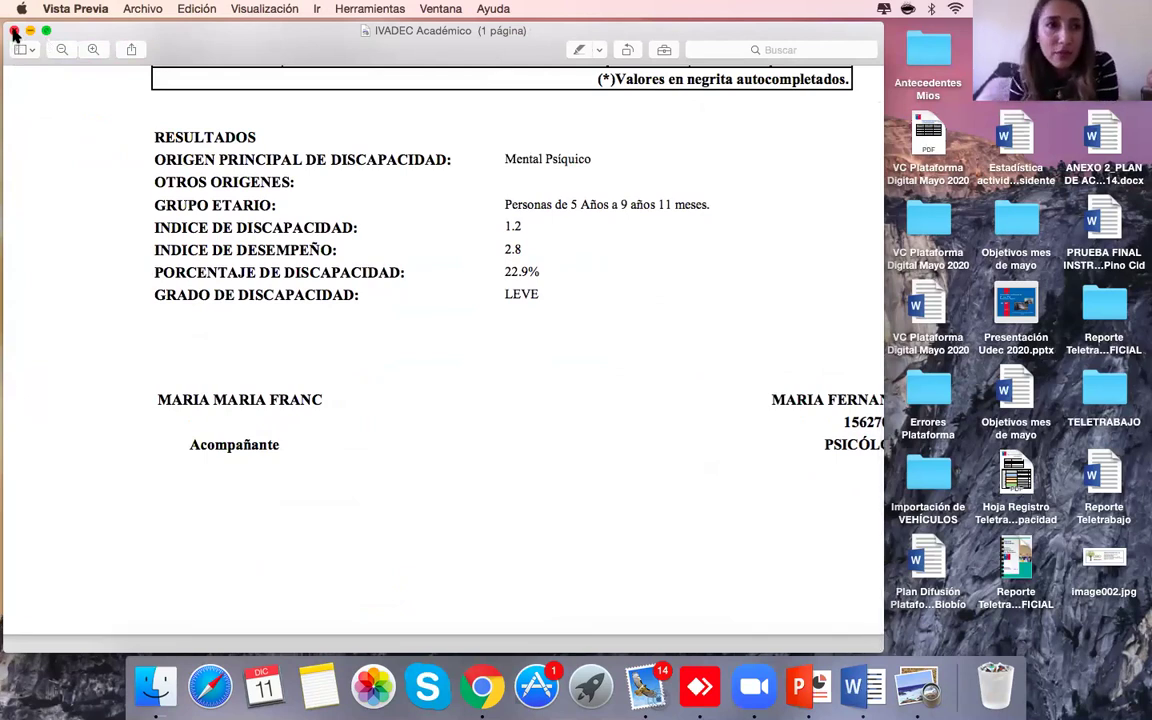
click(14, 31)
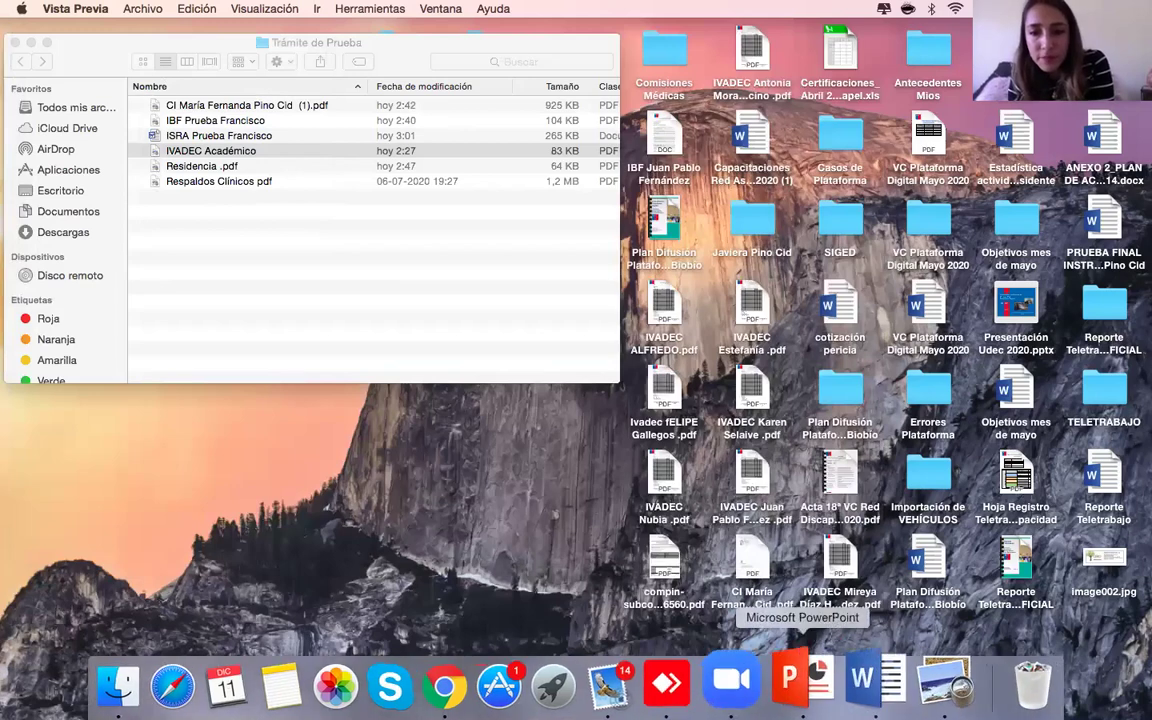
Bring the Udec 2020 deck forward, view slide 10's forms, then go to slide 11.
click(800, 686)
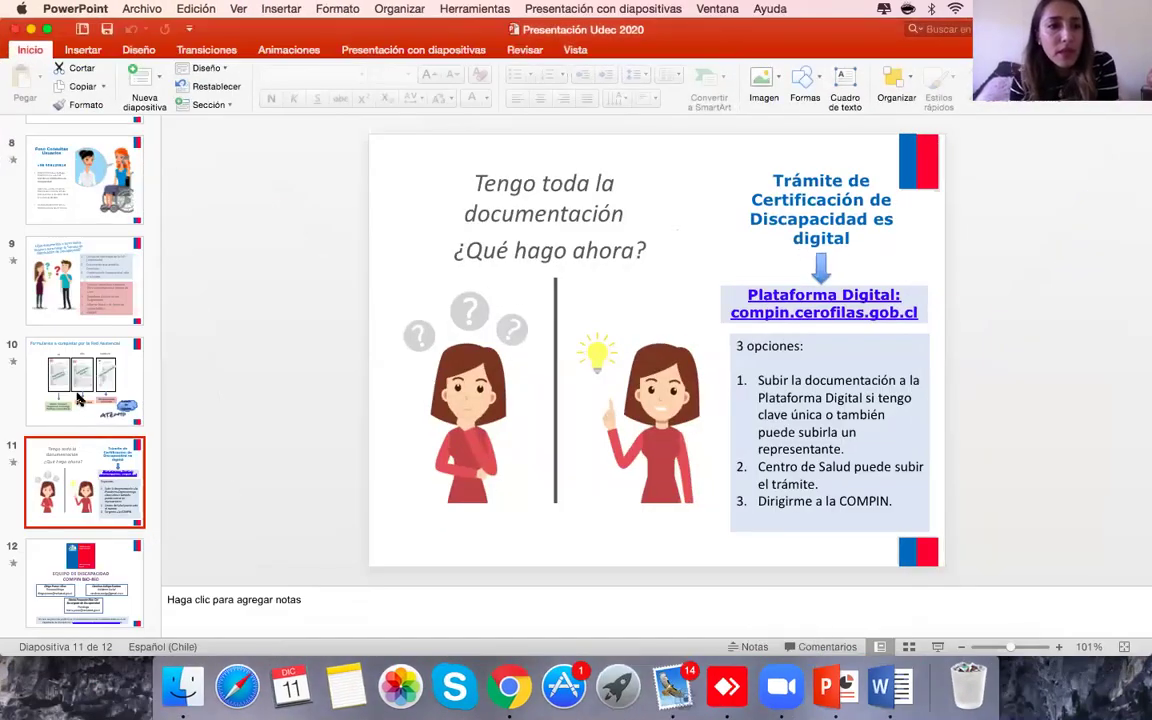
click(138, 396)
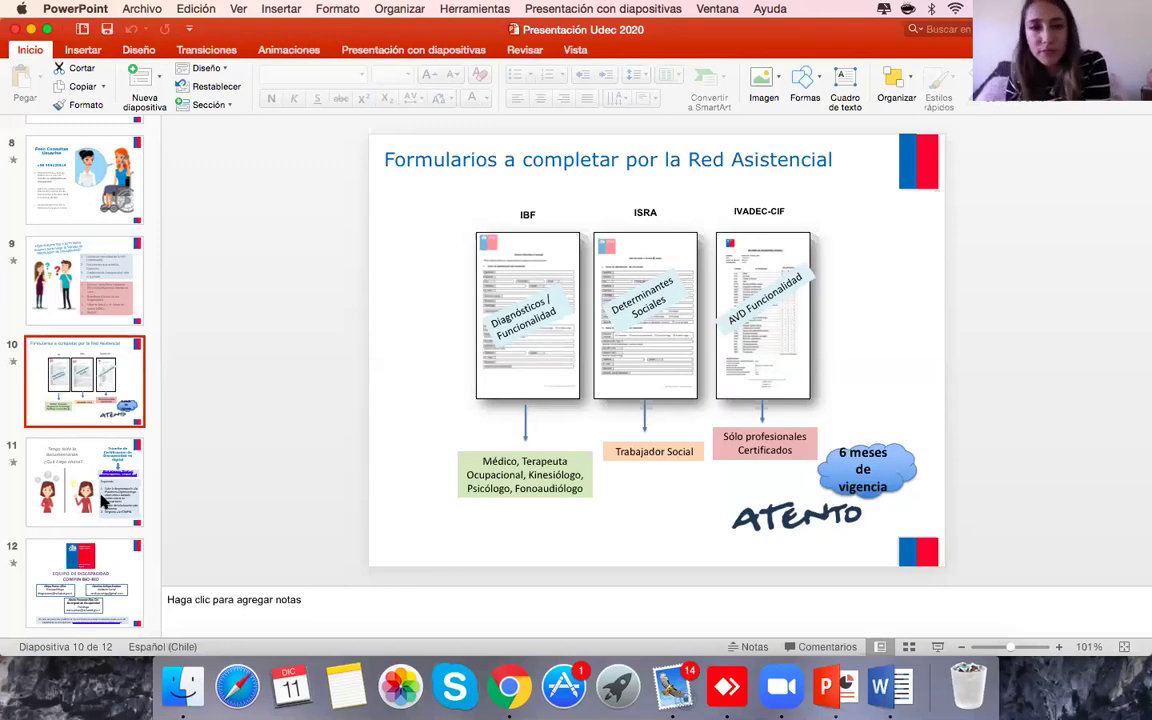
click(104, 502)
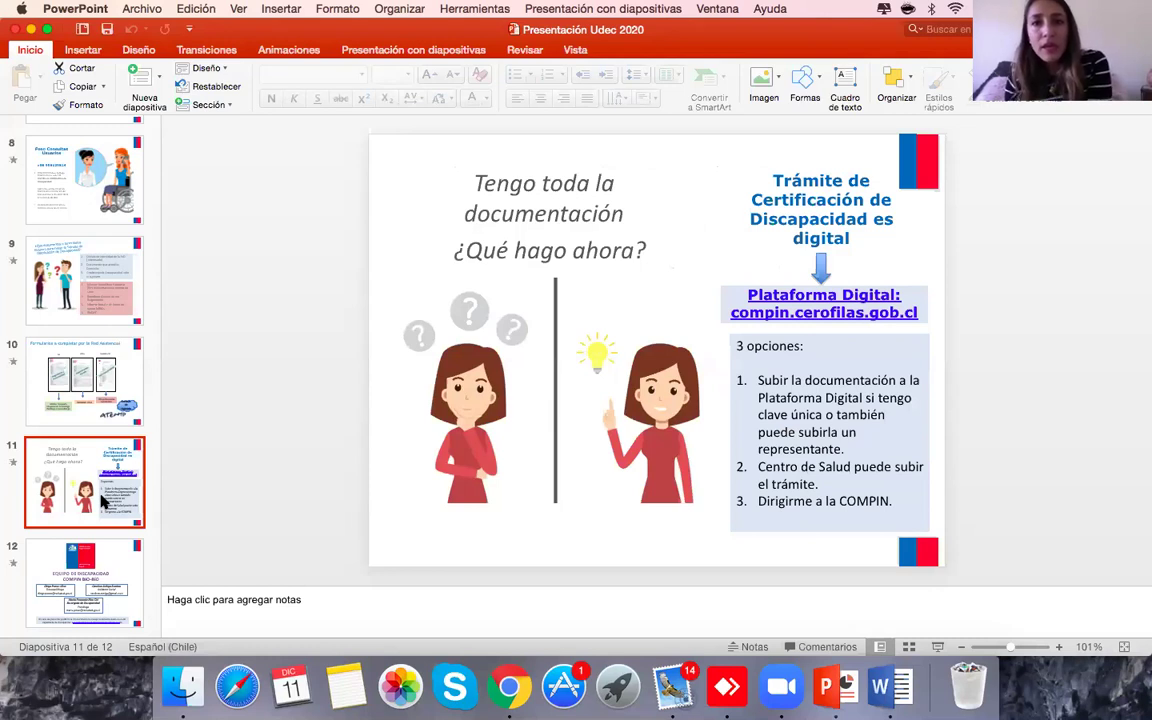
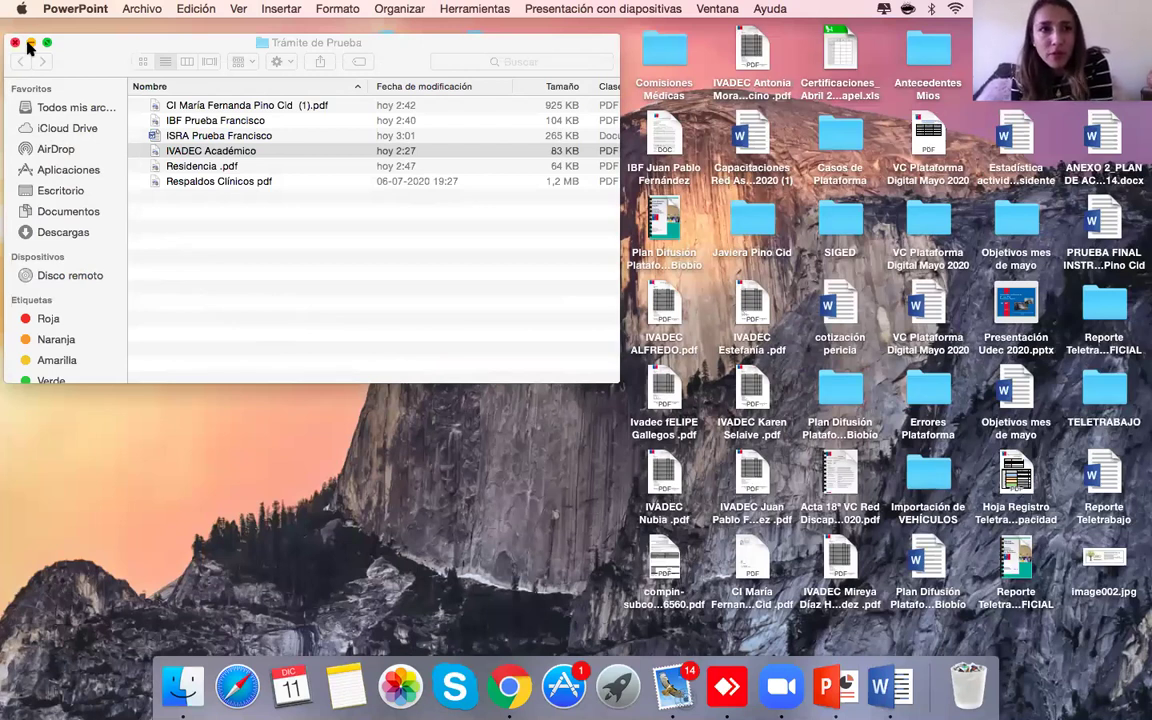
Close the Trámite de Prueba folder window and bring Chrome back full screen on the Zoom page.
click(15, 42)
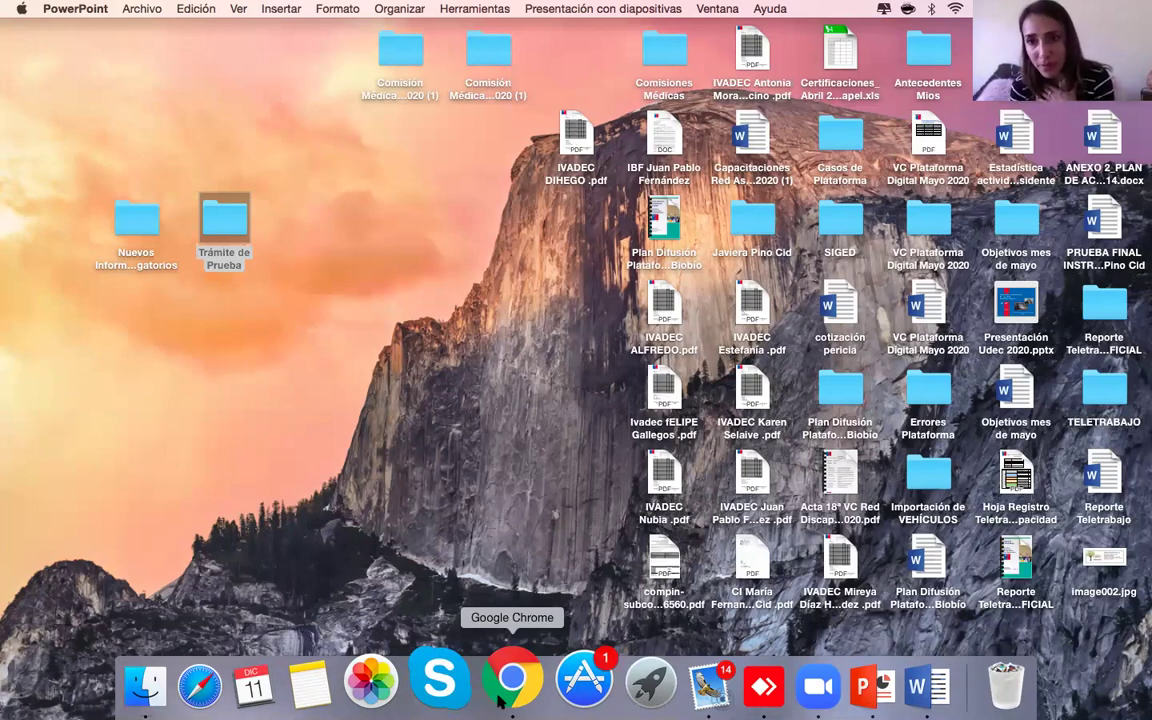
click(505, 690)
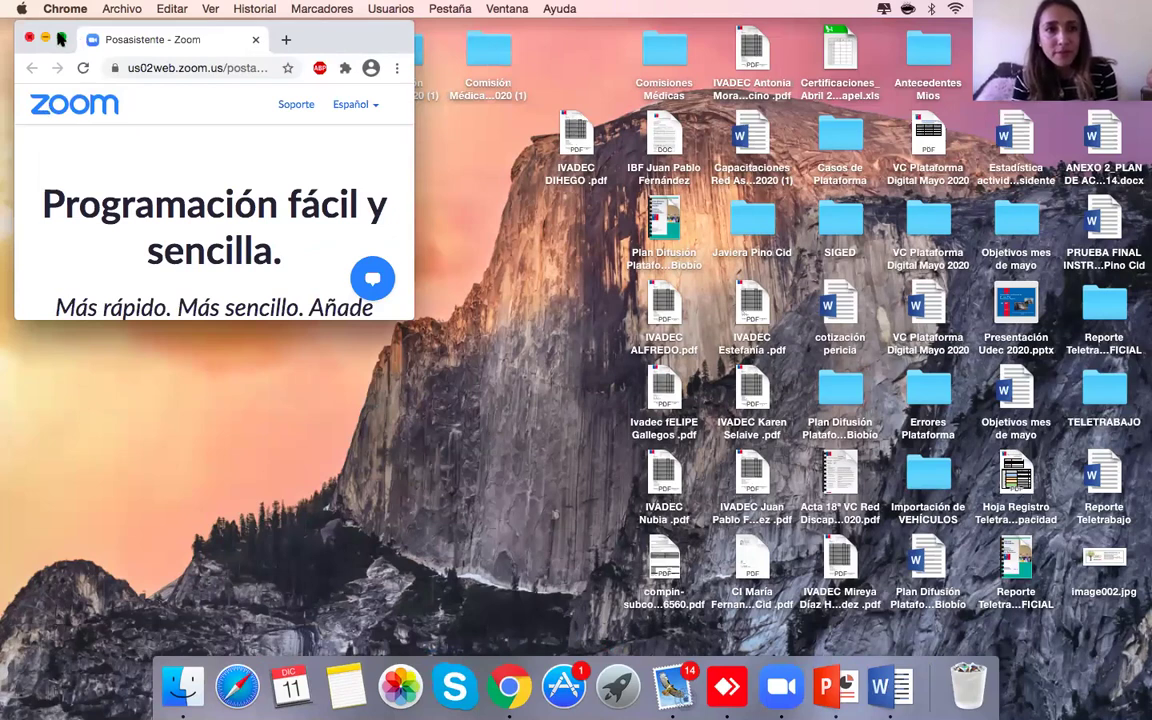
click(59, 38)
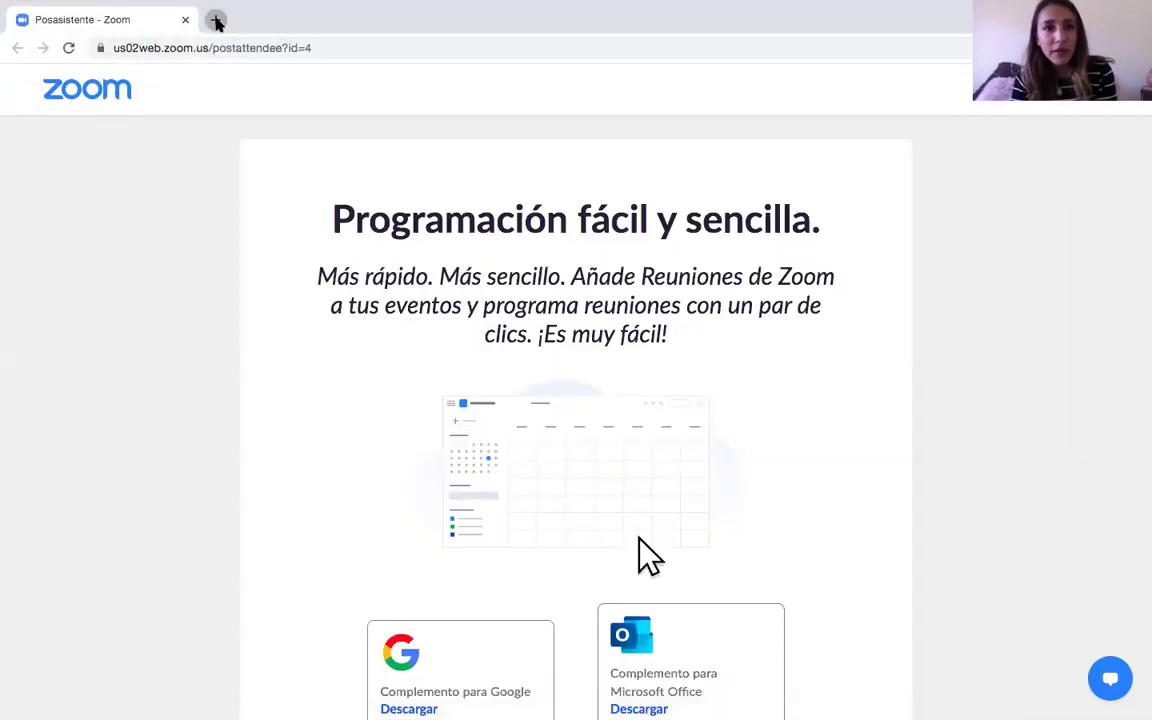
In a new Chrome tab, go to the COMPIN site at compin.cerofilas.gob.cl.
click(216, 20)
text(co)
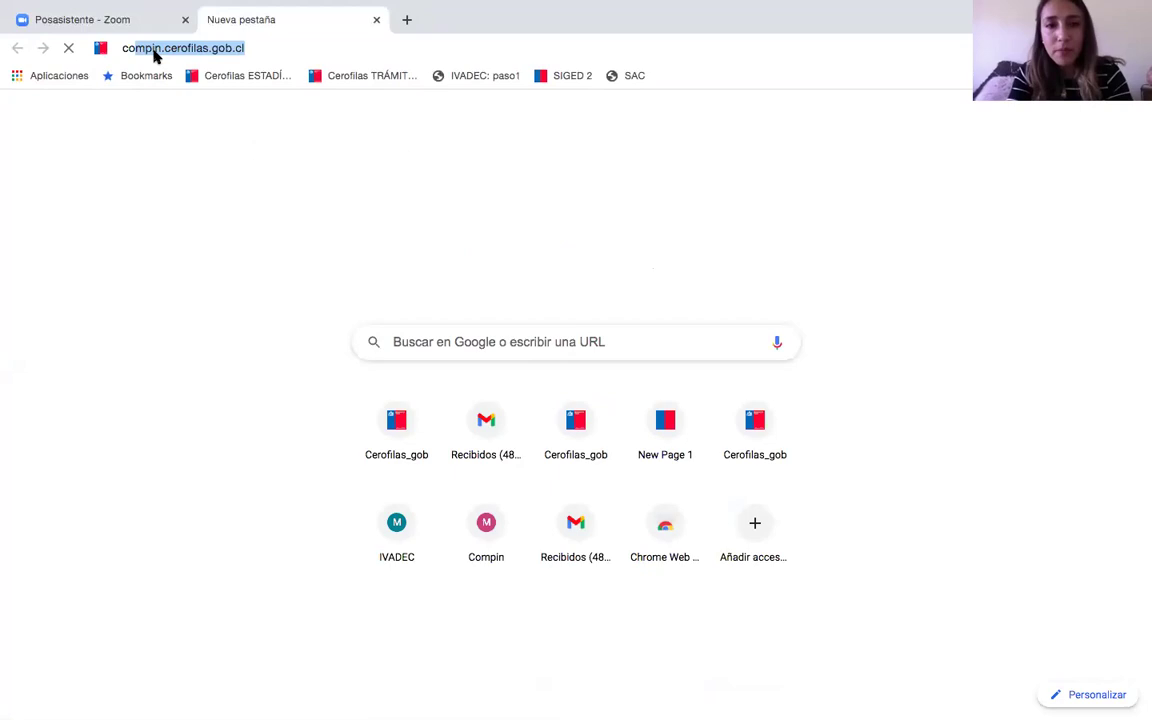
text(mpi)
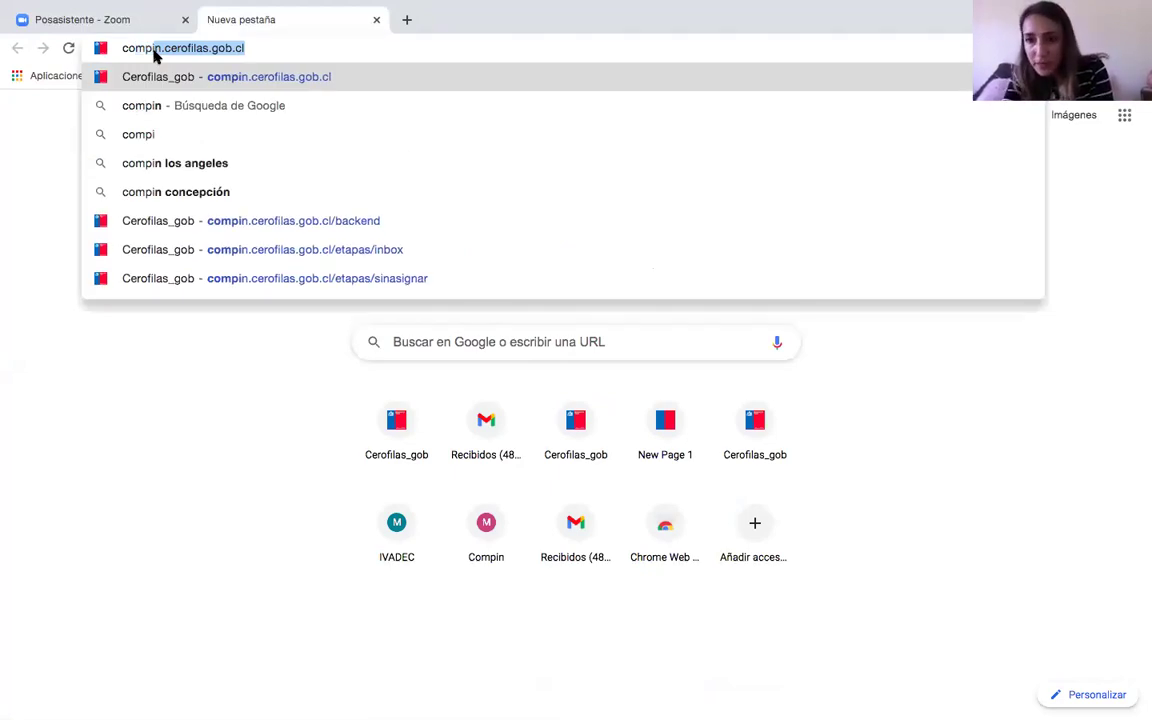
text(n)
key(Return)
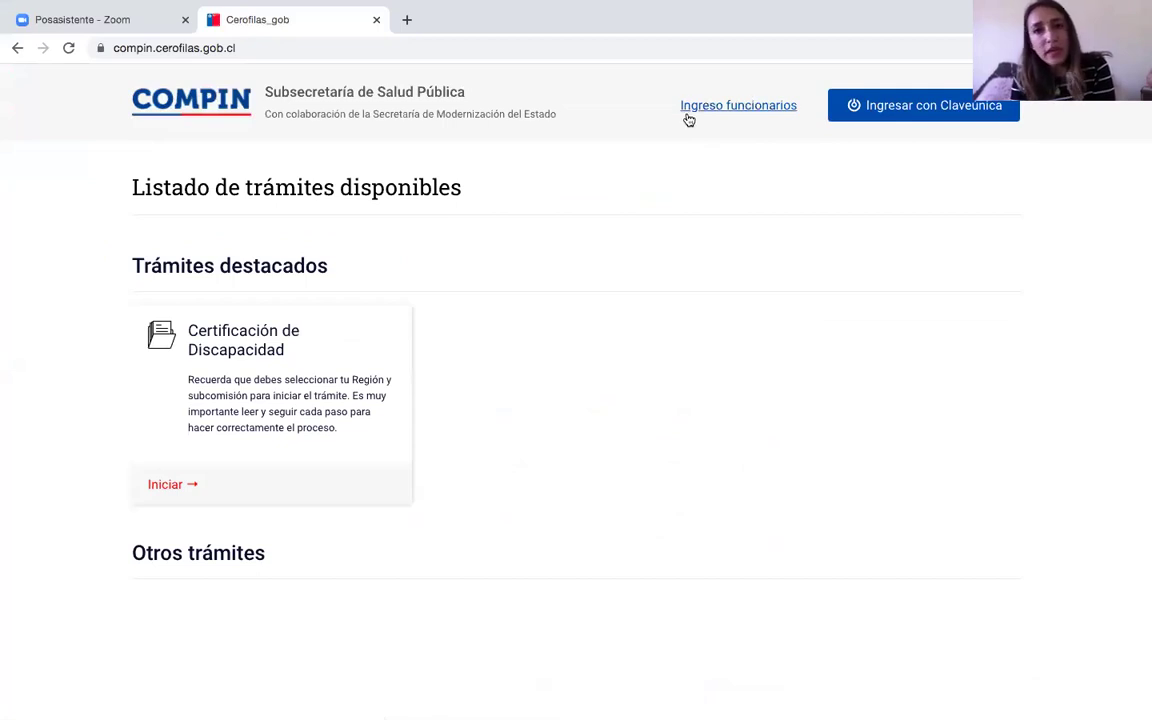
Sign in to COMPIN through ClaveÚnica using Chrome's saved RUN and password.
click(909, 116)
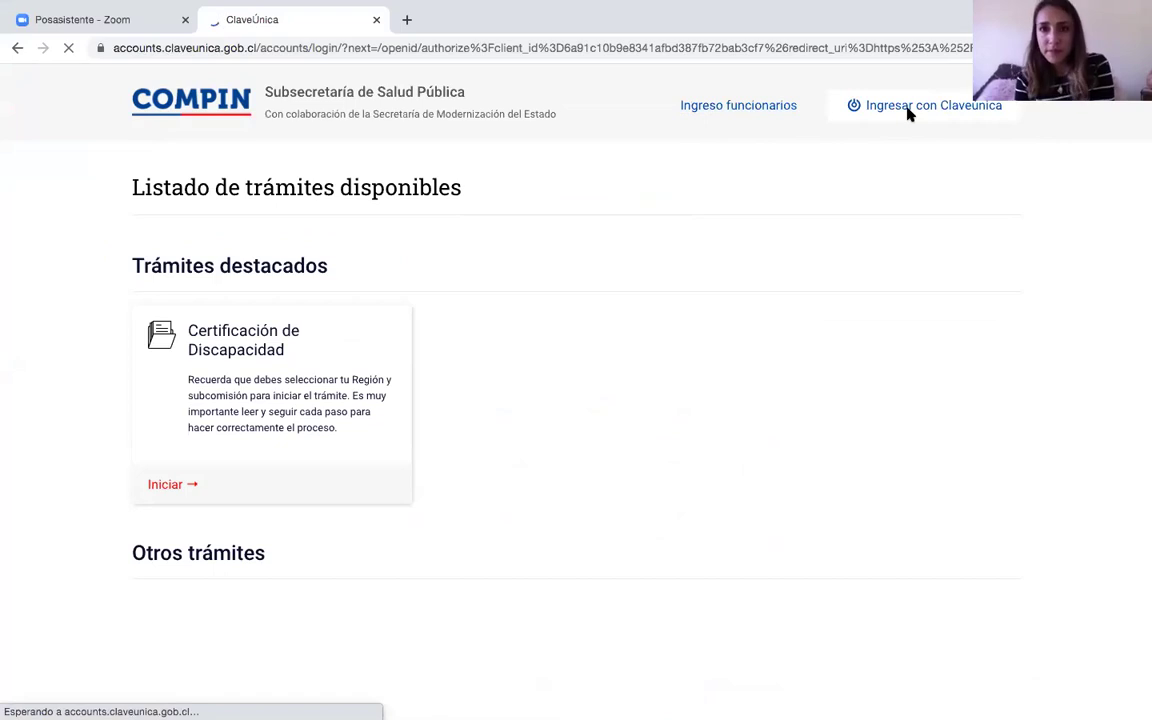
click(507, 388)
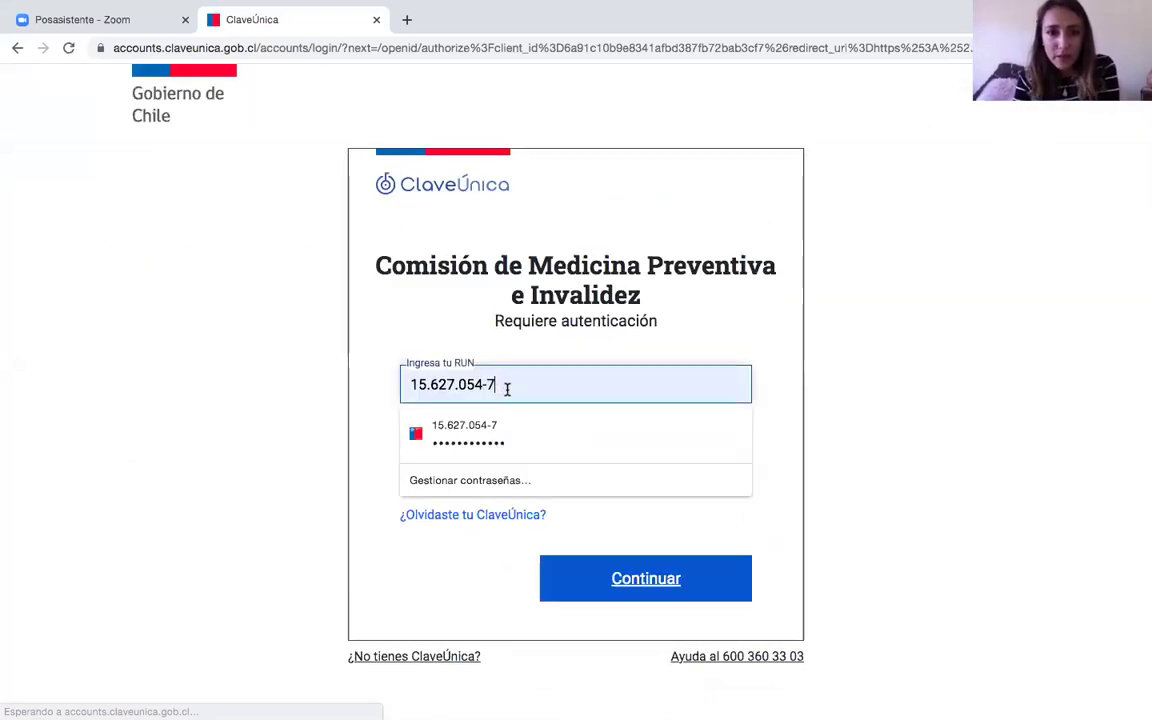
click(488, 428)
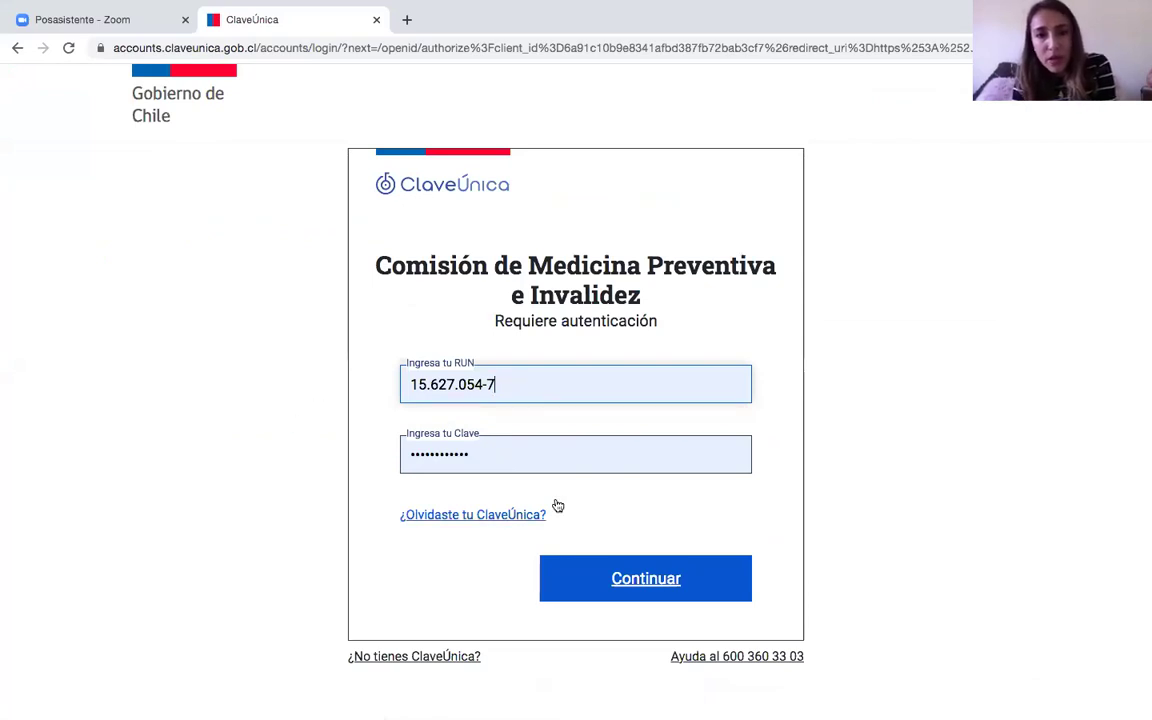
click(647, 581)
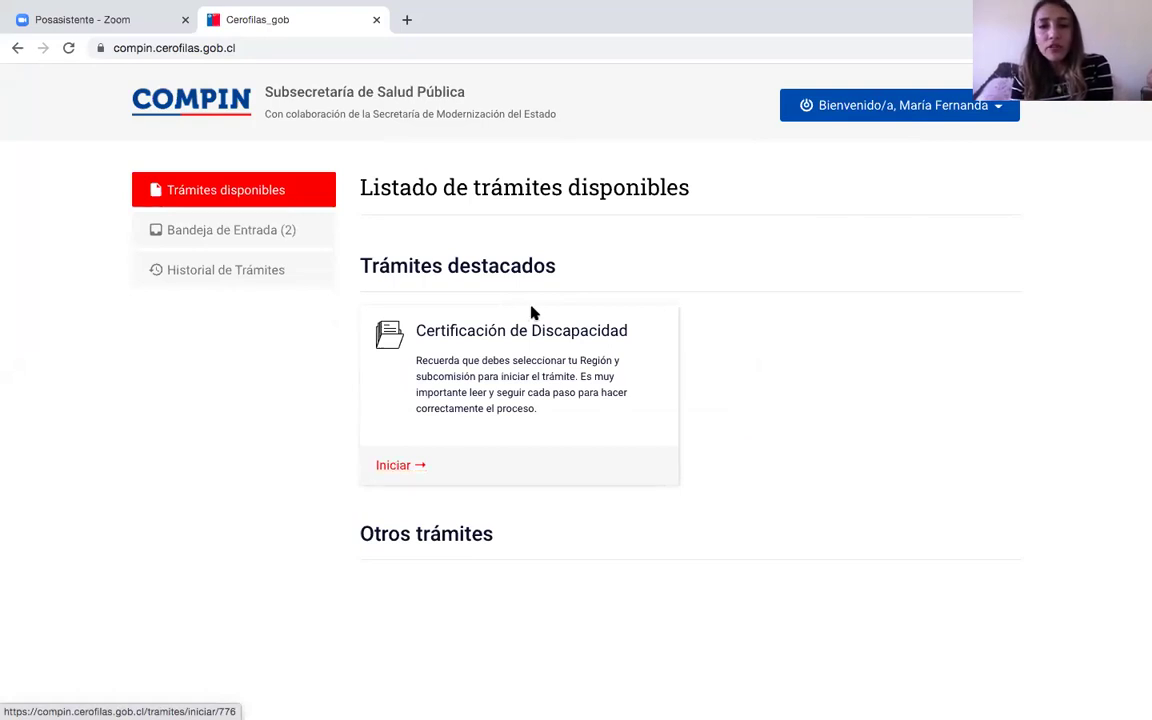
Start Certificación de Discapacidad for Región del Biobío with Subcomisión Bio-Bío.
click(383, 472)
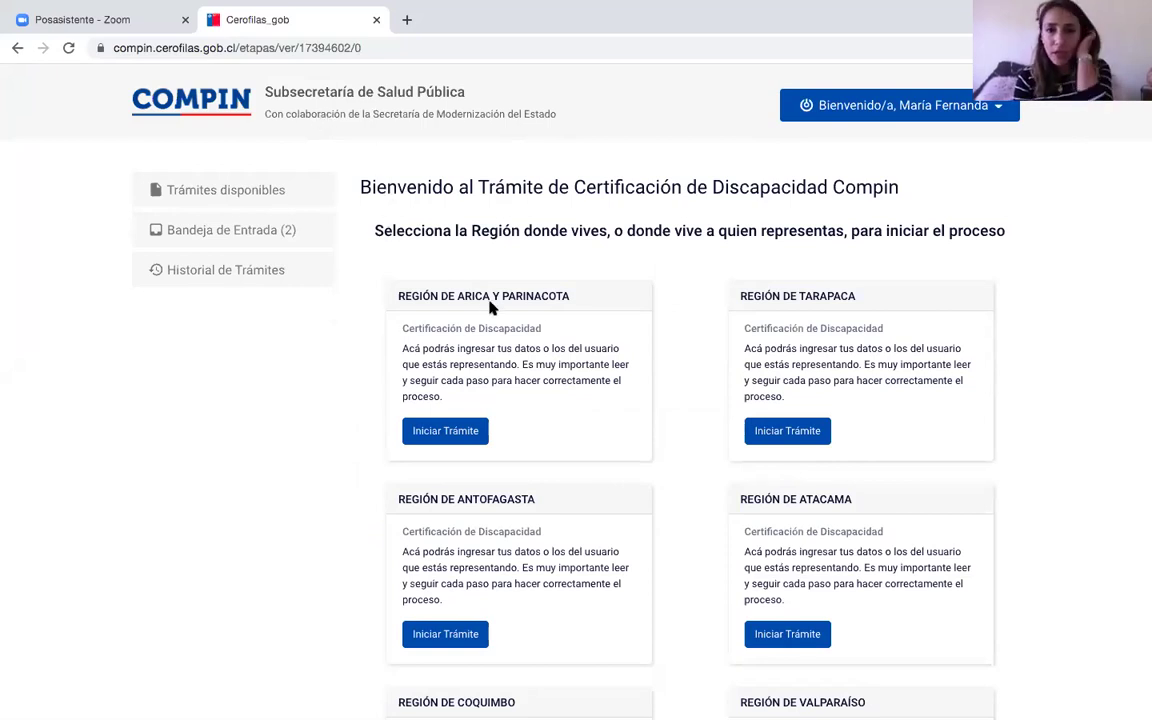
scroll(584, 342, down, 3)
scroll(584, 344, down, 8)
scroll(584, 344, down, 5)
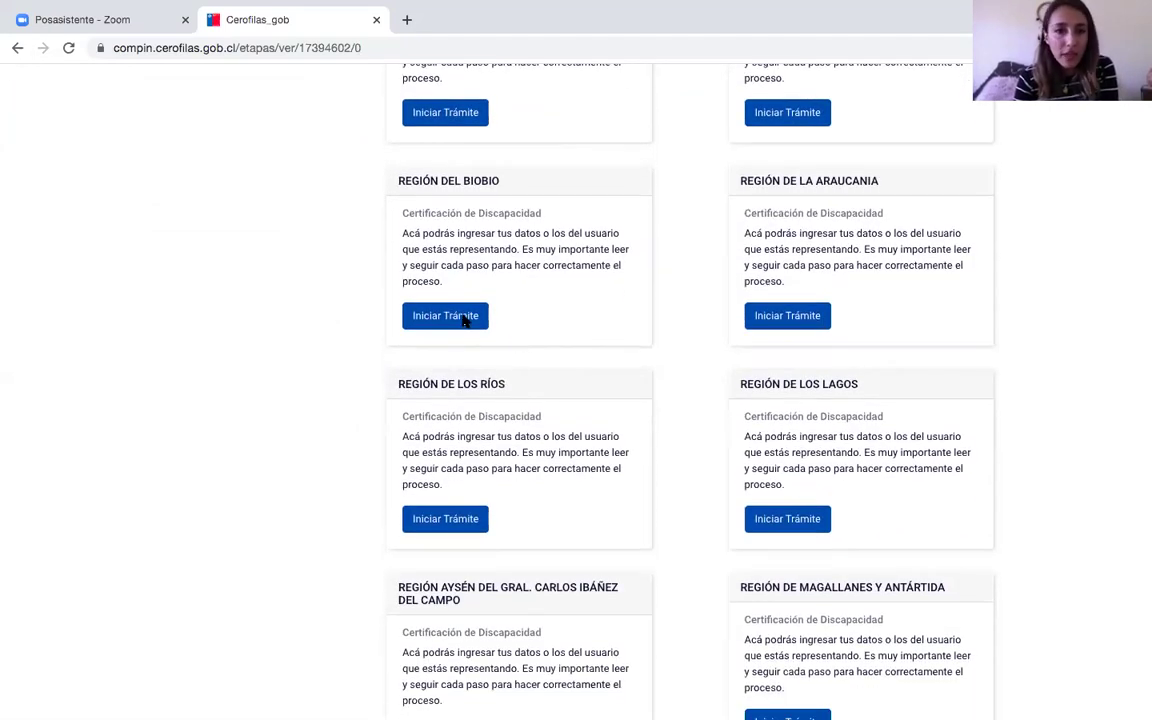
click(463, 318)
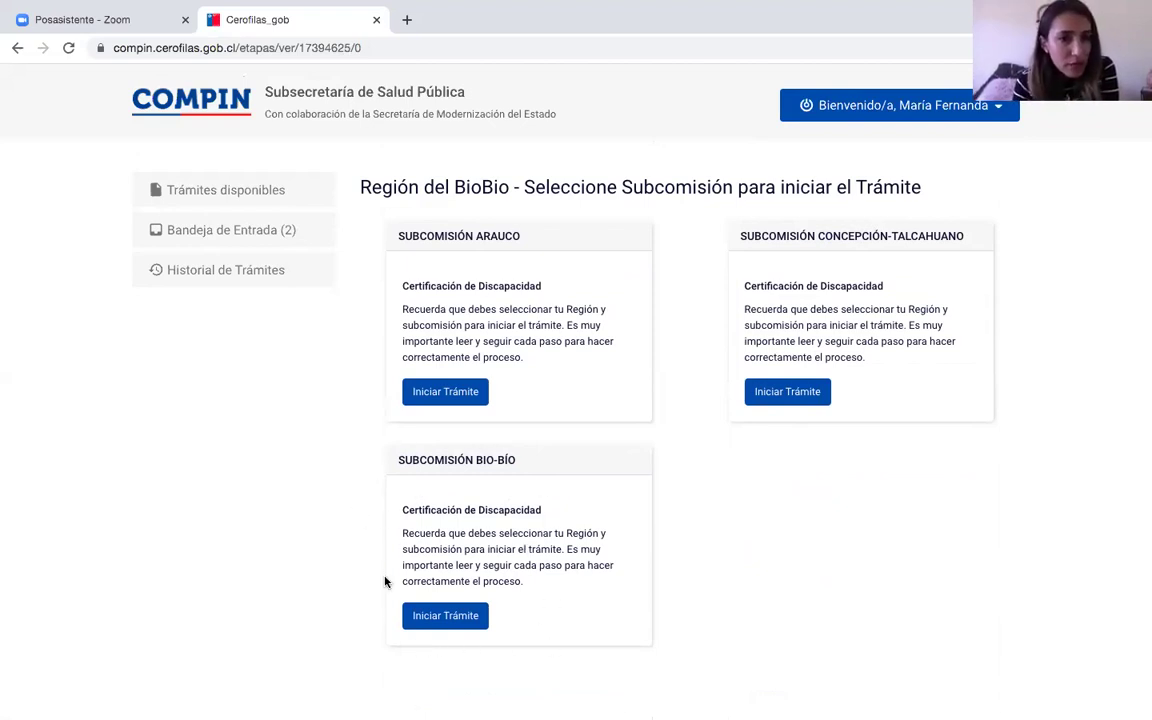
click(446, 615)
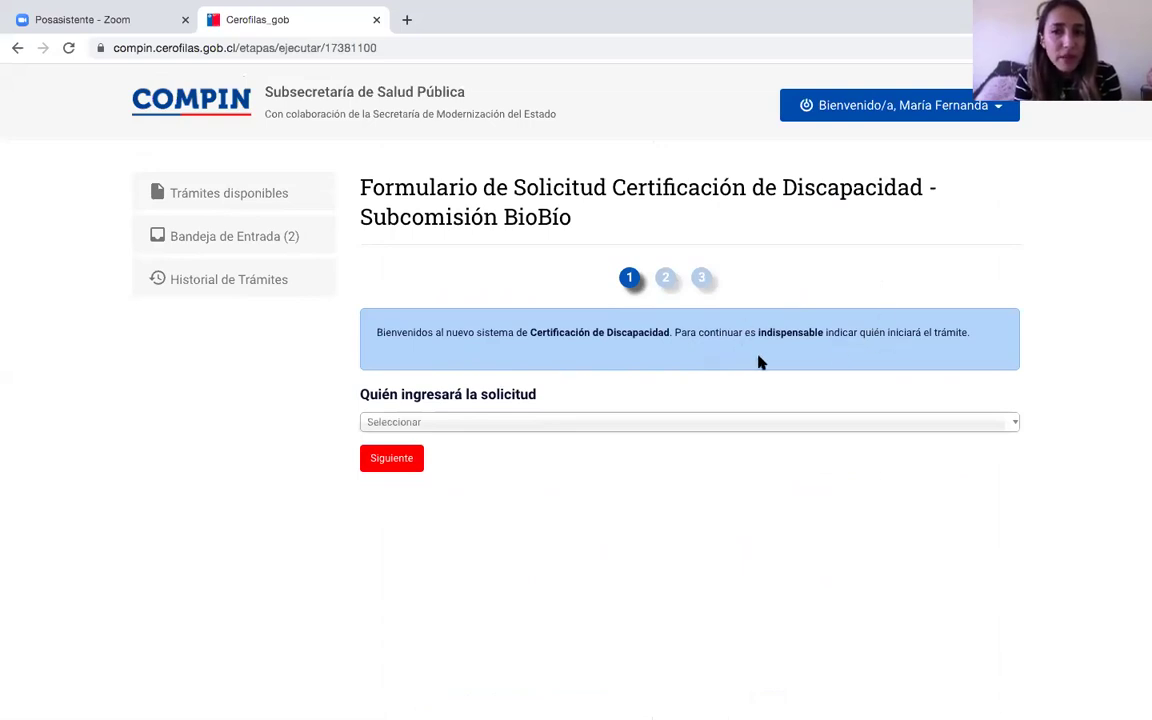
Choose Continuar trámite como Representante and review the prefilled represented-person fields.
click(694, 426)
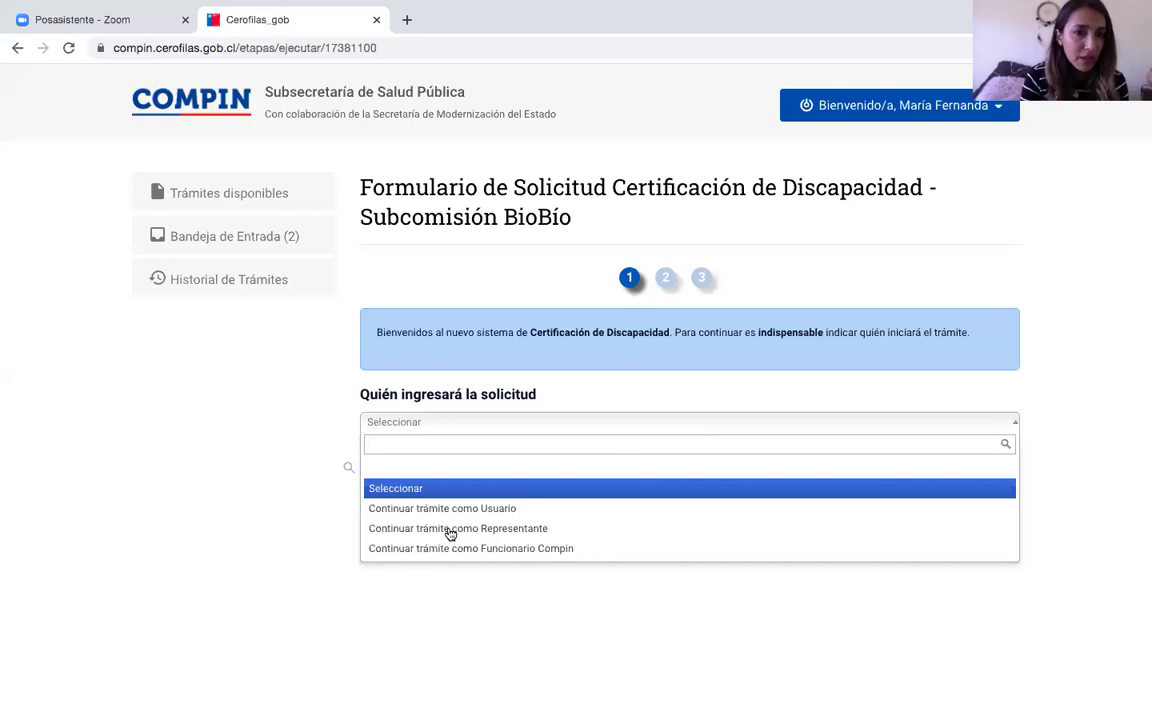
click(450, 530)
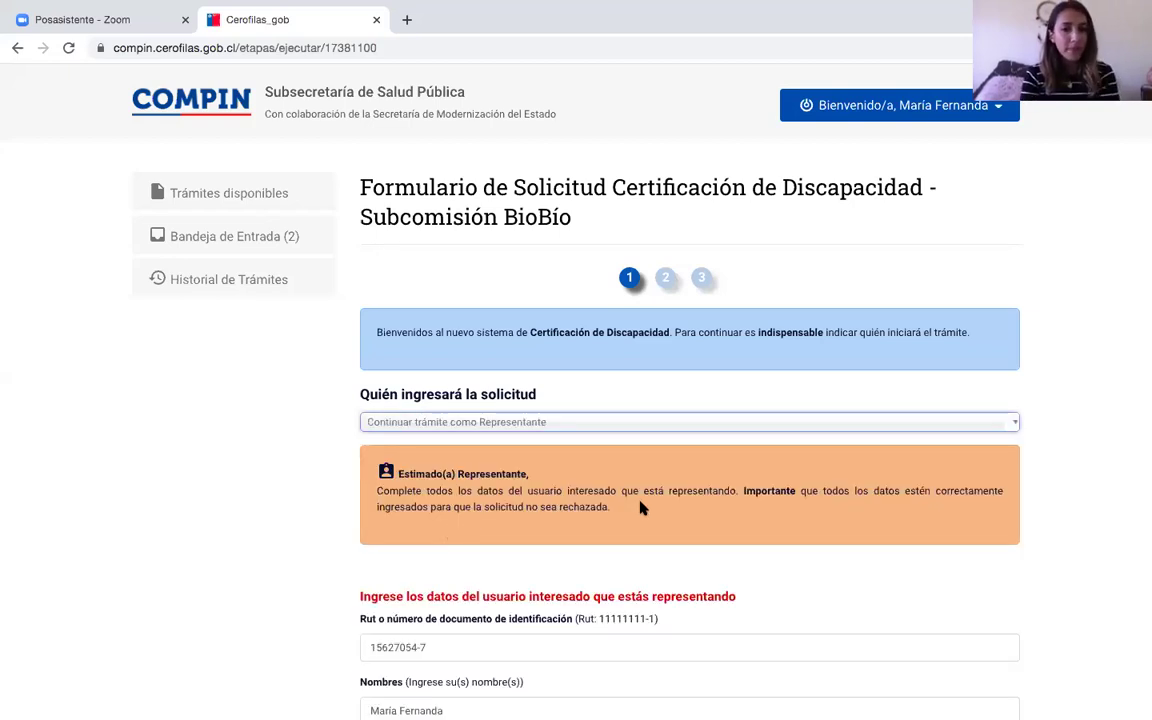
scroll(641, 508, down, 2)
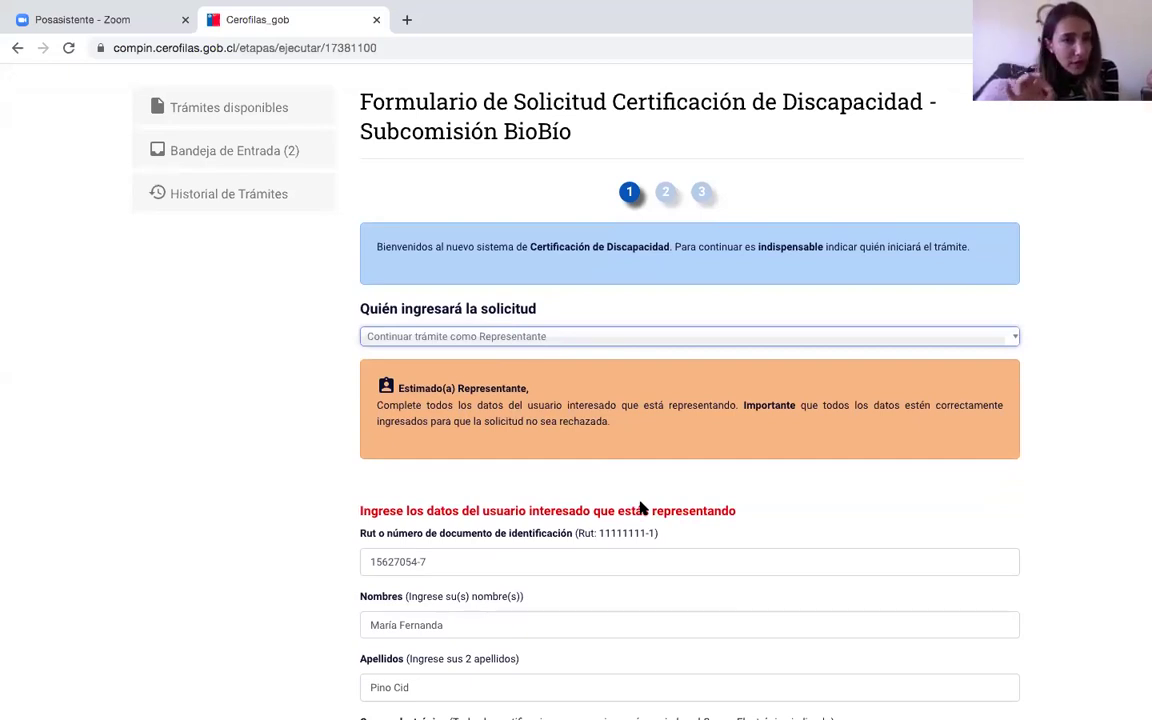
scroll(641, 508, down, 4)
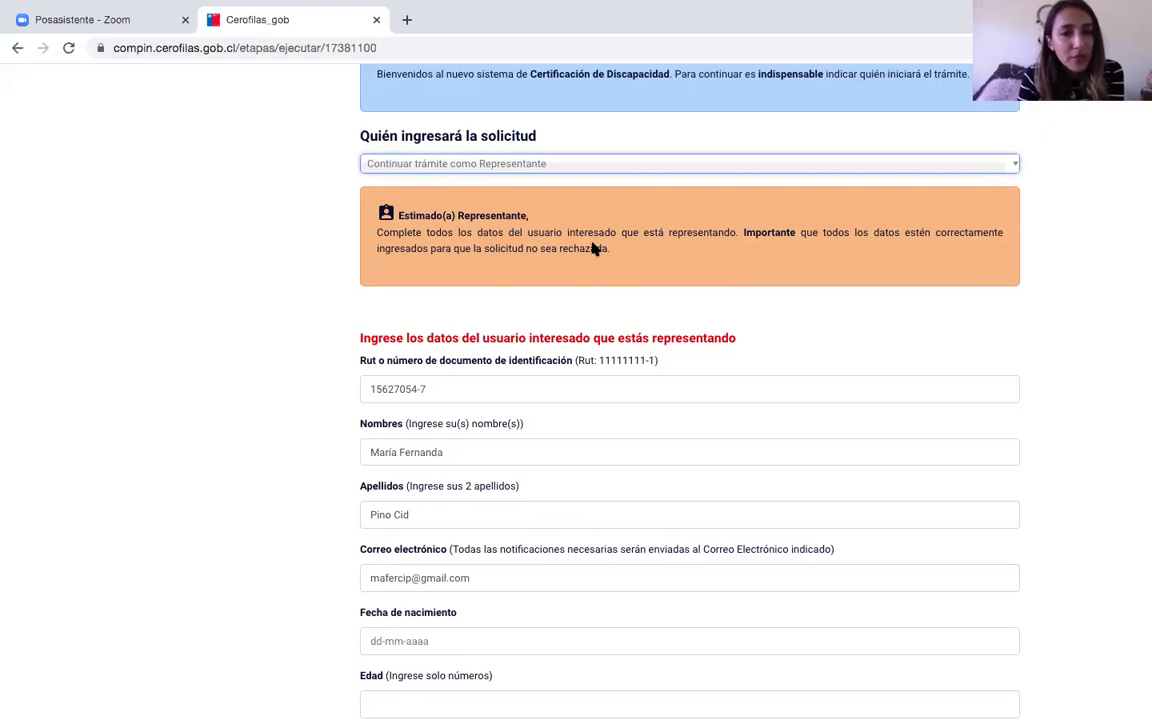
scroll(470, 509, down, 4)
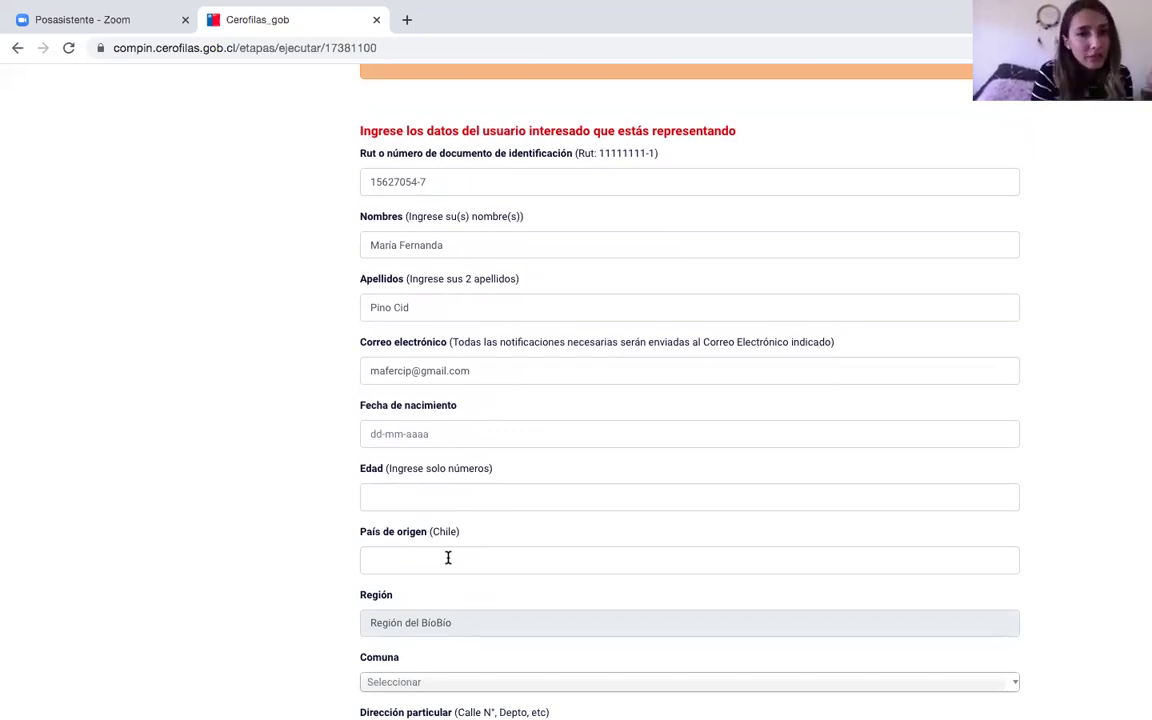
Replace the prefilled Rut with the represented person's ID number.
click(451, 180)
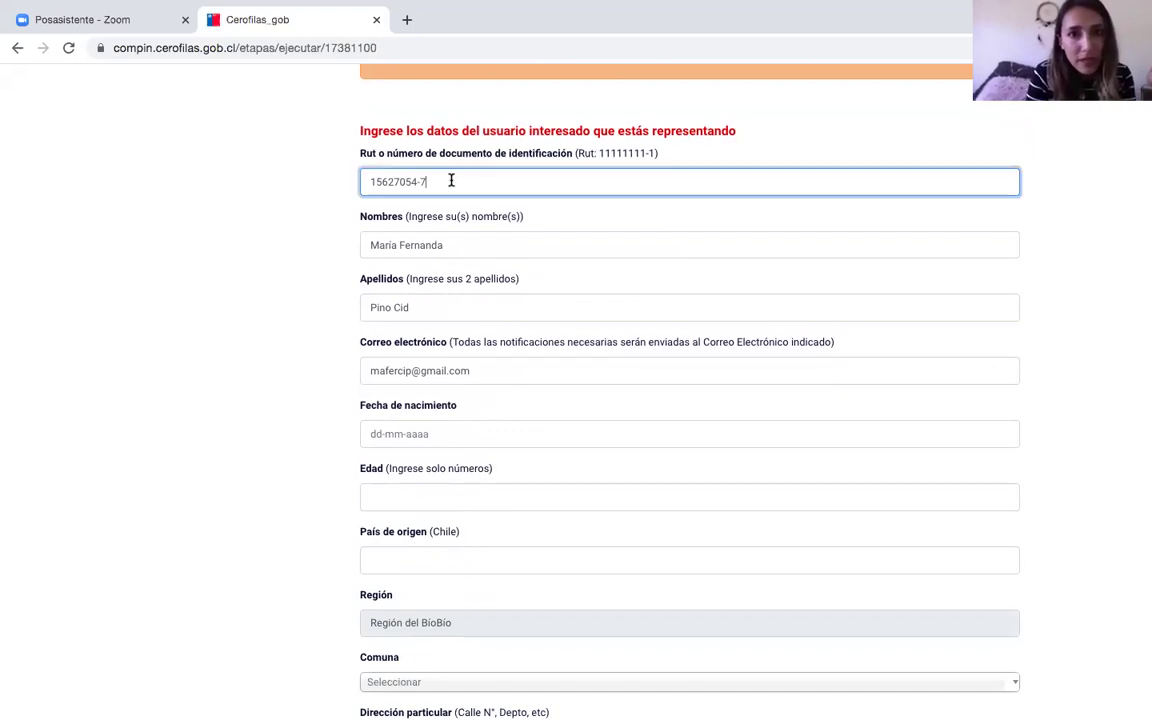
drag(451, 180, 307, 180)
key(BackSpace)
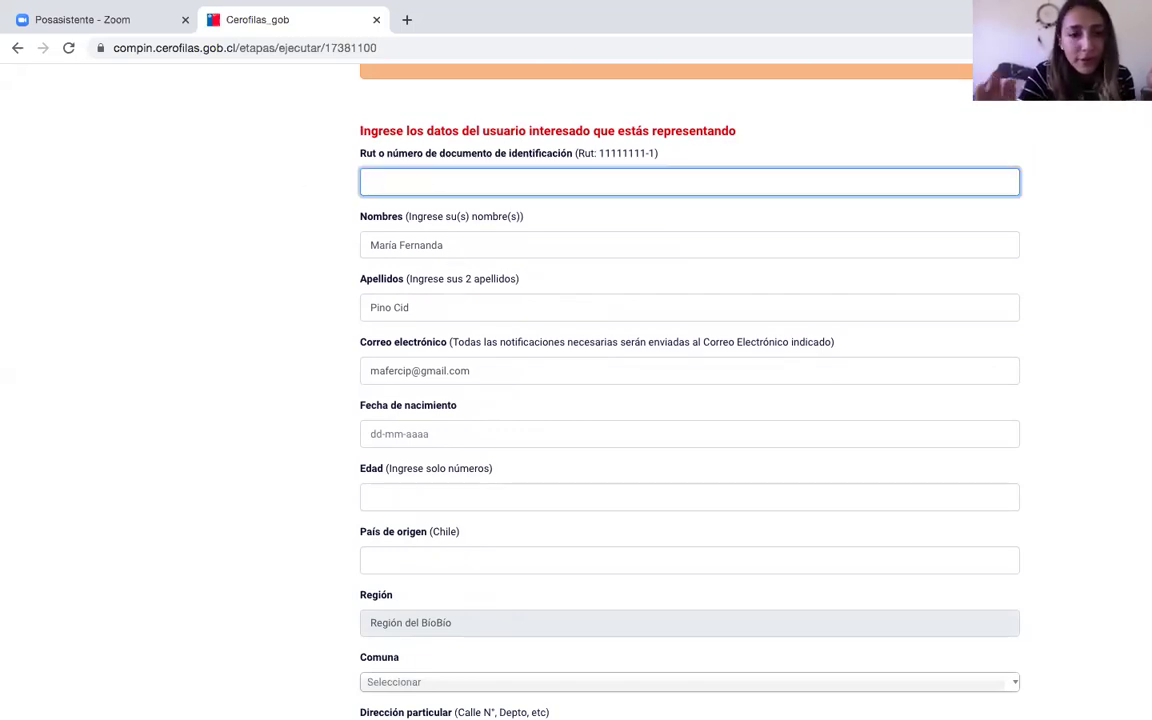
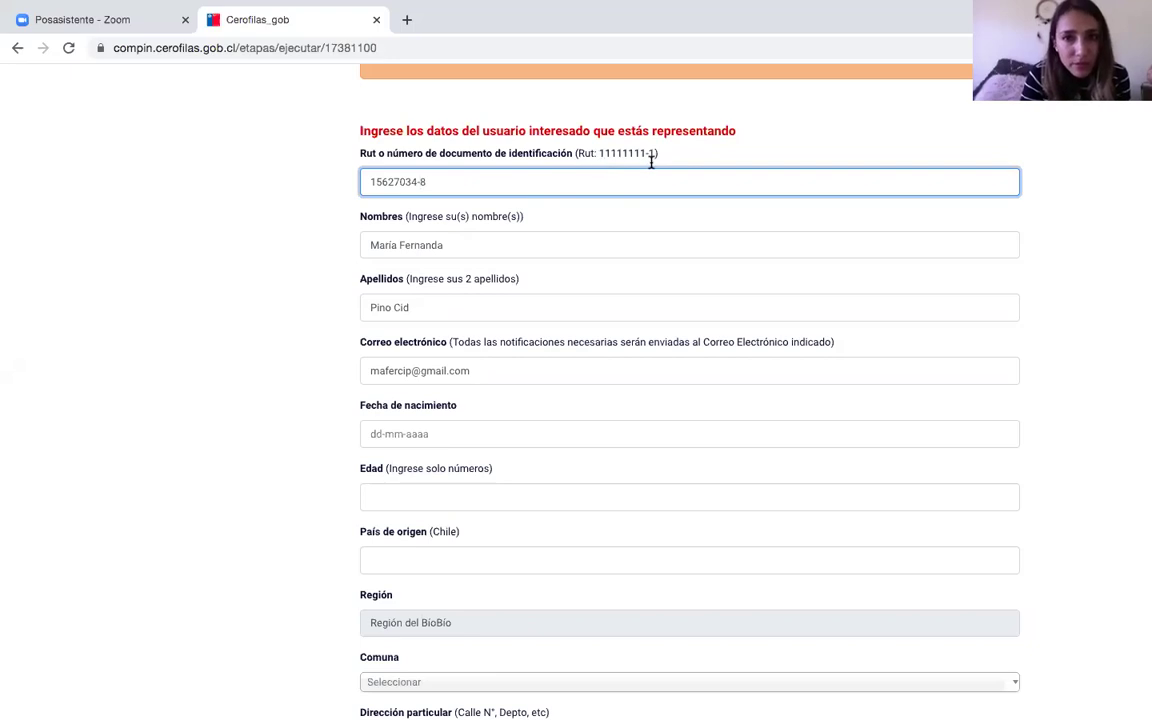
Add the second given name to Nombres and correct the second surname in Apellidos.
click(488, 244)
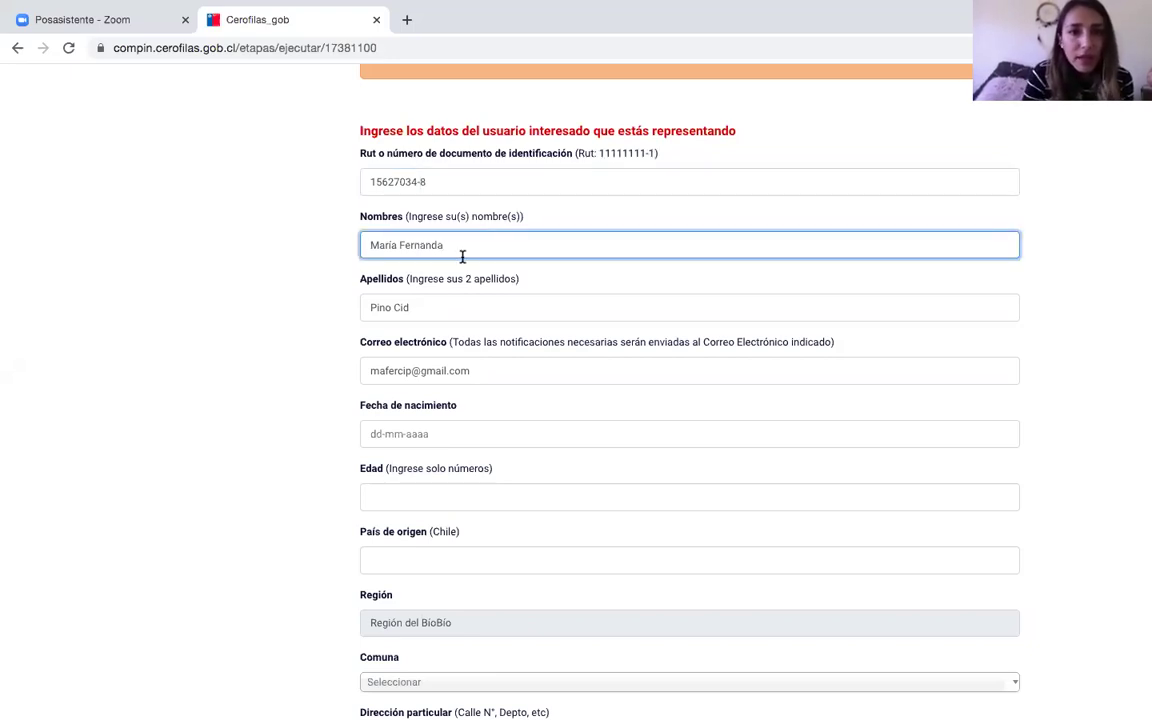
key(BackSpace)
key(BackSpace)
key(BackSpace)
key(BackSpace)
key(BackSpace)
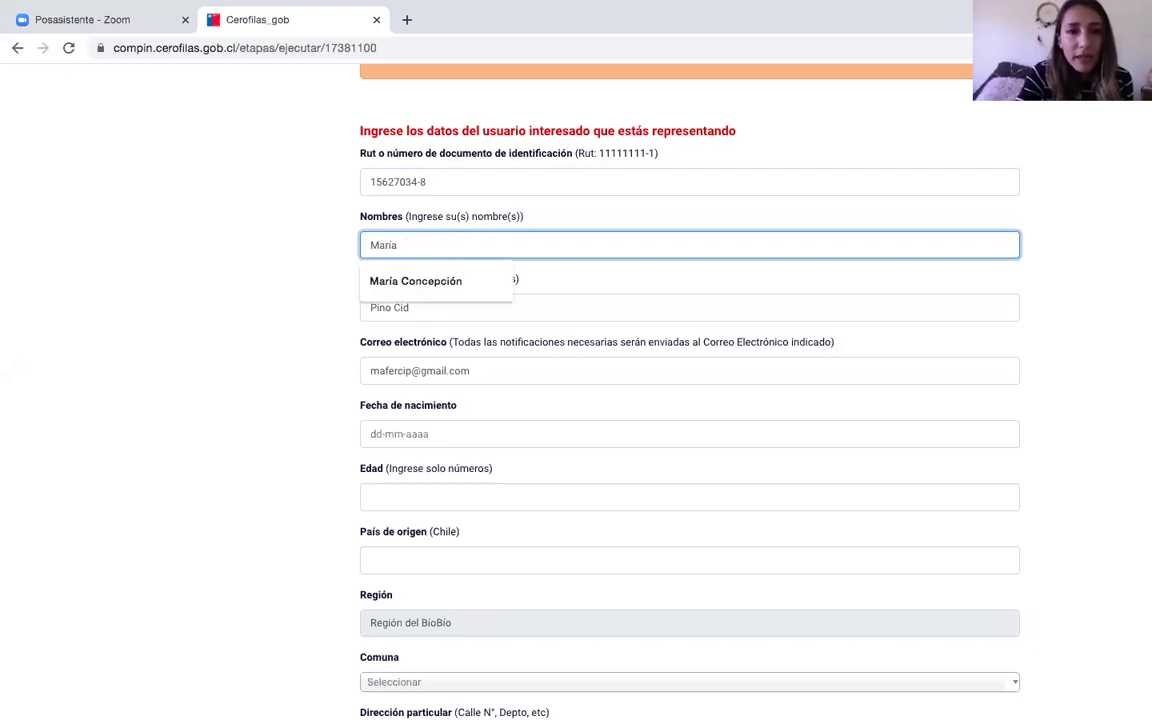
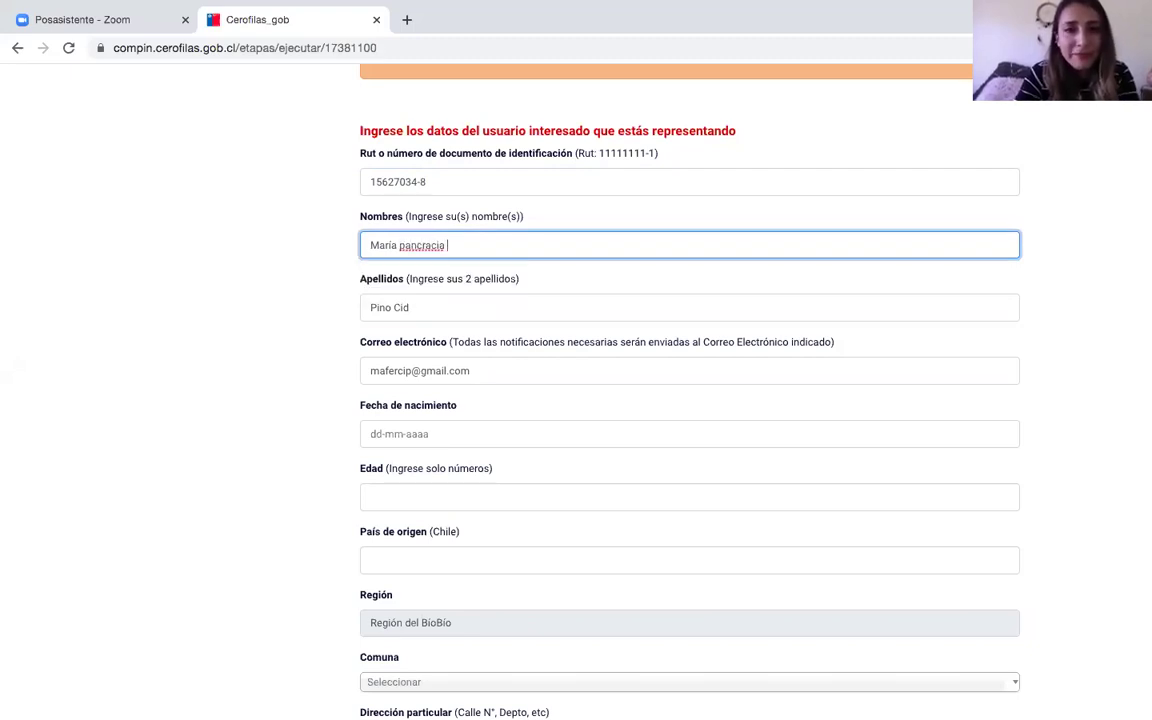
click(424, 306)
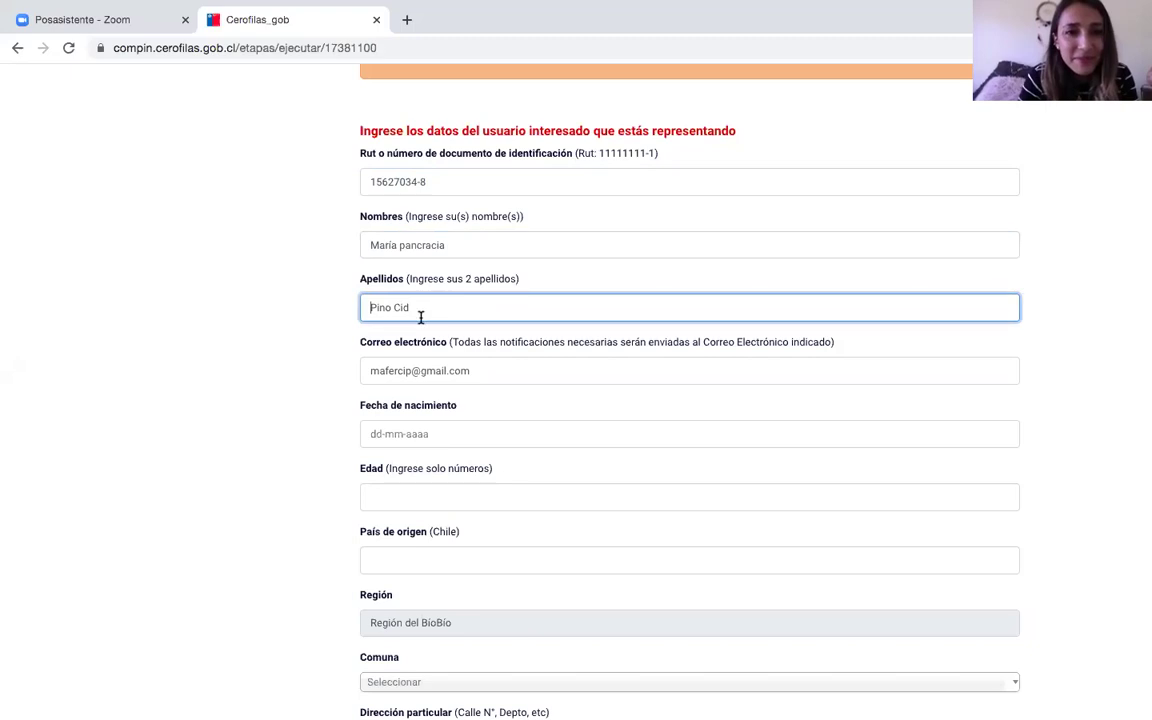
key(BackSpace)
key(BackSpace)
key(BackSpace)
text(usard)
key(BackSpace)
key(BackSpace)
key(BackSpace)
key(BackSpace)
key(BackSpace)
text(suarez)
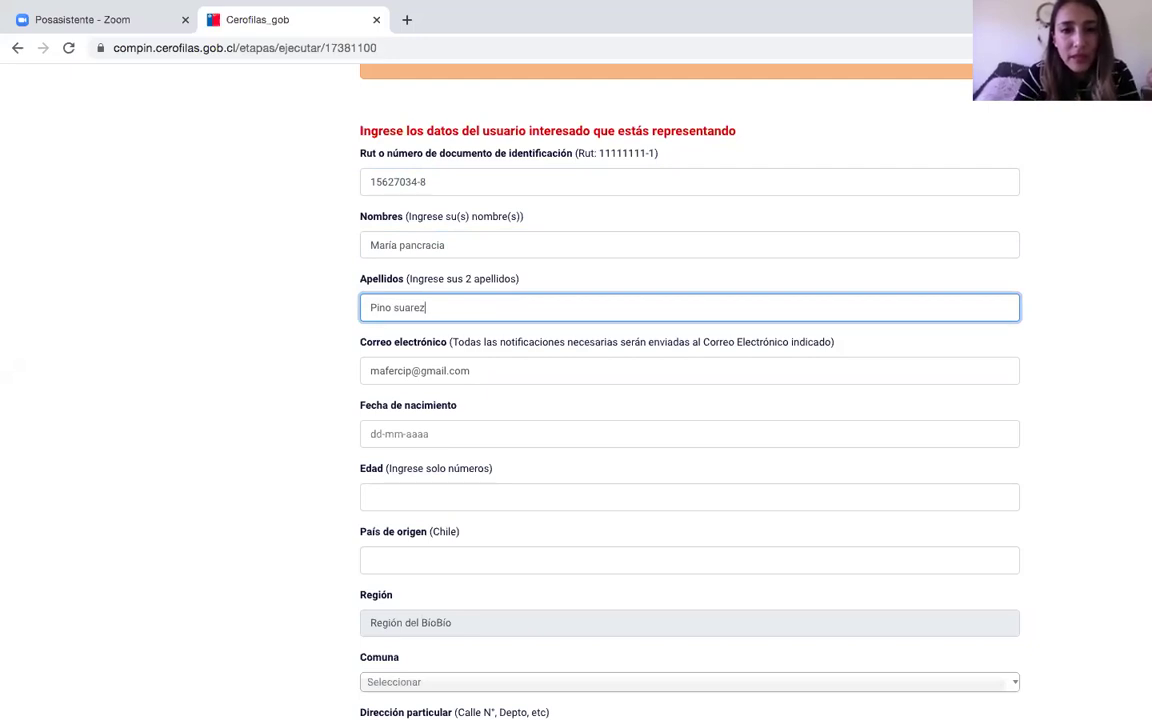
click(483, 376)
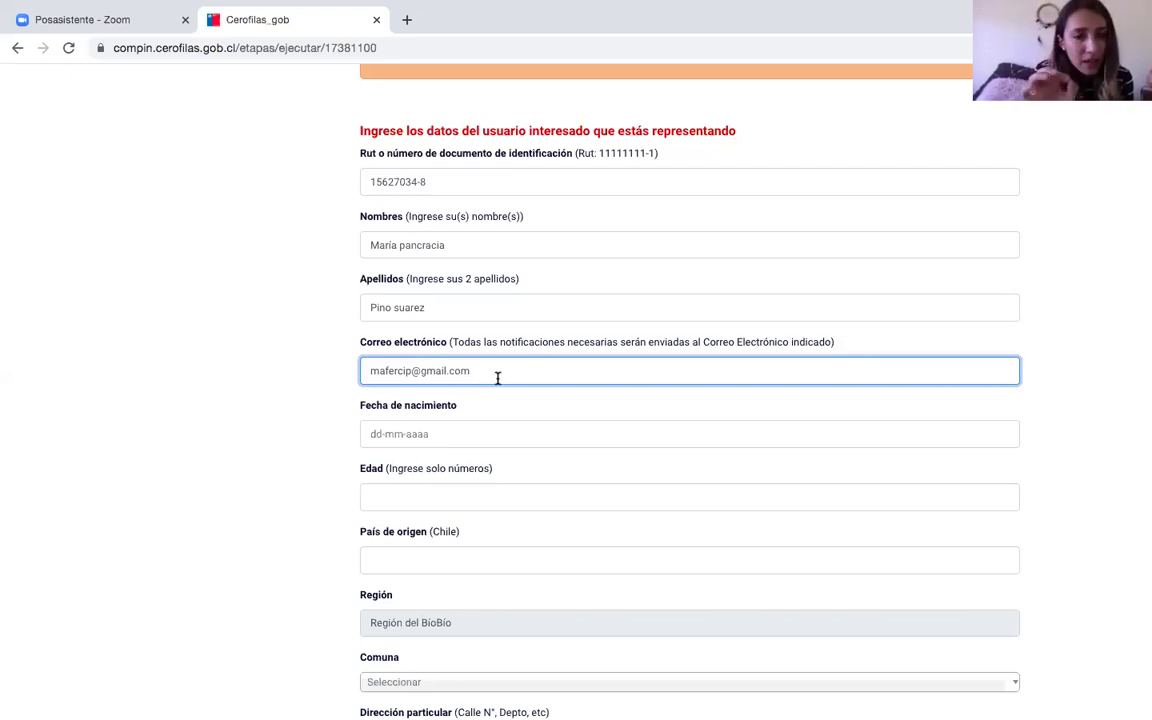
click(374, 438)
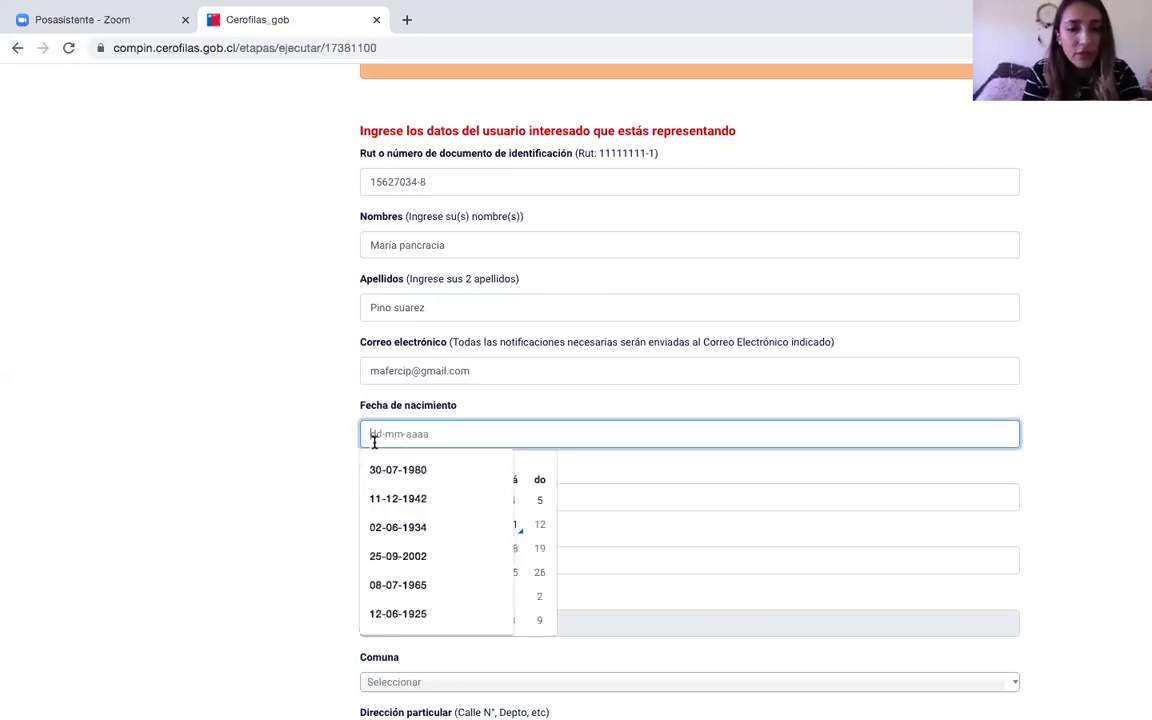
text(22)
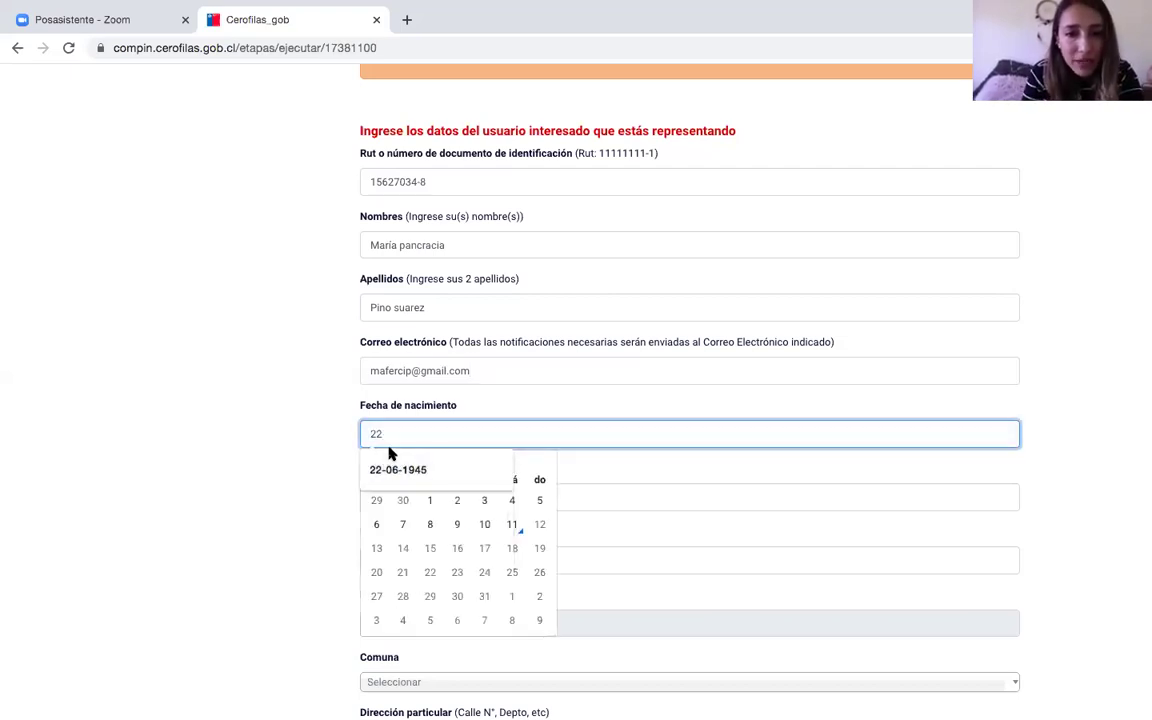
text(-)
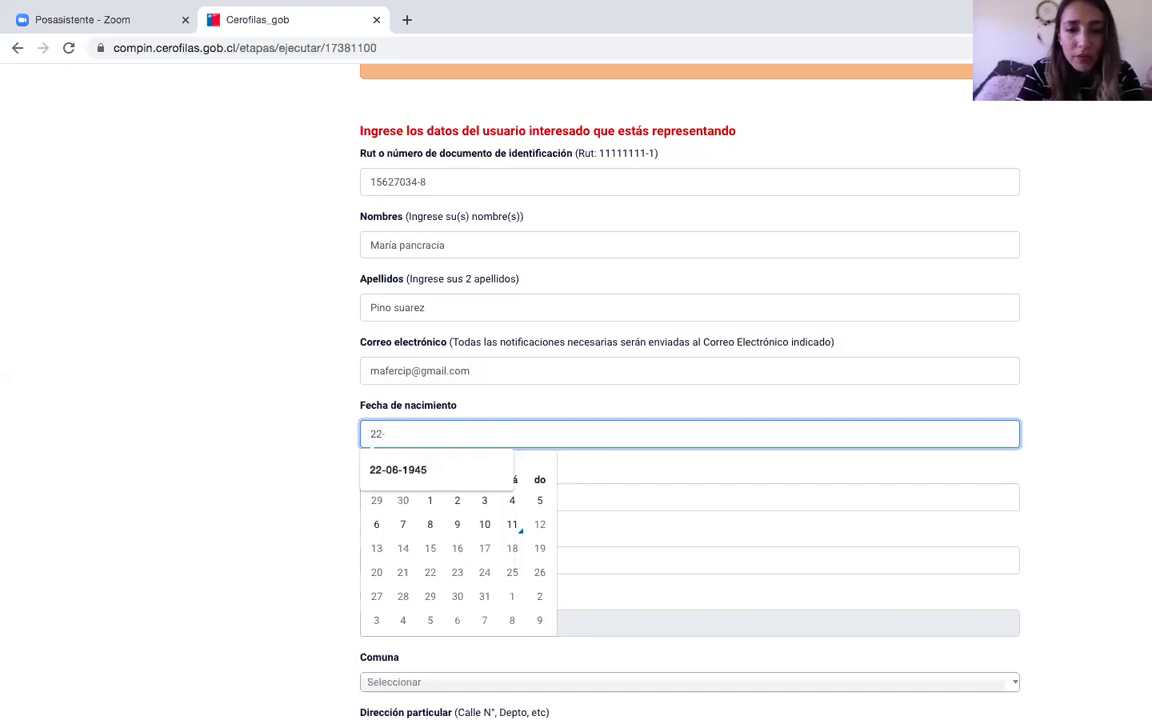
text(05)
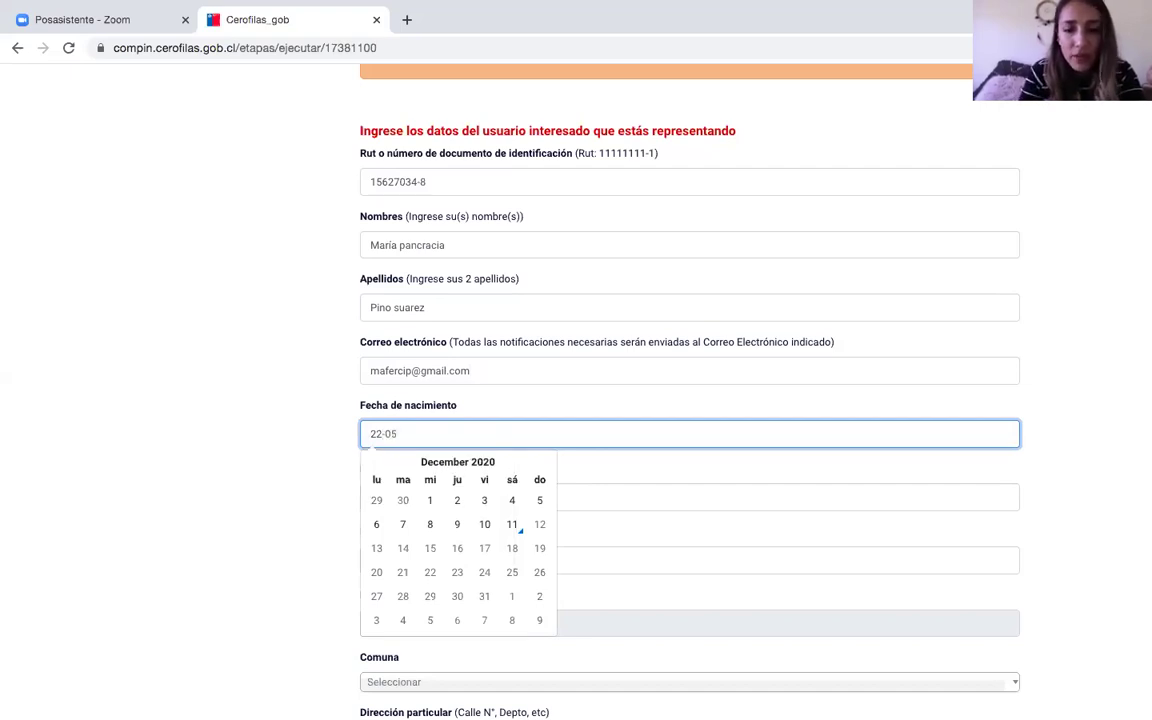
text(-10)
text(994)
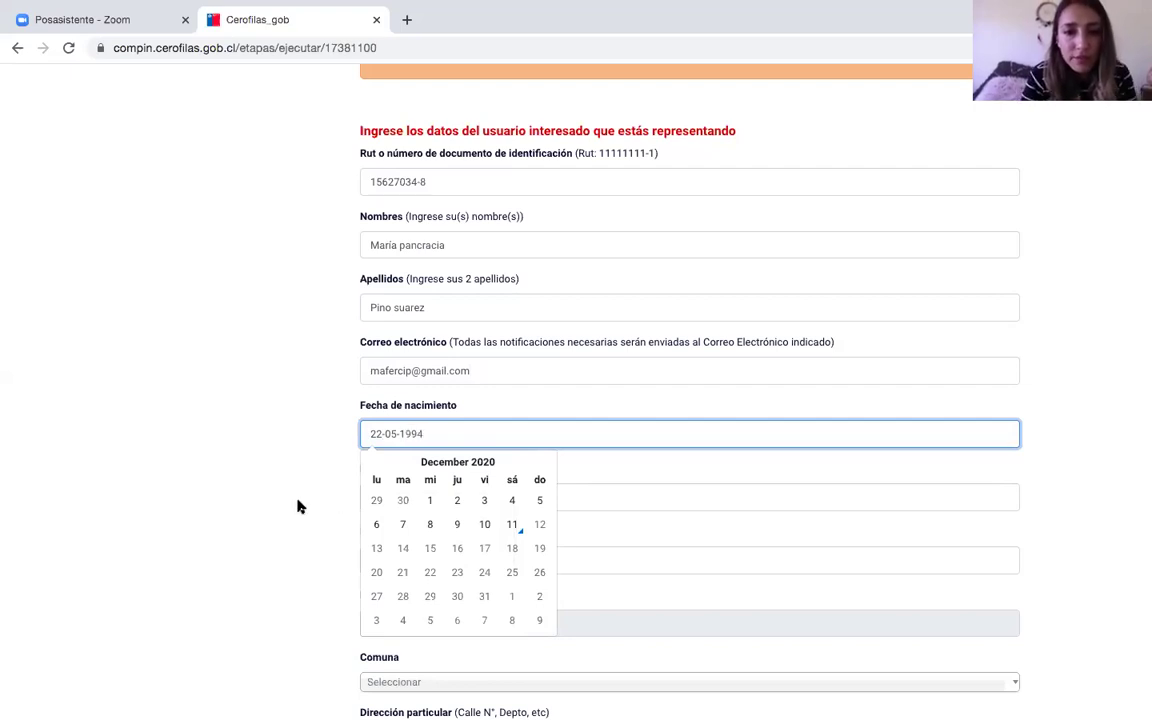
click(297, 507)
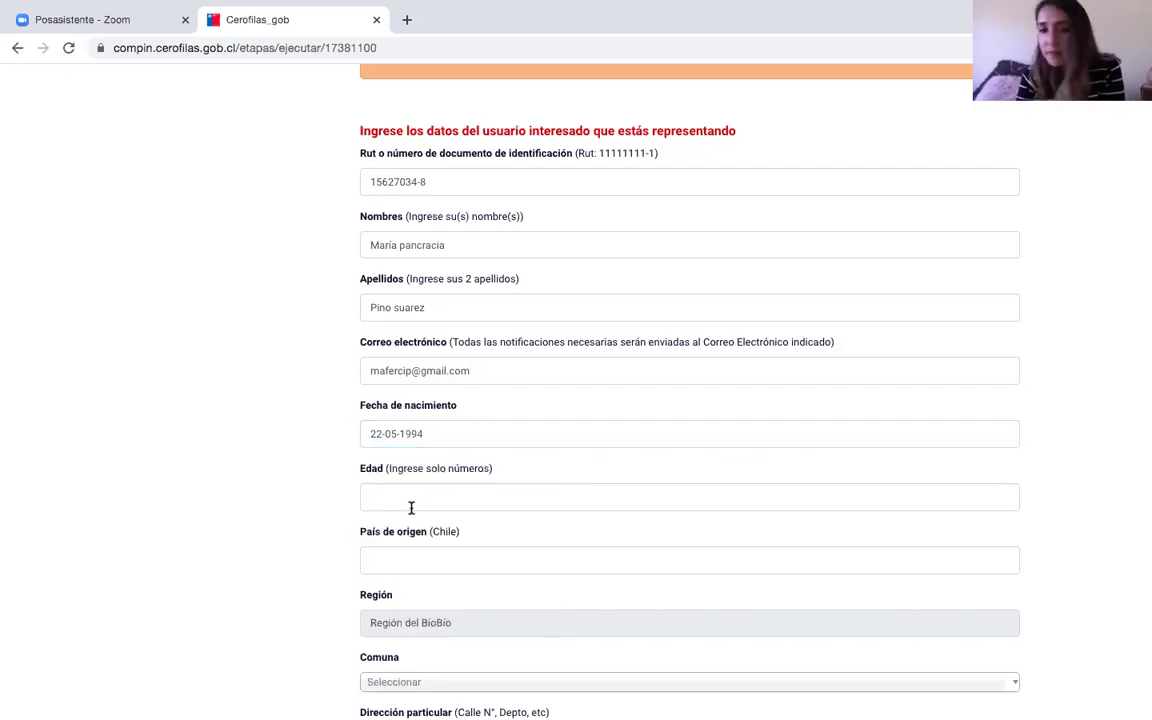
click(408, 497)
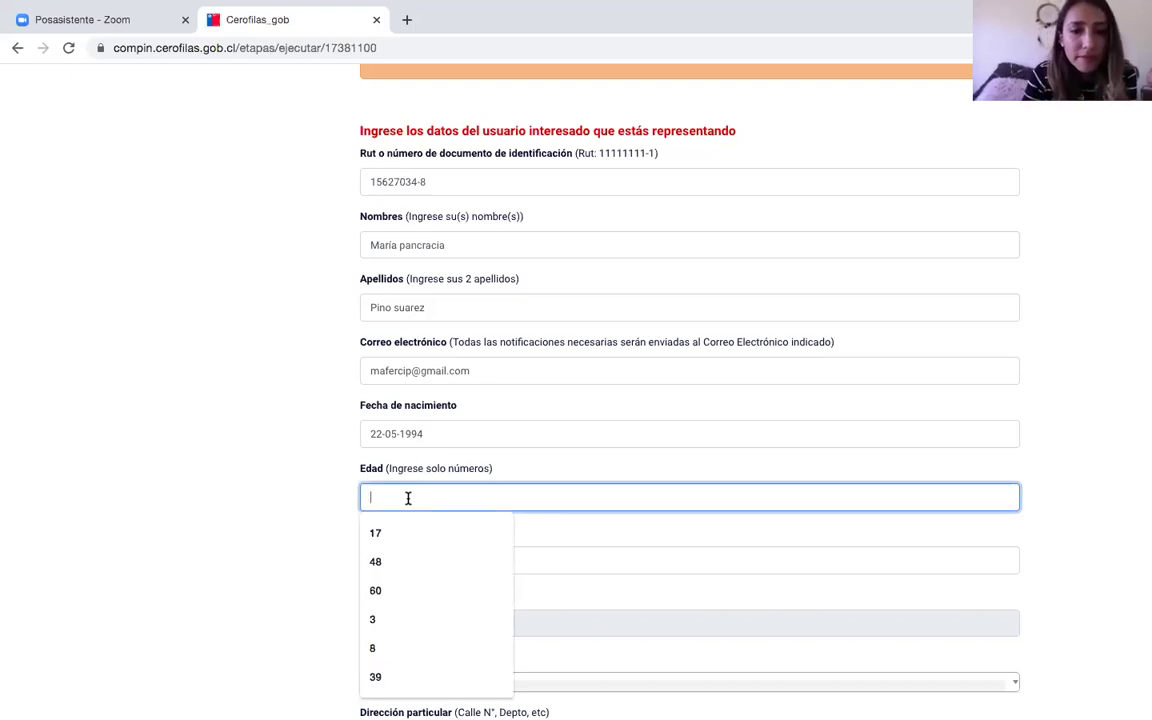
click(373, 534)
click(304, 548)
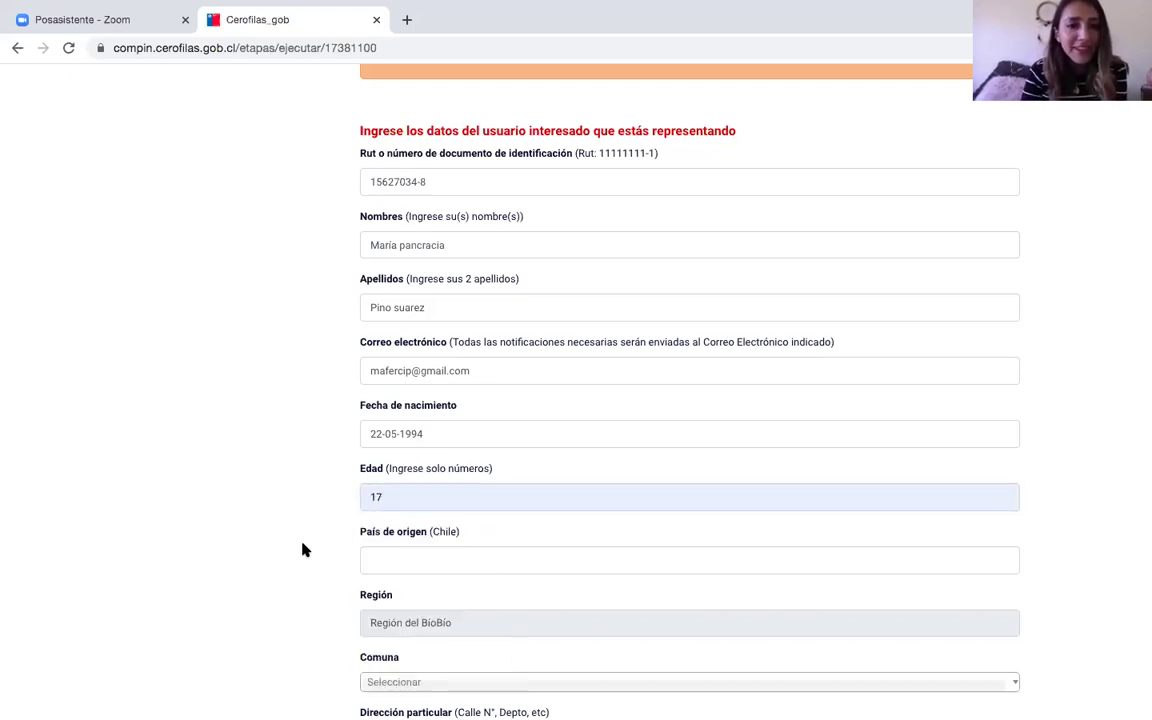
Set the country to Chile with saved contact details and the comuna to Antuco.
scroll(304, 549, down, 3)
click(387, 381)
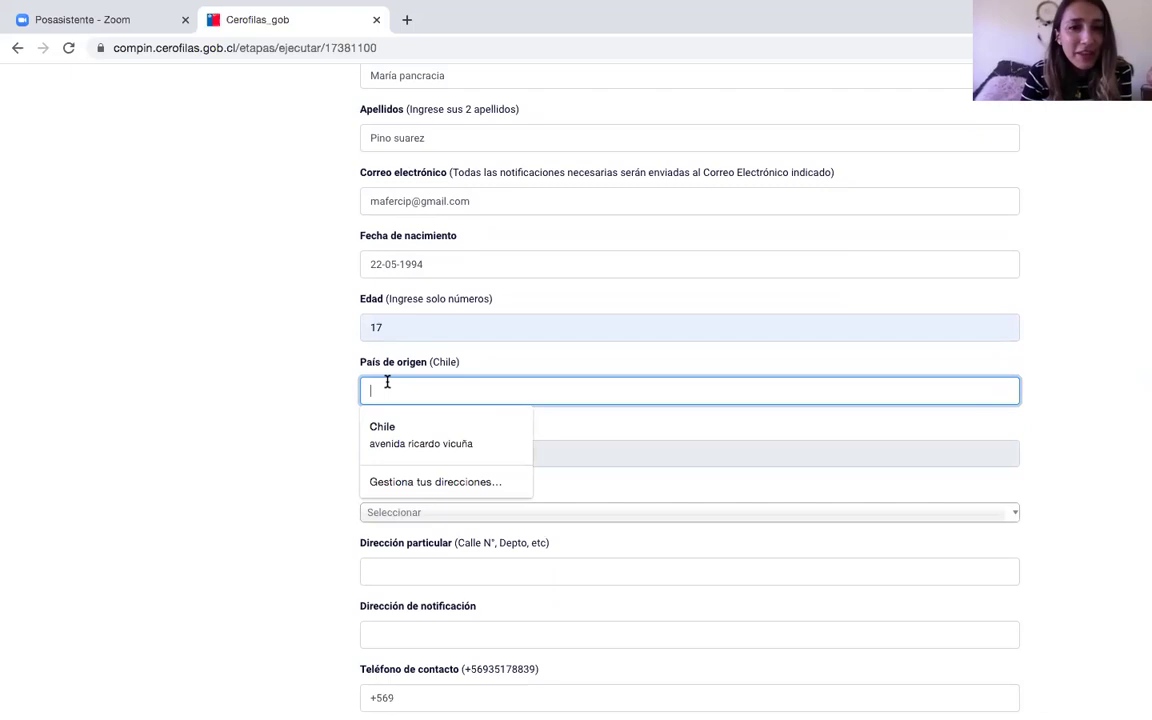
click(391, 427)
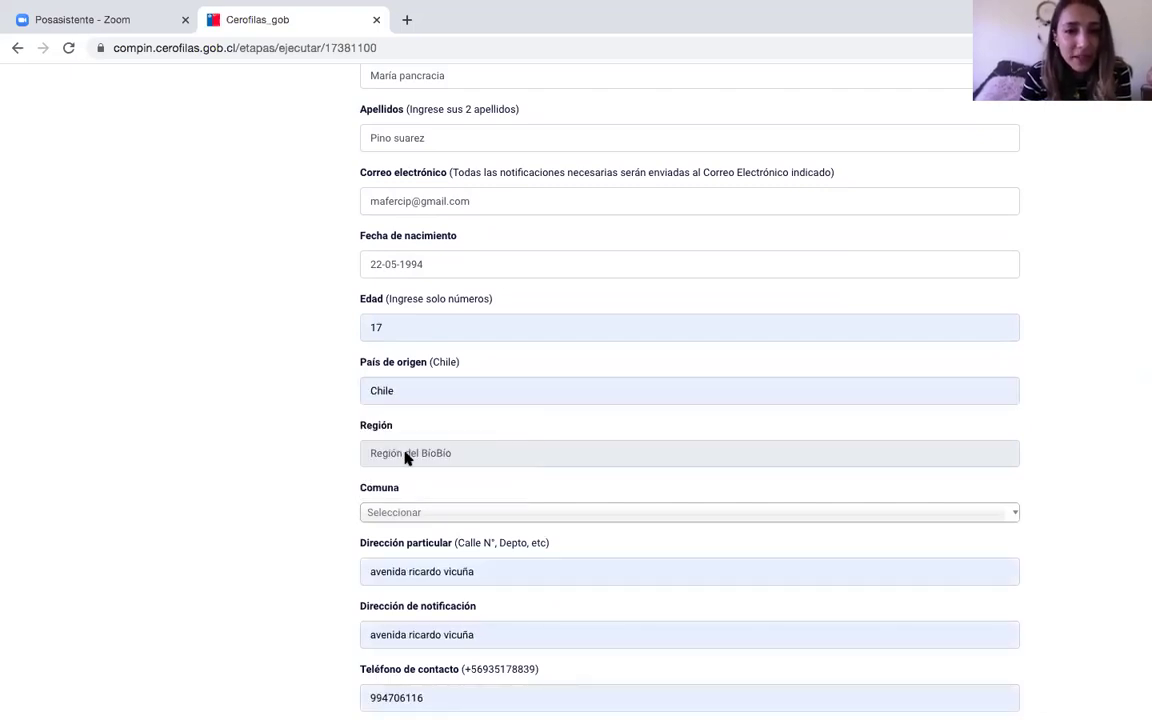
scroll(283, 465, down, 4)
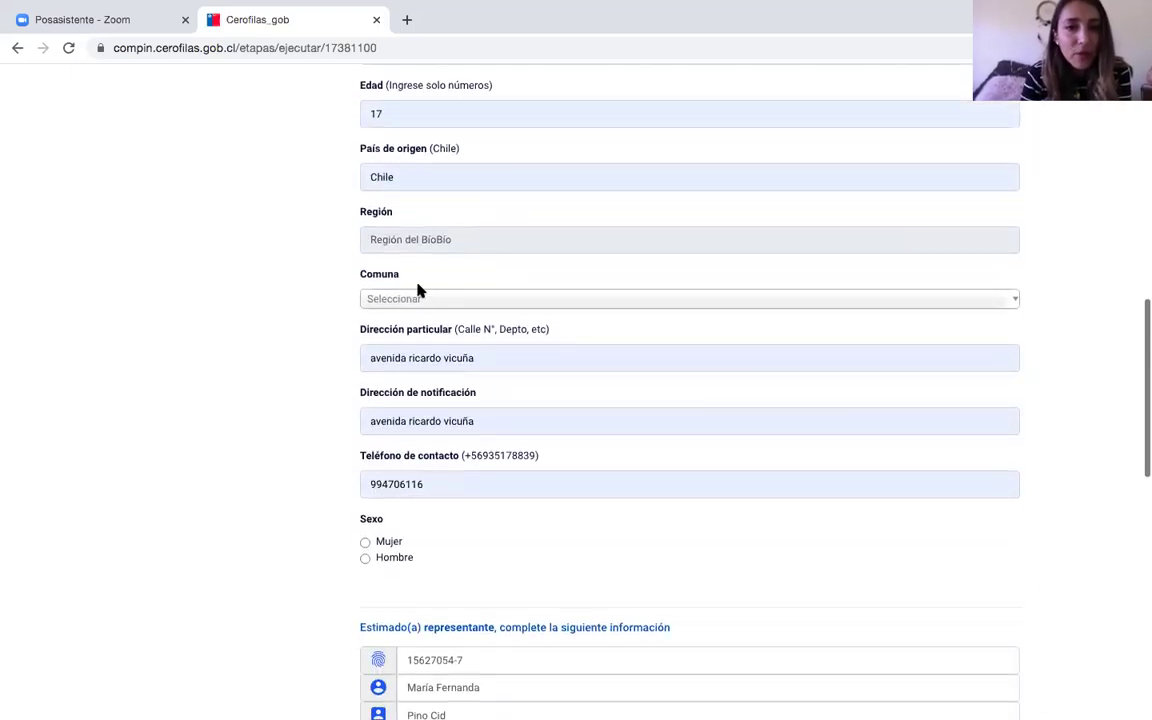
click(396, 302)
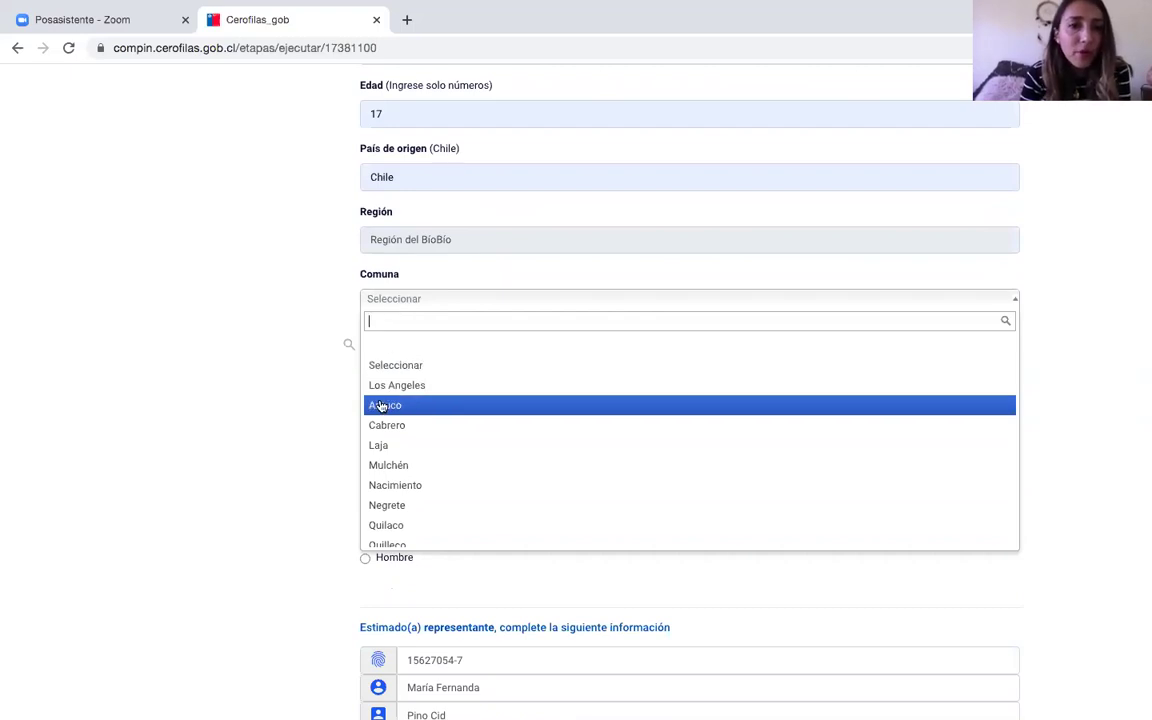
click(382, 406)
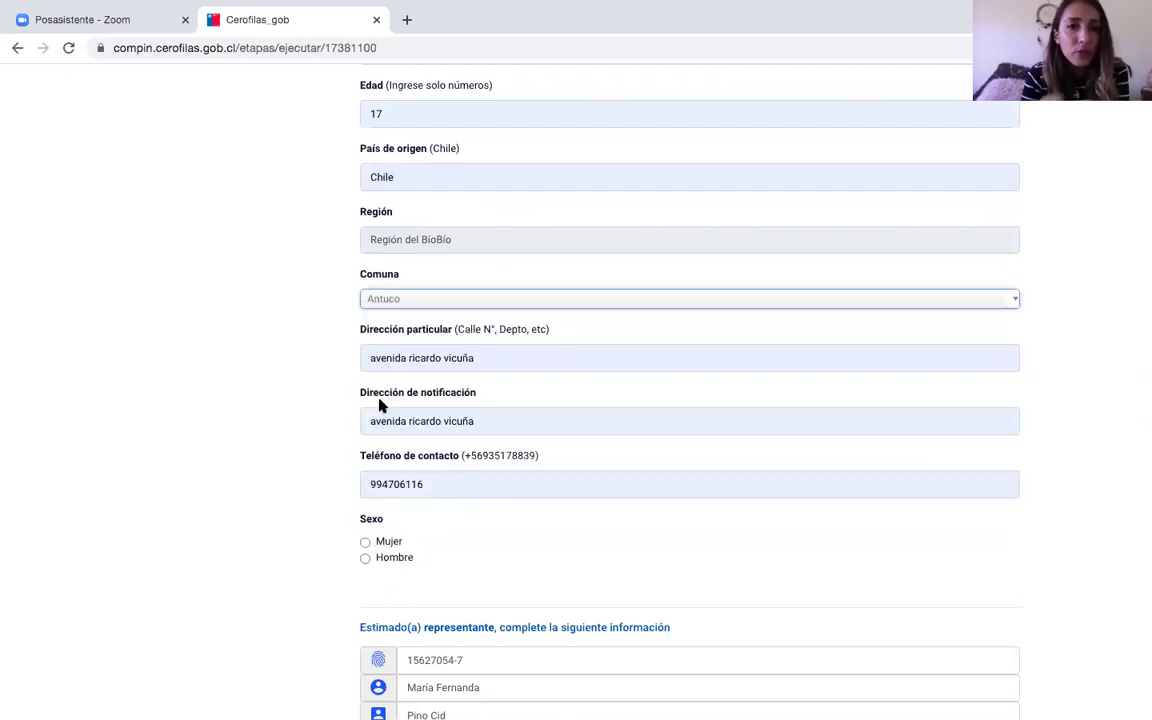
Select Mujer as the sex.
click(488, 350)
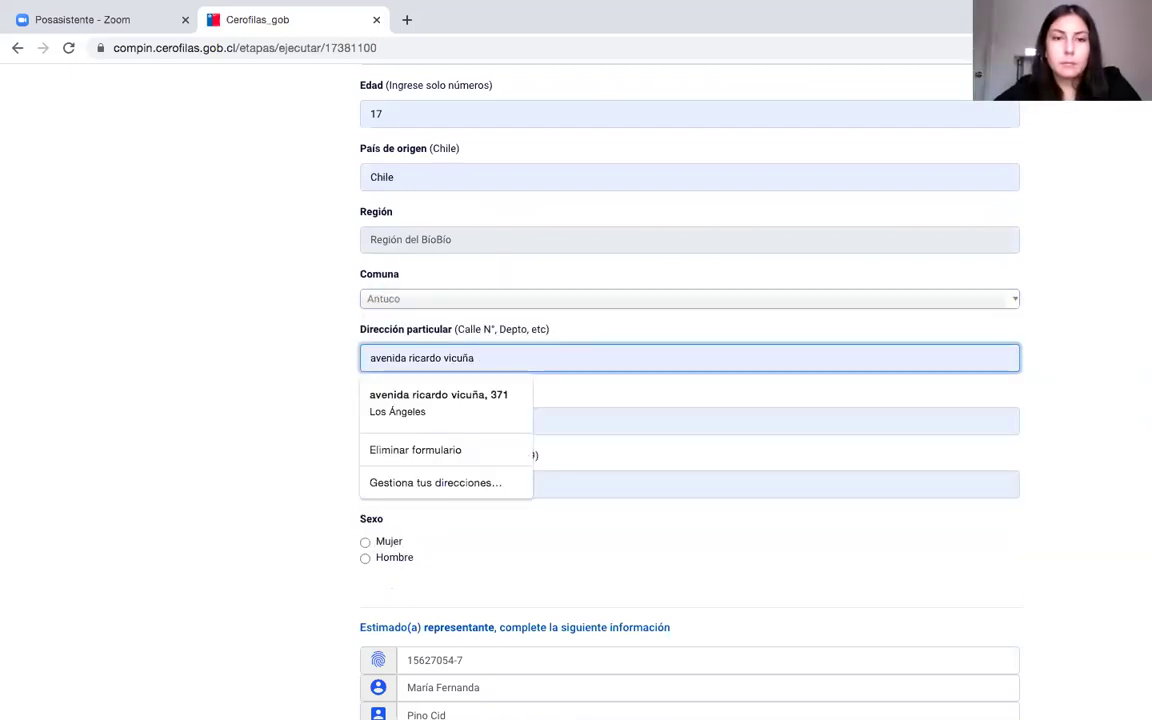
scroll(489, 360, up, 10)
scroll(443, 414, down, 1)
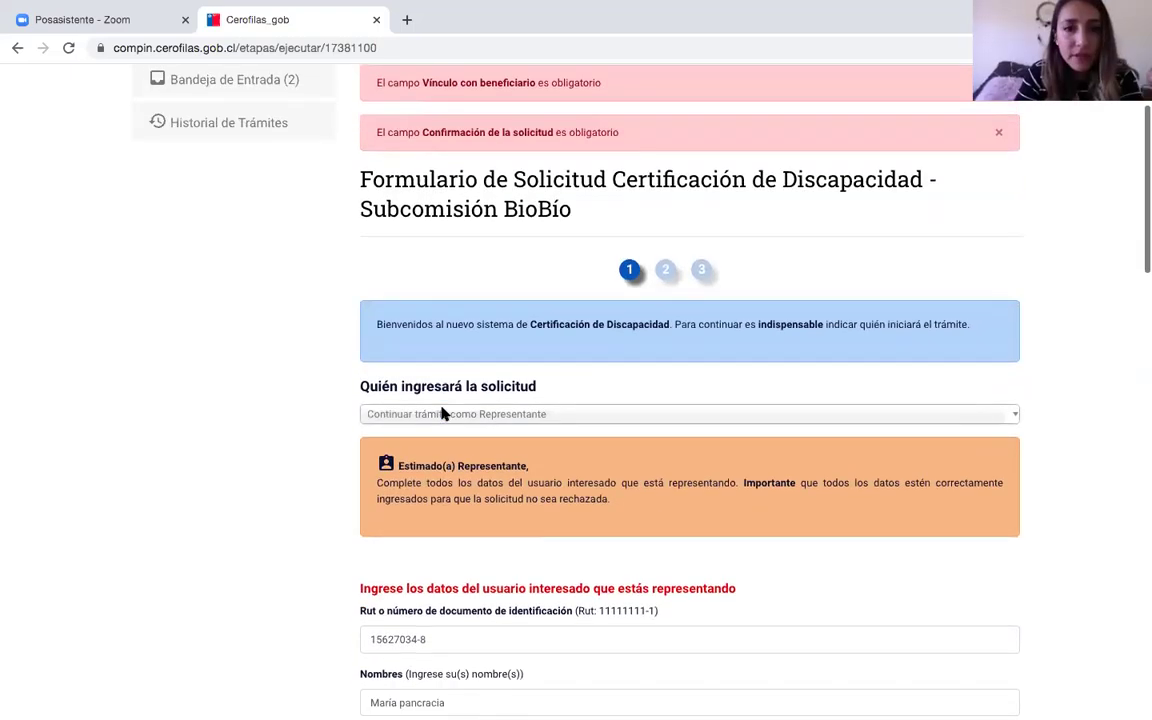
scroll(443, 414, down, 10)
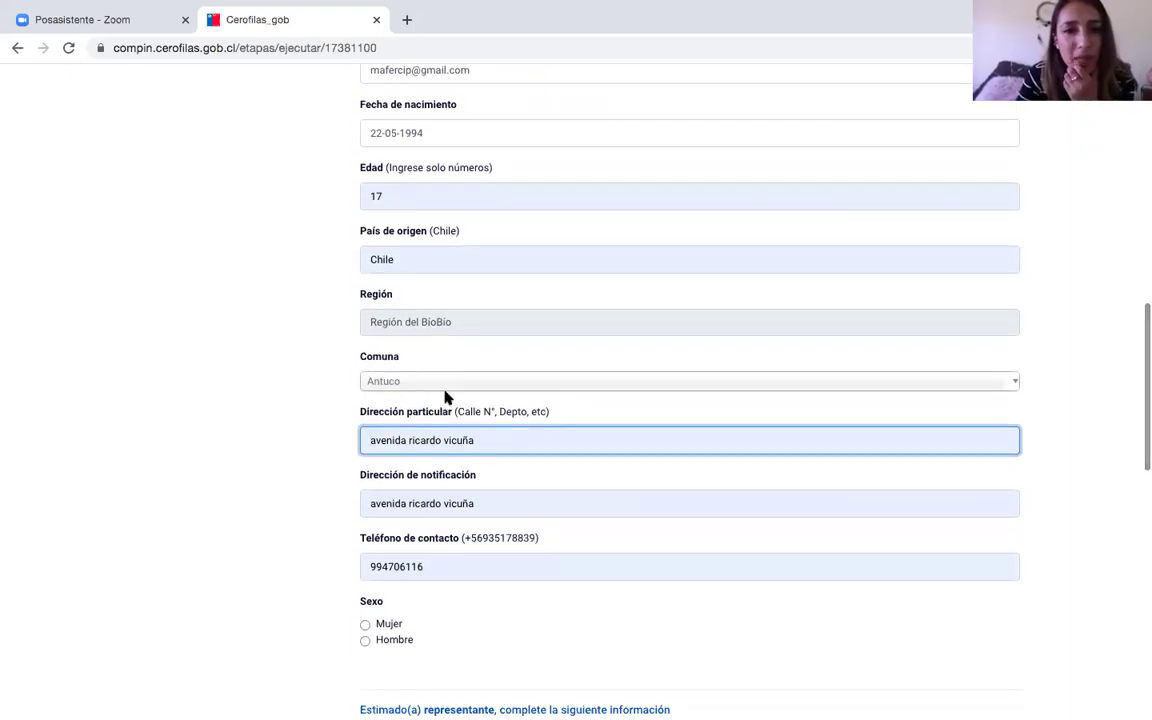
scroll(740, 501, down, 2)
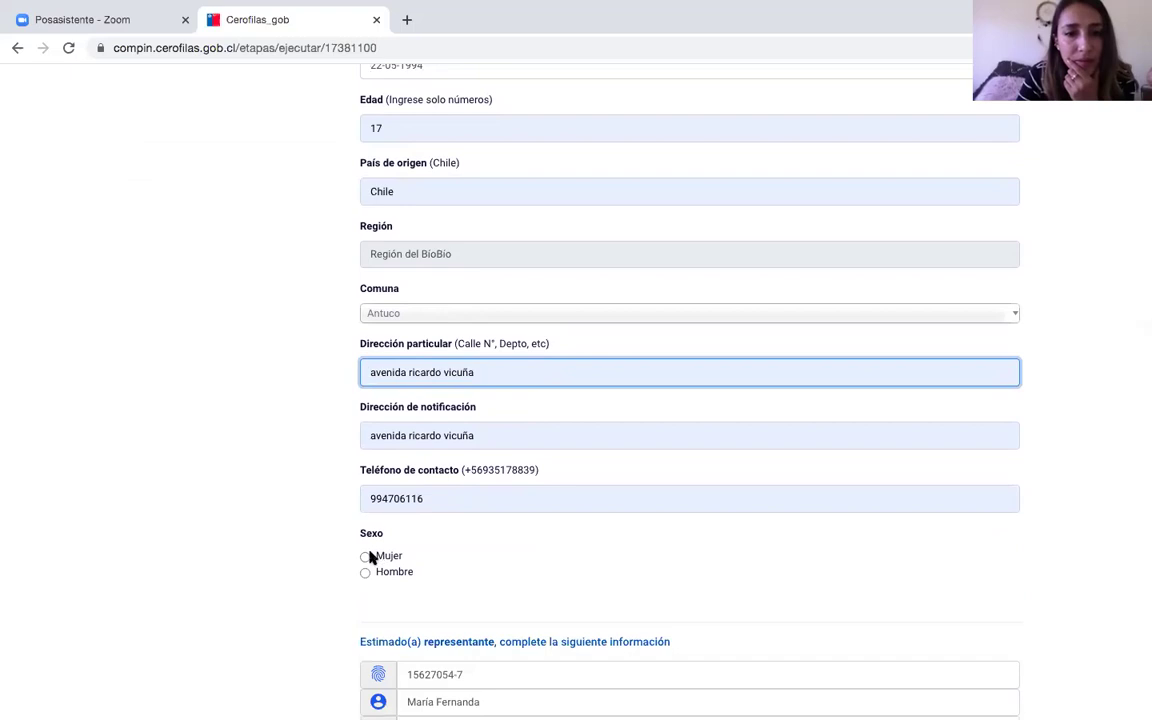
click(366, 556)
Clear the autofilled Dirección particular and type the new home address.
click(452, 375)
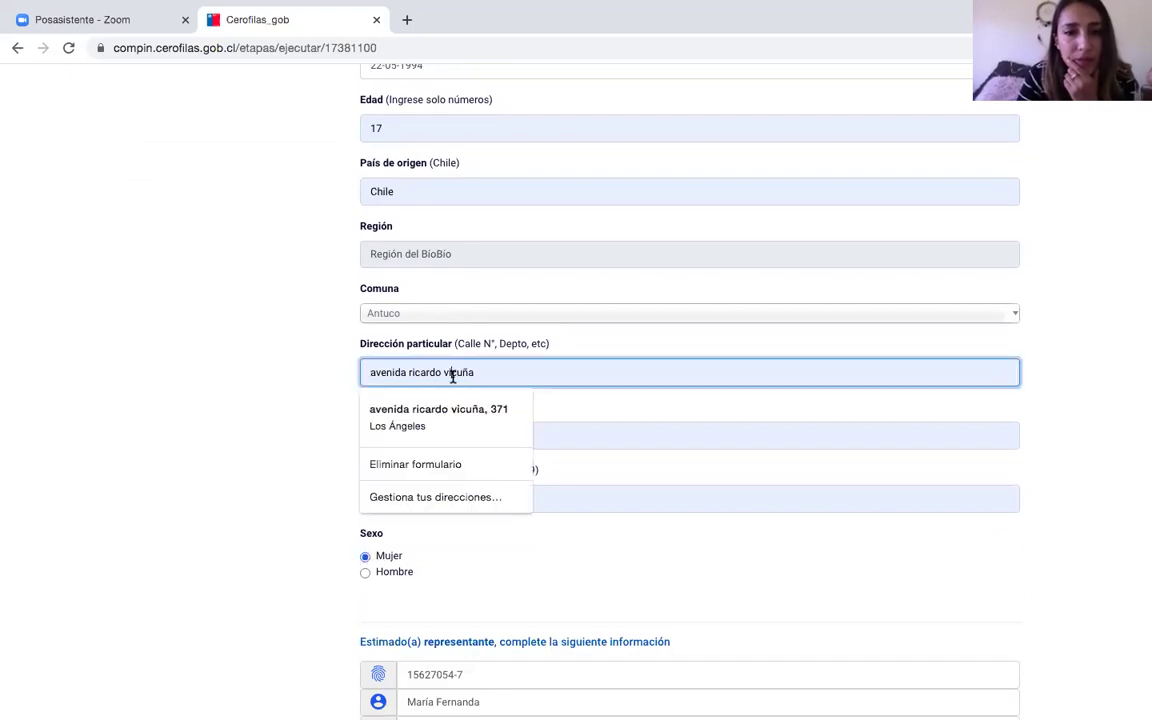
click(450, 419)
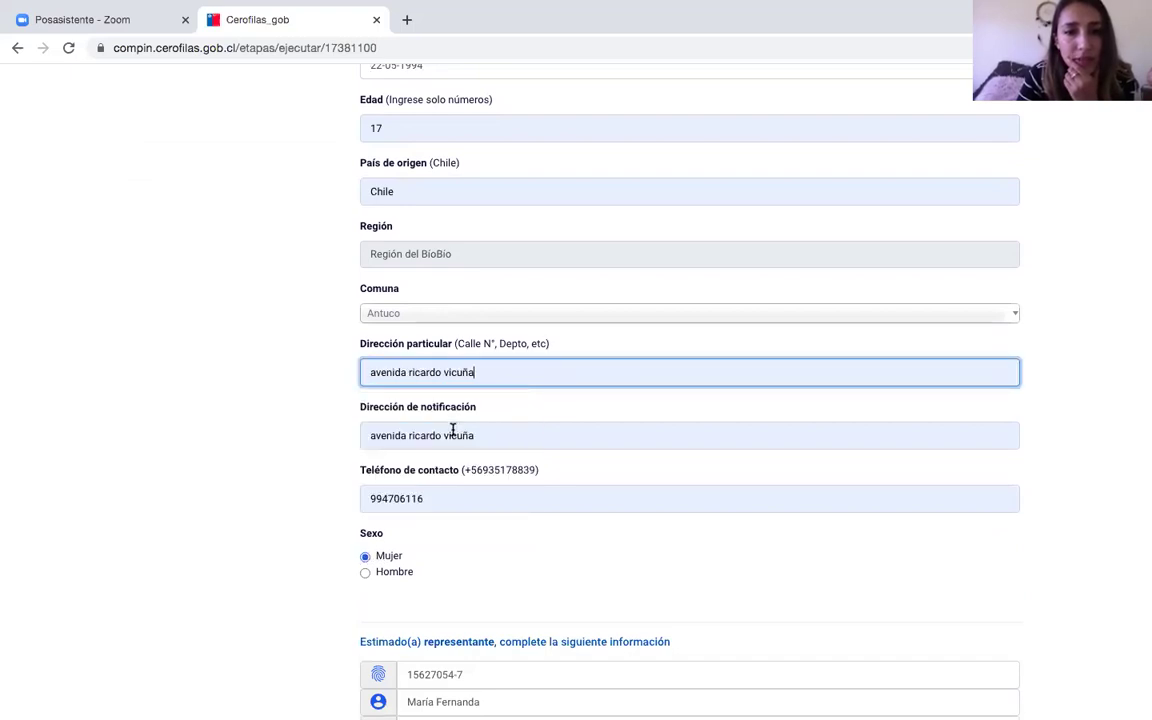
key(BackSpace)
key(BackSpace)
key(BackSpace)
key(BackSpace)
key(BackSpace)
key(BackSpace)
key(BackSpace)
key(BackSpace)
key(BackSpace)
key(BackSpace)
key(BackSpace)
key(BackSpace)
key(BackSpace)
key(BackSpace)
key(BackSpace)
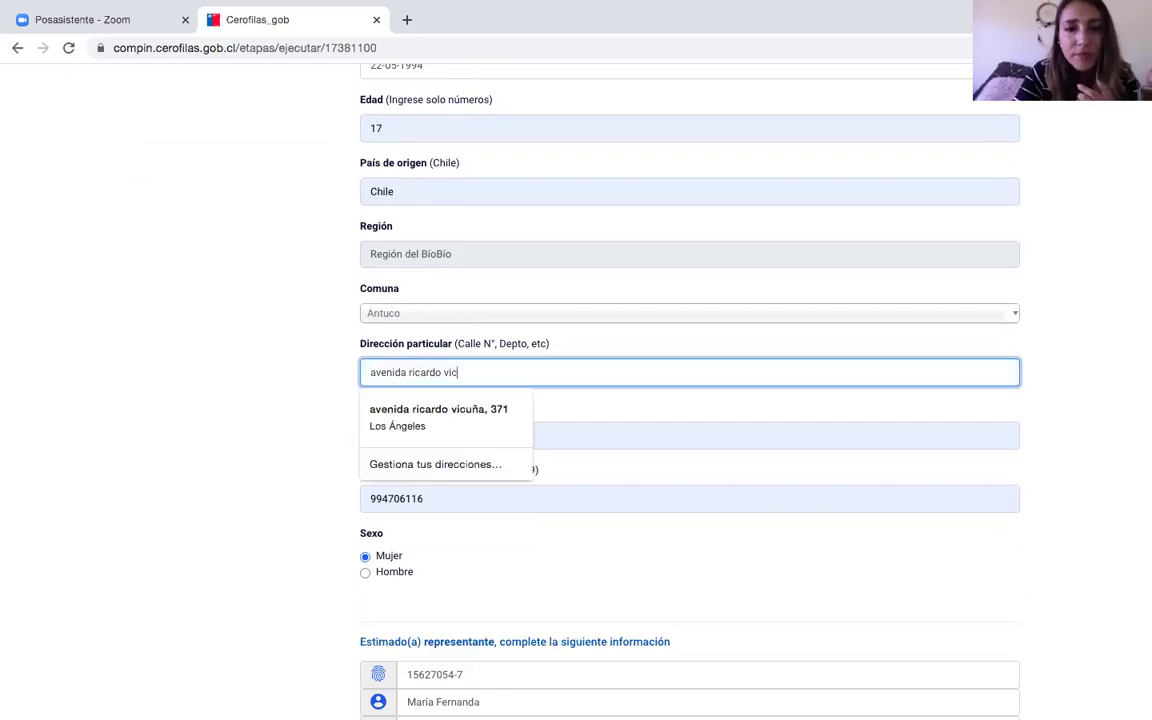
key(BackSpace)
key(BackSpace)
key(BackSpace)
key(BackSpace)
key(BackSpace)
key(BackSpace)
key(BackSpace)
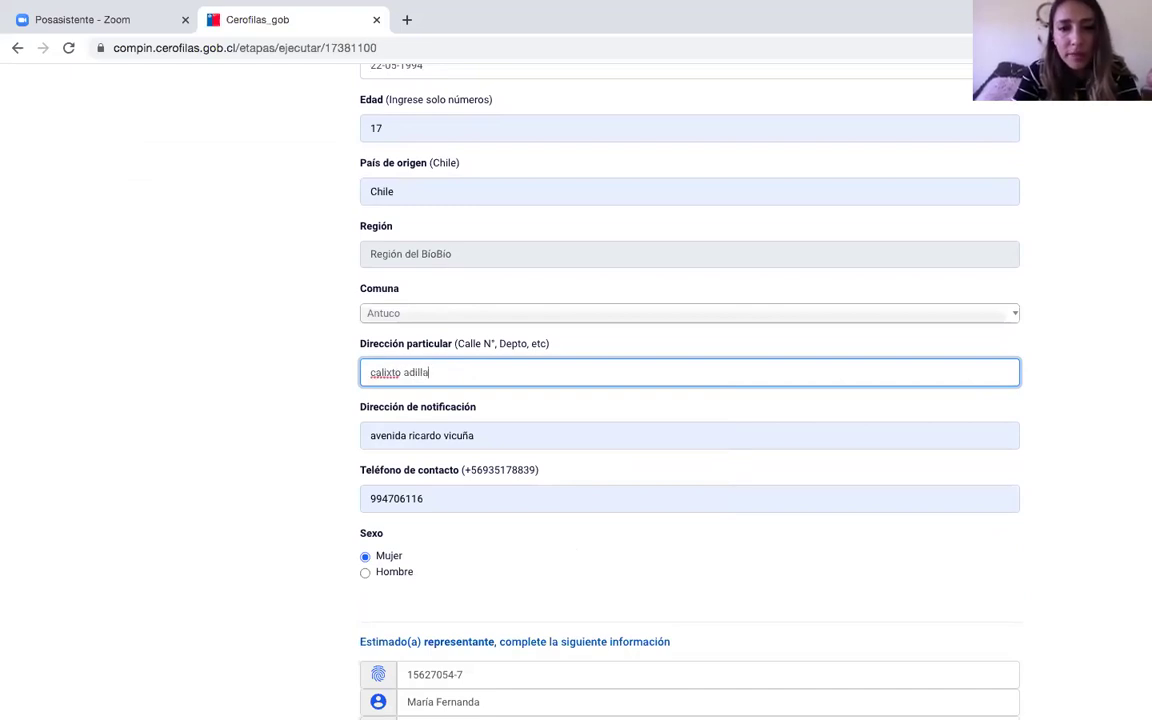
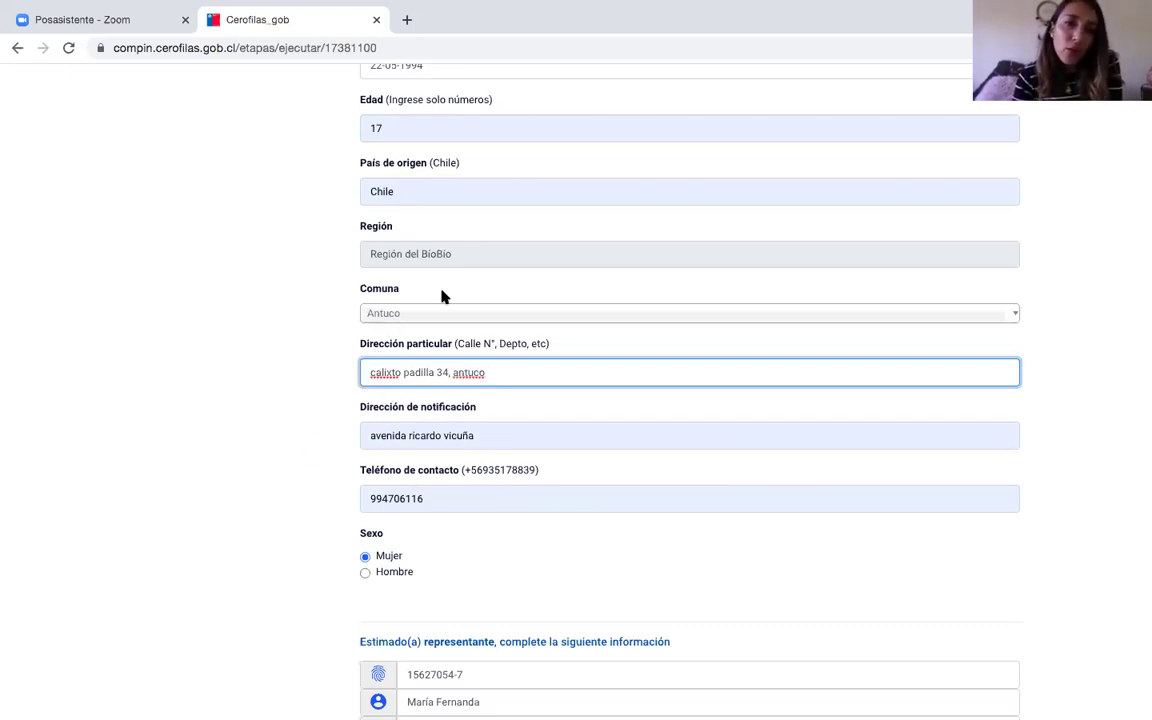
Set Vínculo con beneficiario to Profesional de educación, accept the confirmation, and go to the next page.
scroll(420, 421, down, 1)
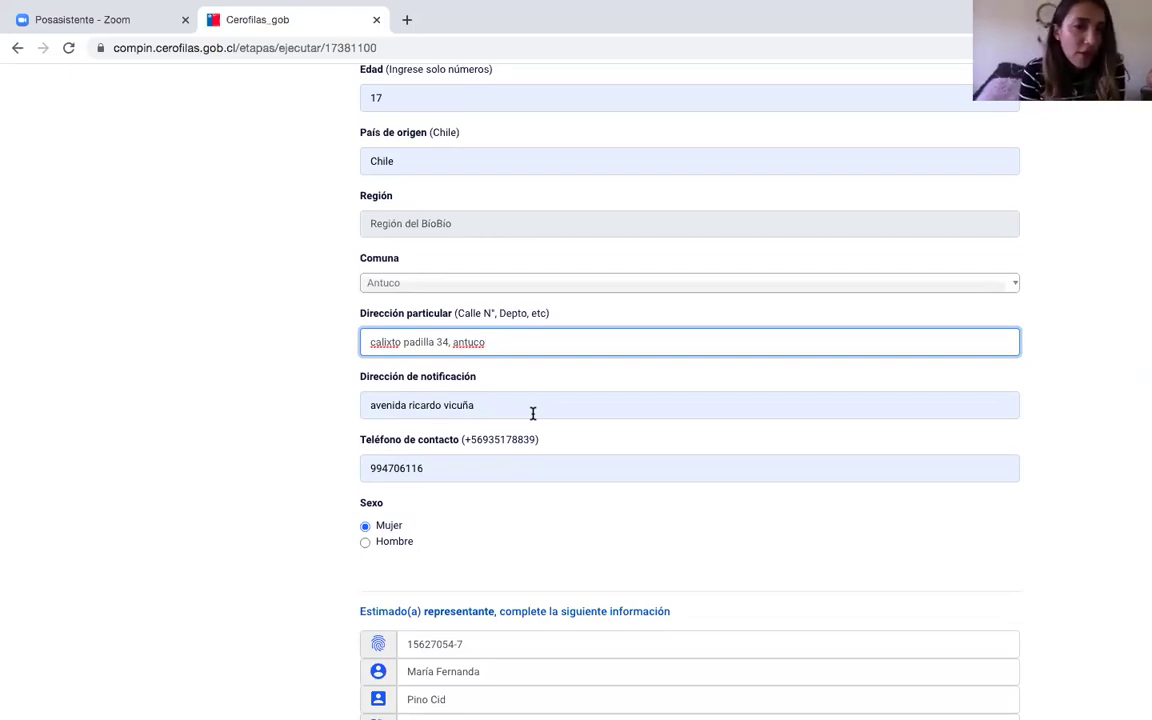
scroll(533, 413, down, 2)
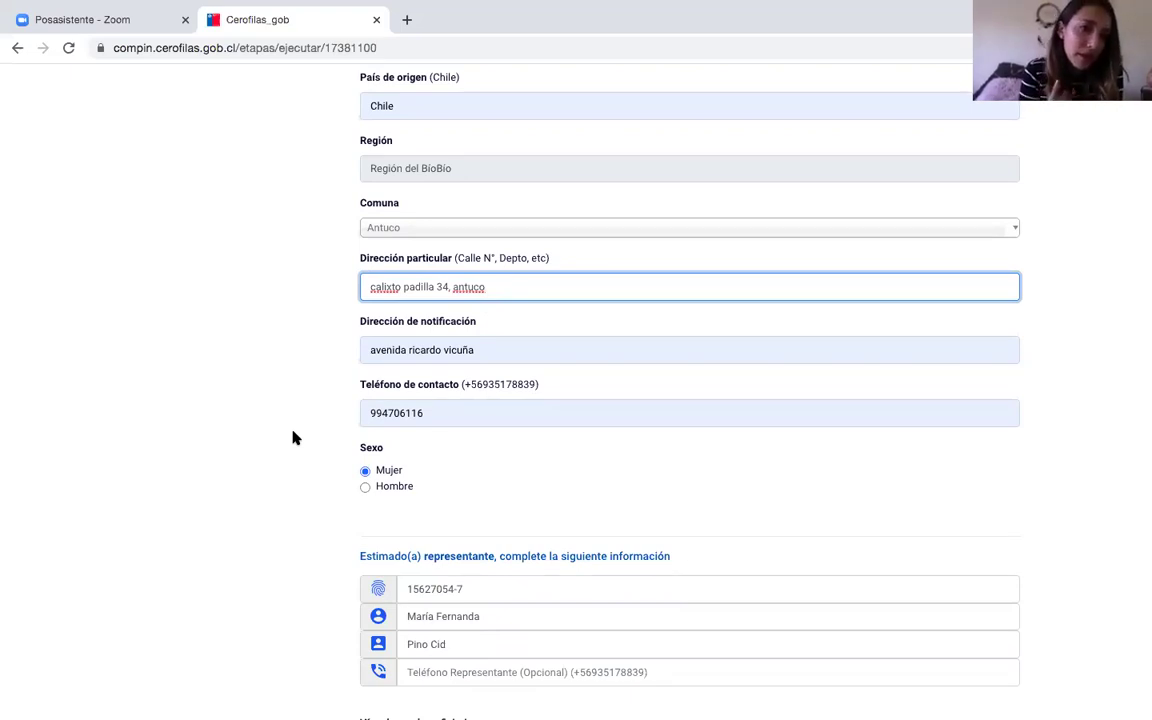
scroll(295, 437, down, 2)
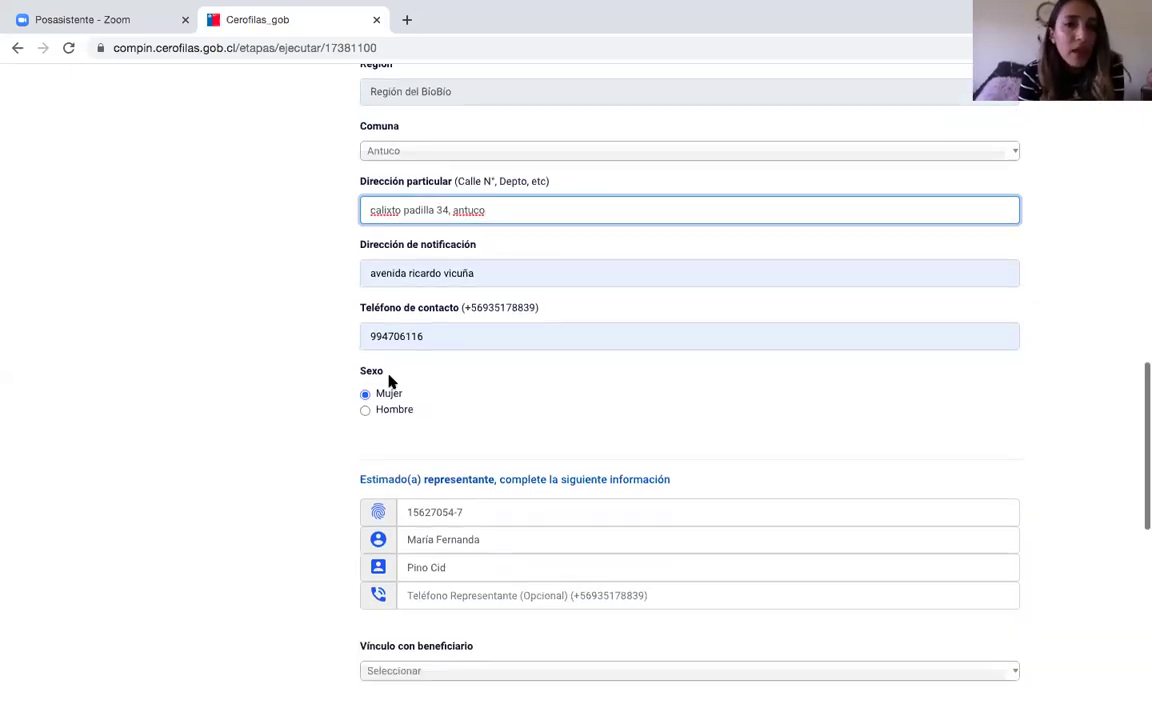
scroll(385, 392, up, 4)
scroll(384, 392, up, 5)
scroll(384, 392, down, 2)
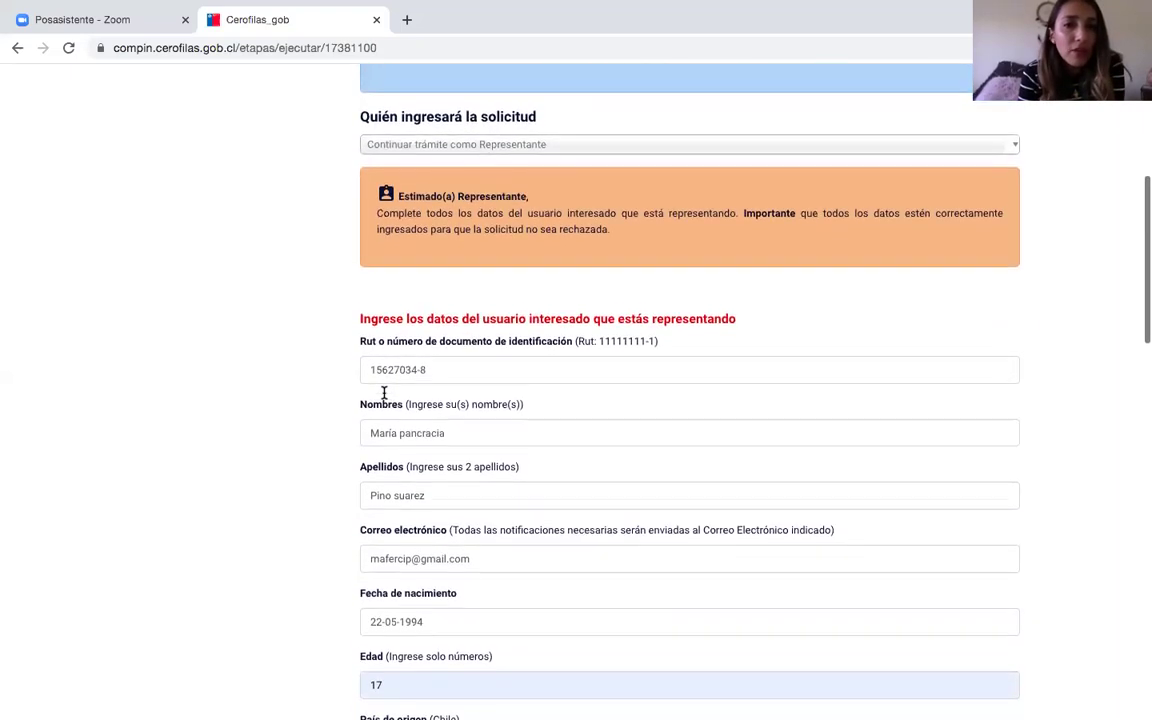
scroll(384, 392, down, 7)
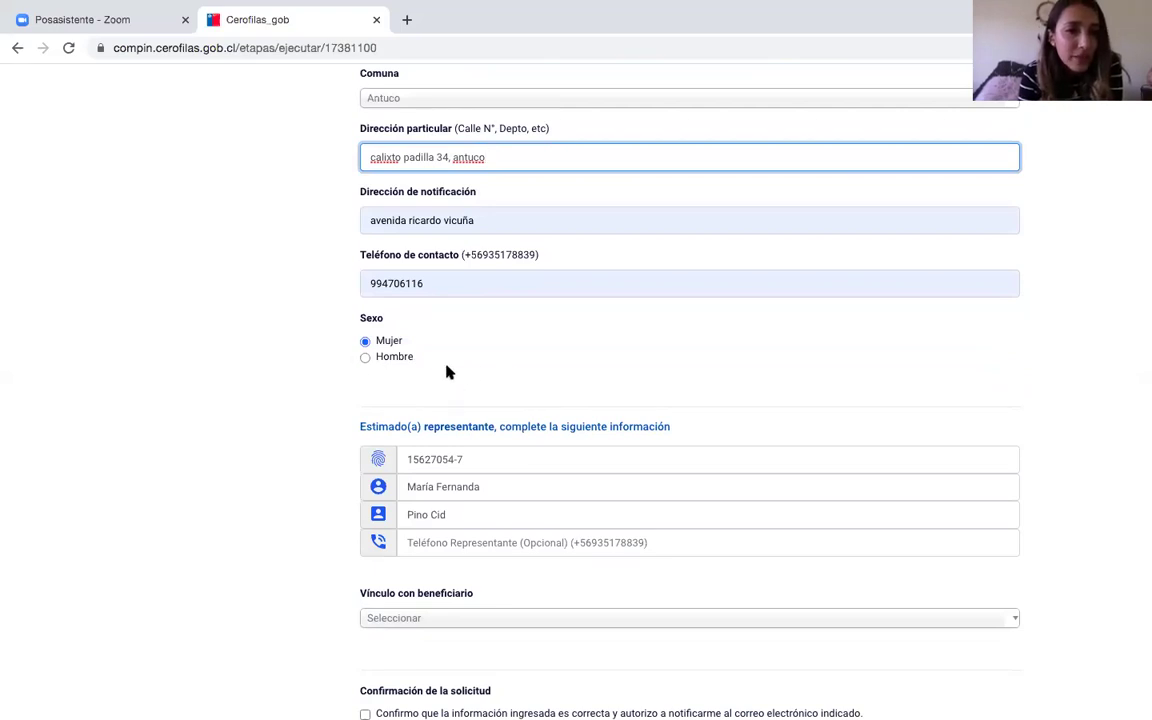
scroll(402, 370, down, 1)
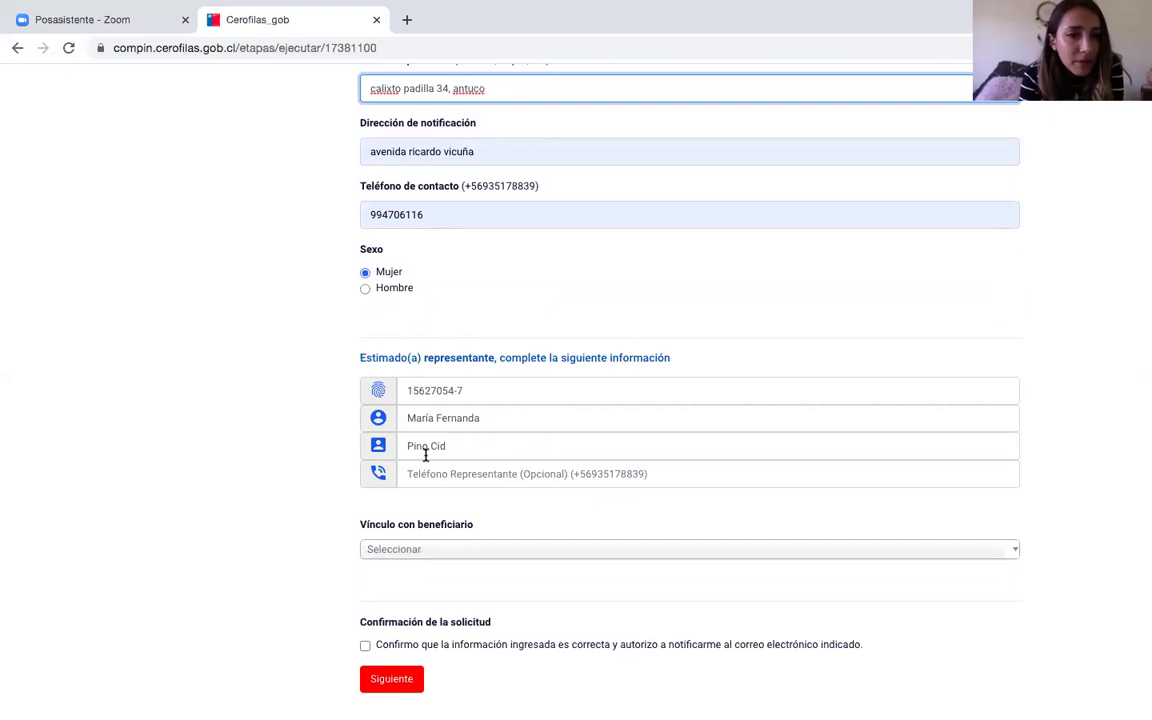
scroll(410, 446, down, 1)
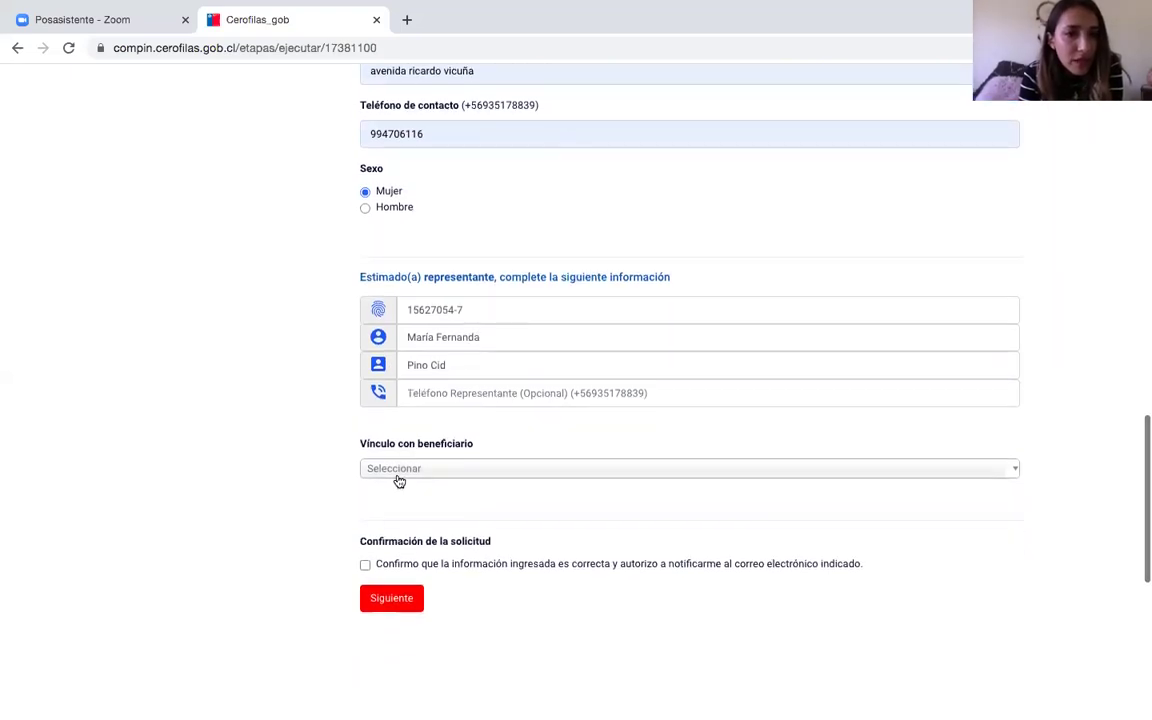
click(415, 470)
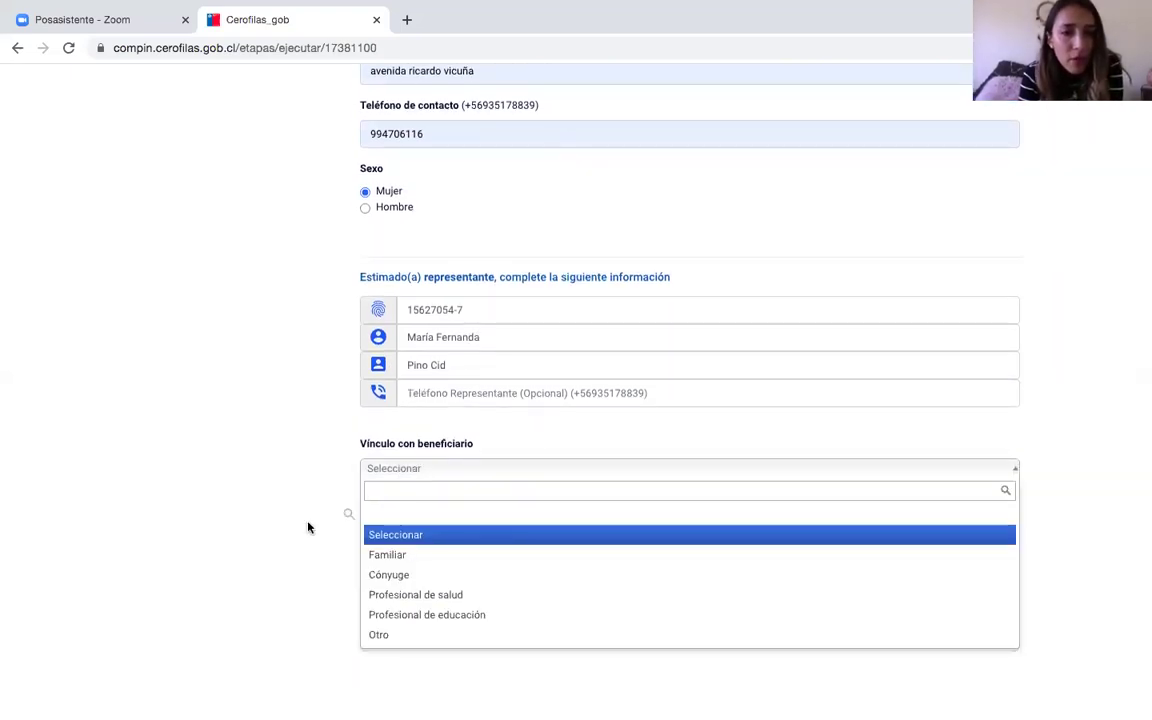
scroll(302, 561, down, 1)
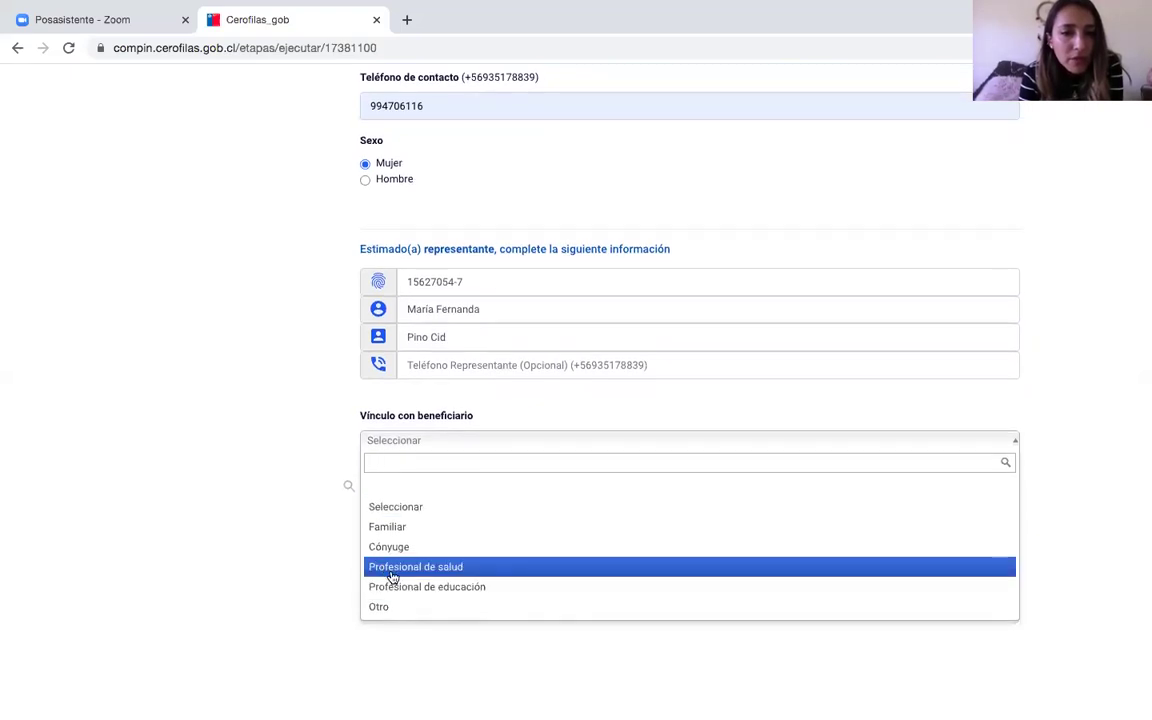
click(397, 589)
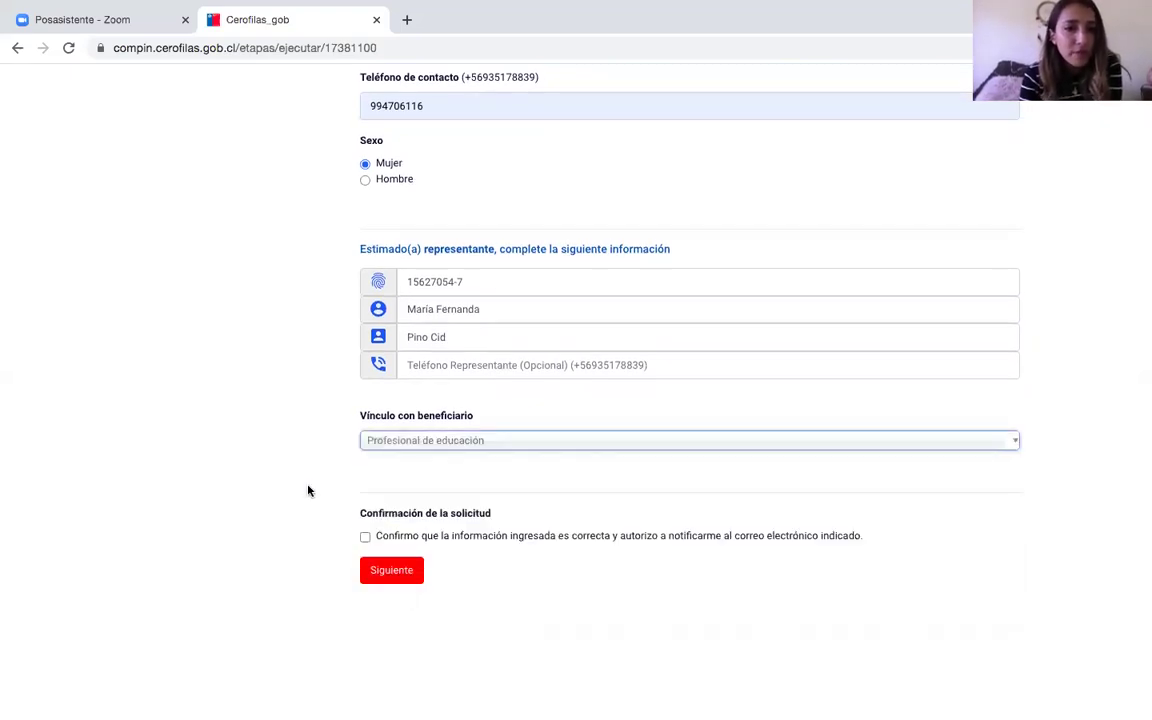
click(365, 538)
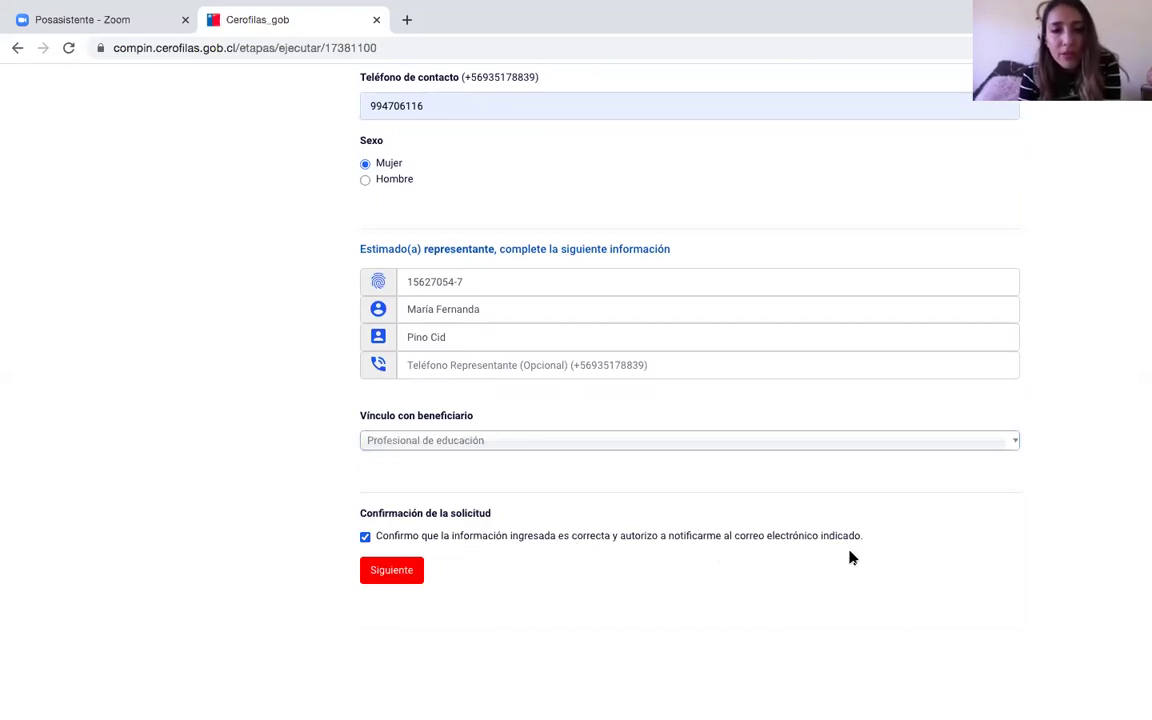
click(404, 570)
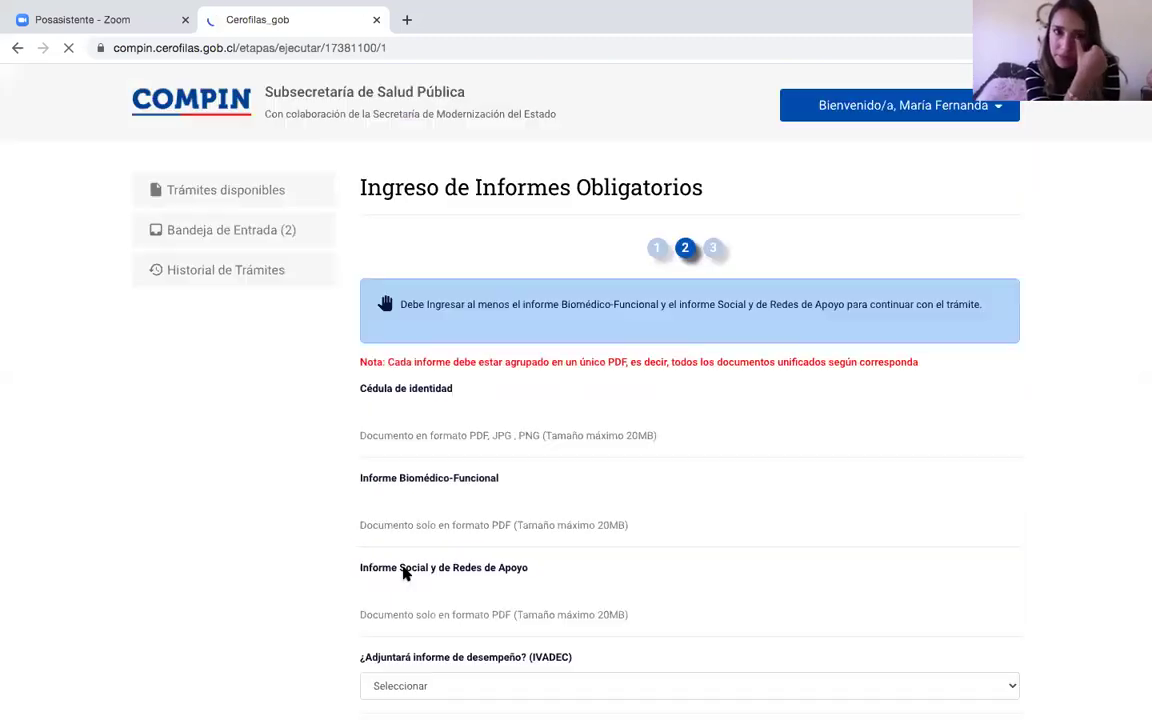
Upload the identity card PDF from the Trámite de Prueba folder under Cédula de identidad.
scroll(437, 437, down, 2)
scroll(437, 440, down, 5)
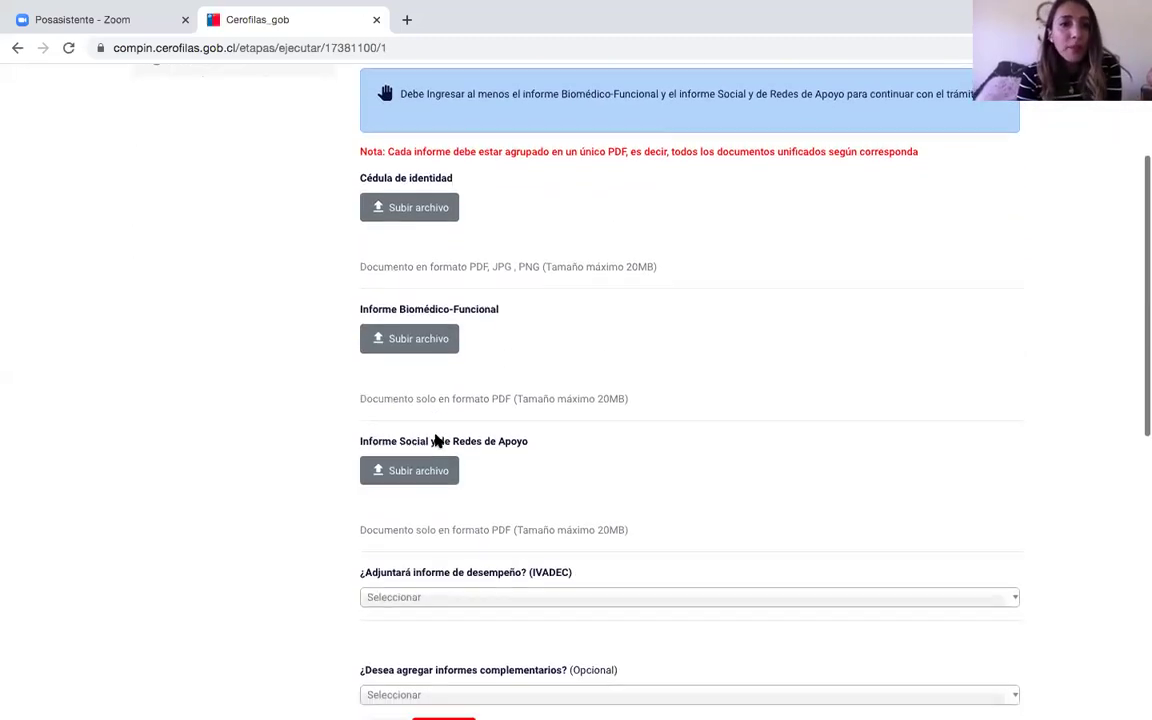
scroll(435, 440, up, 6)
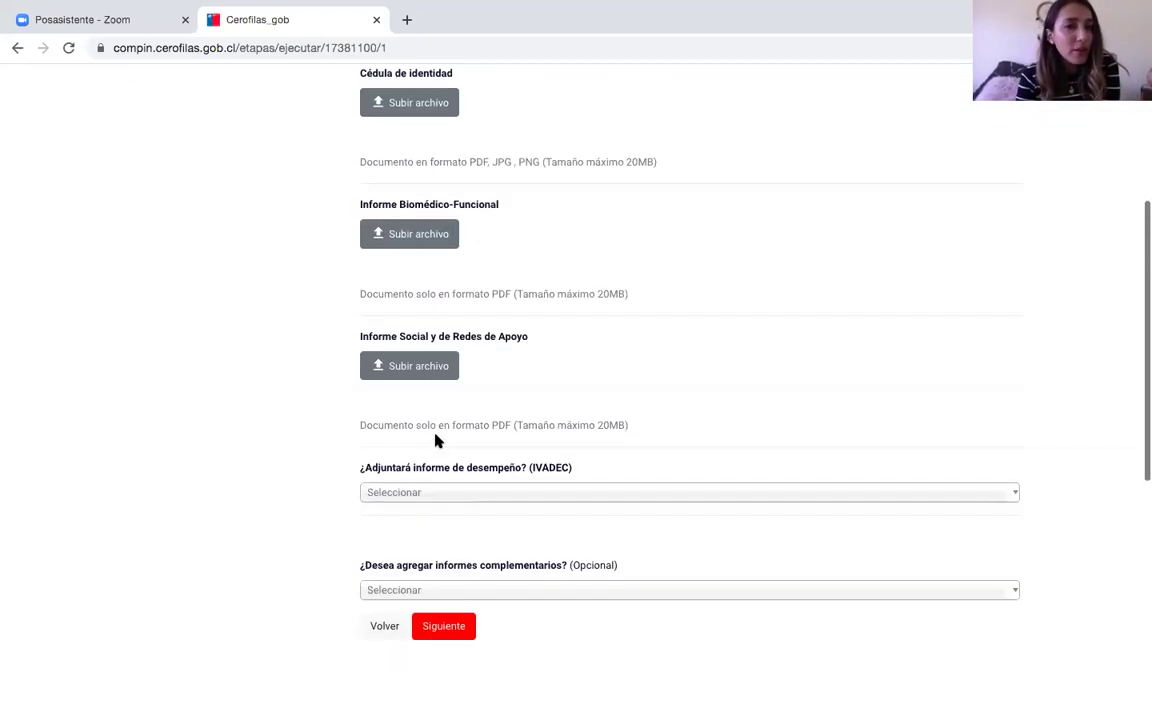
scroll(436, 440, down, 1)
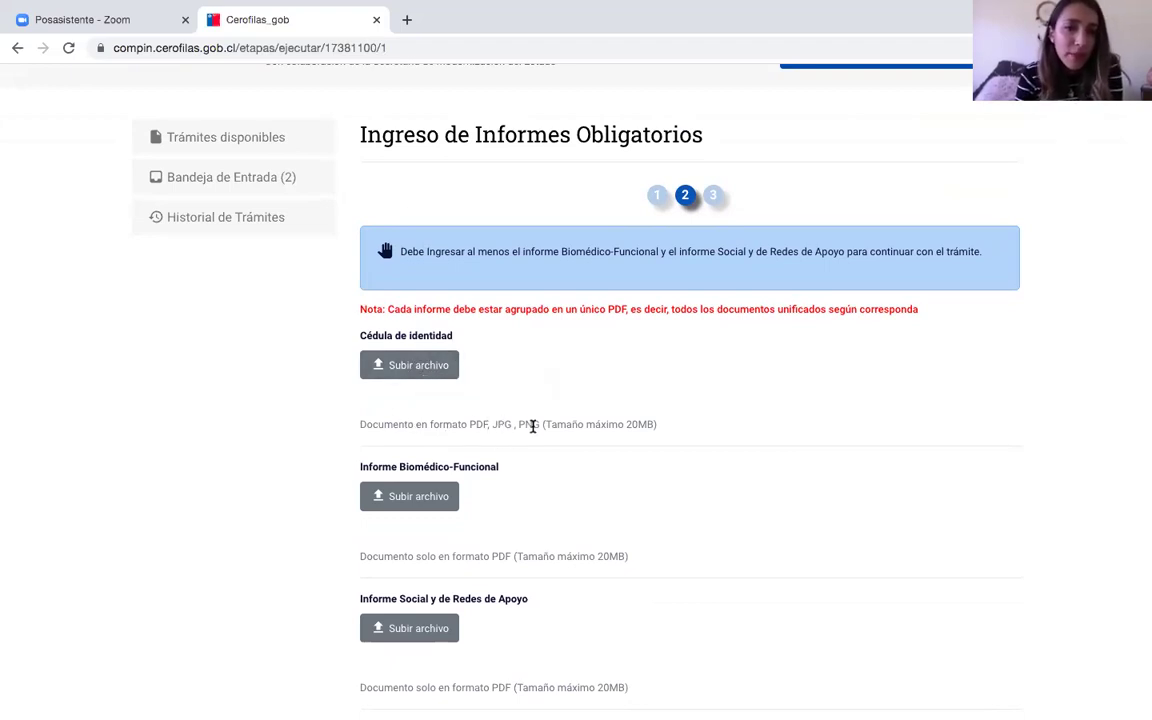
click(421, 369)
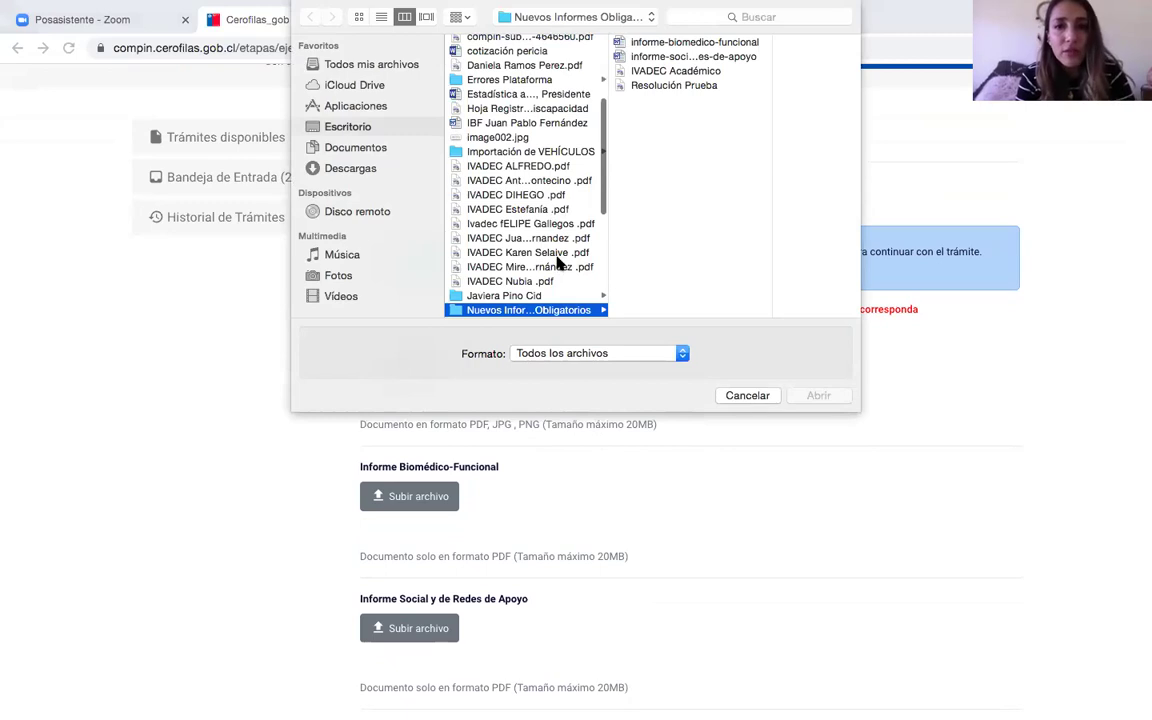
drag(601, 199, 590, 313)
drag(608, 188, 608, 110)
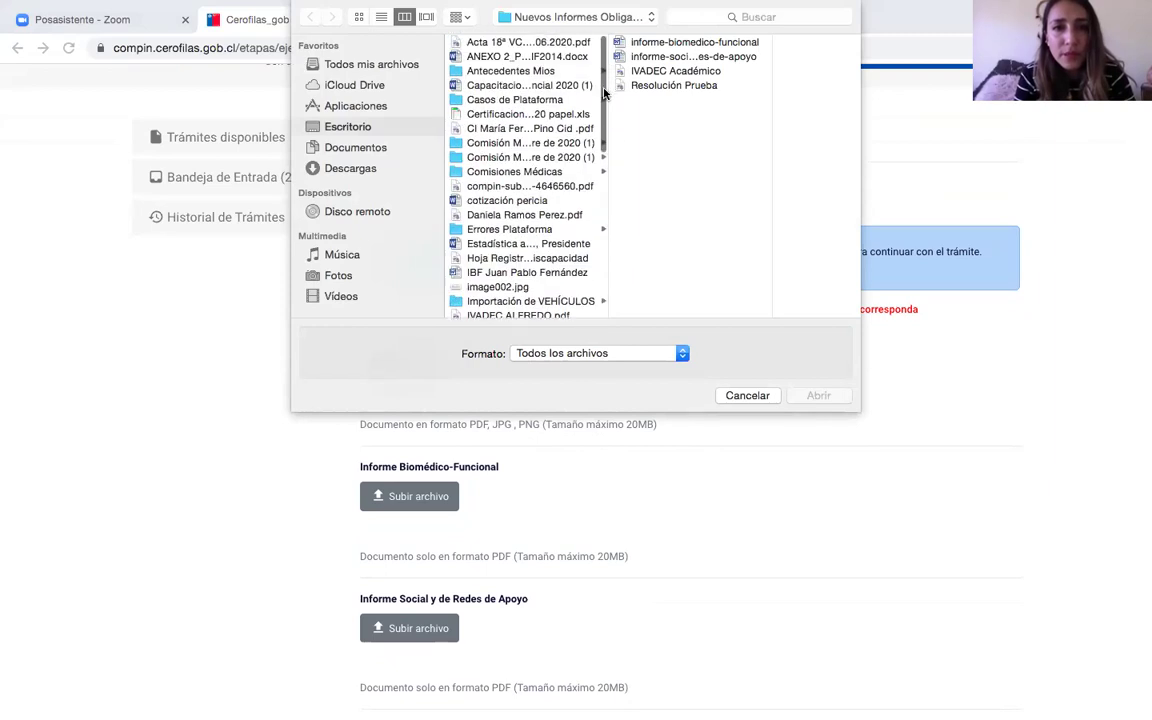
scroll(600, 125, down, 2)
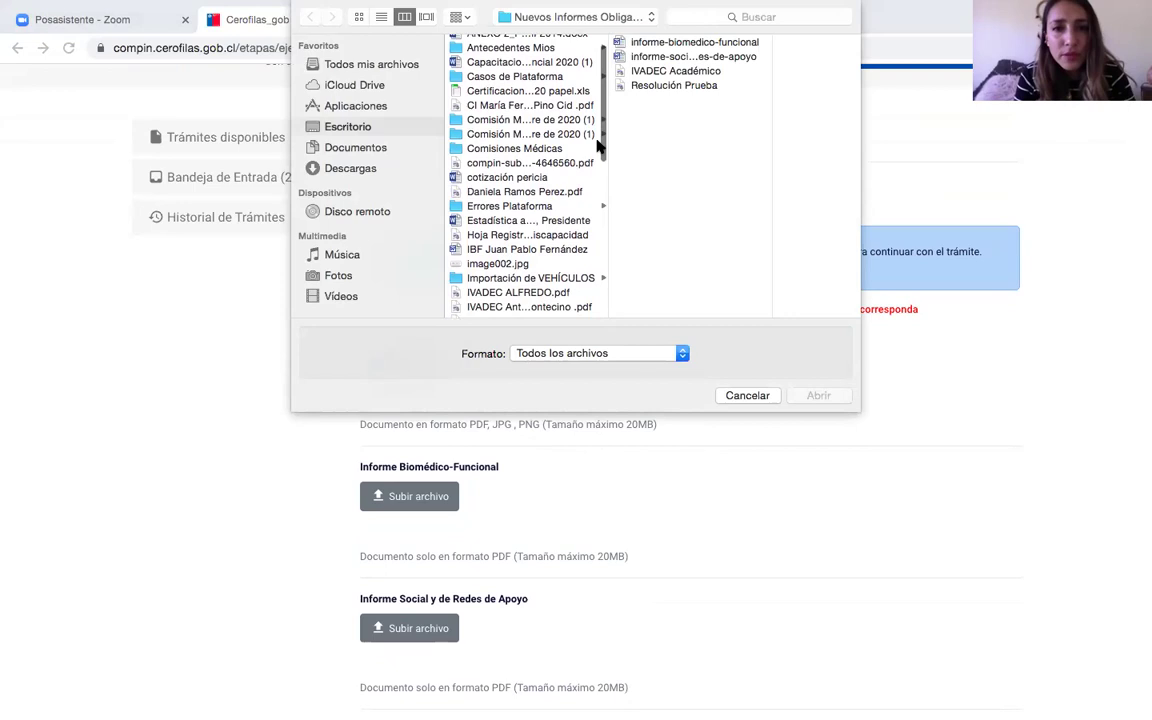
drag(600, 147, 597, 292)
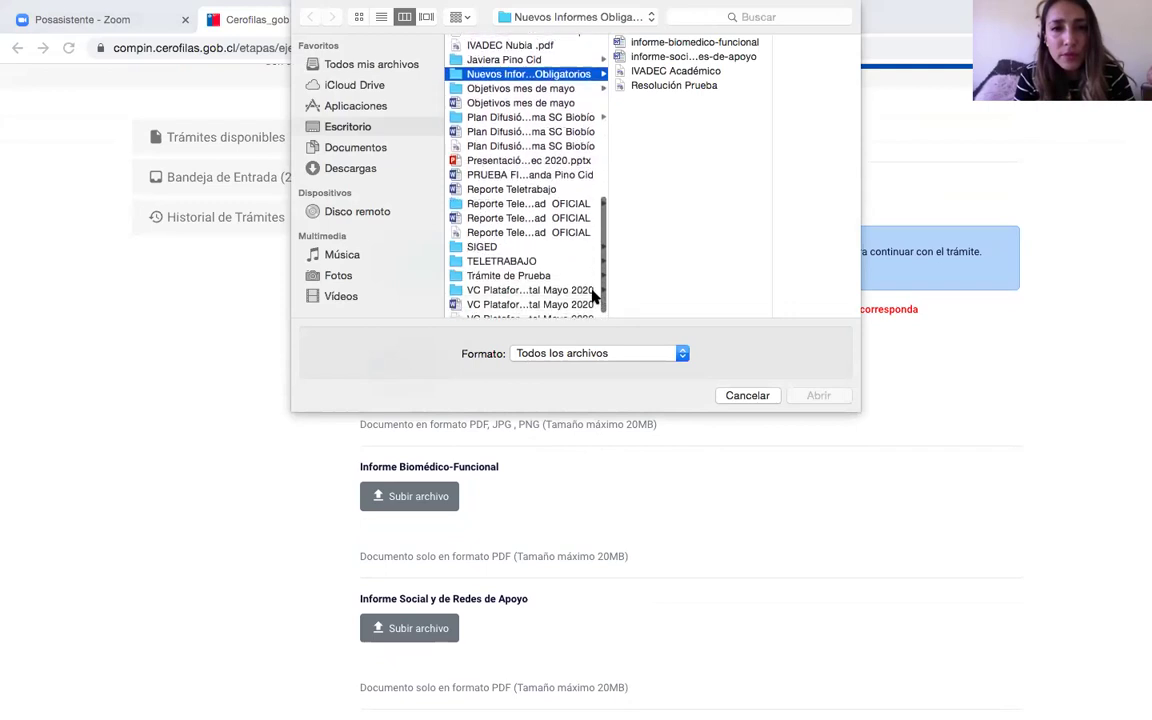
click(547, 279)
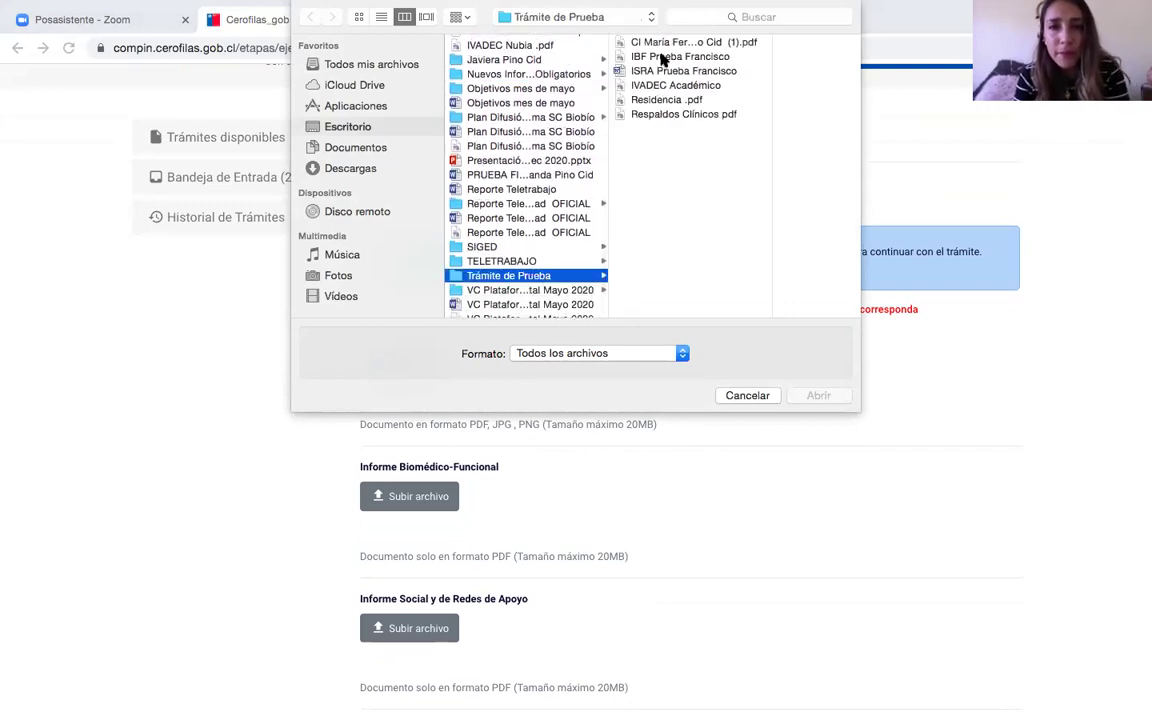
click(665, 43)
click(818, 395)
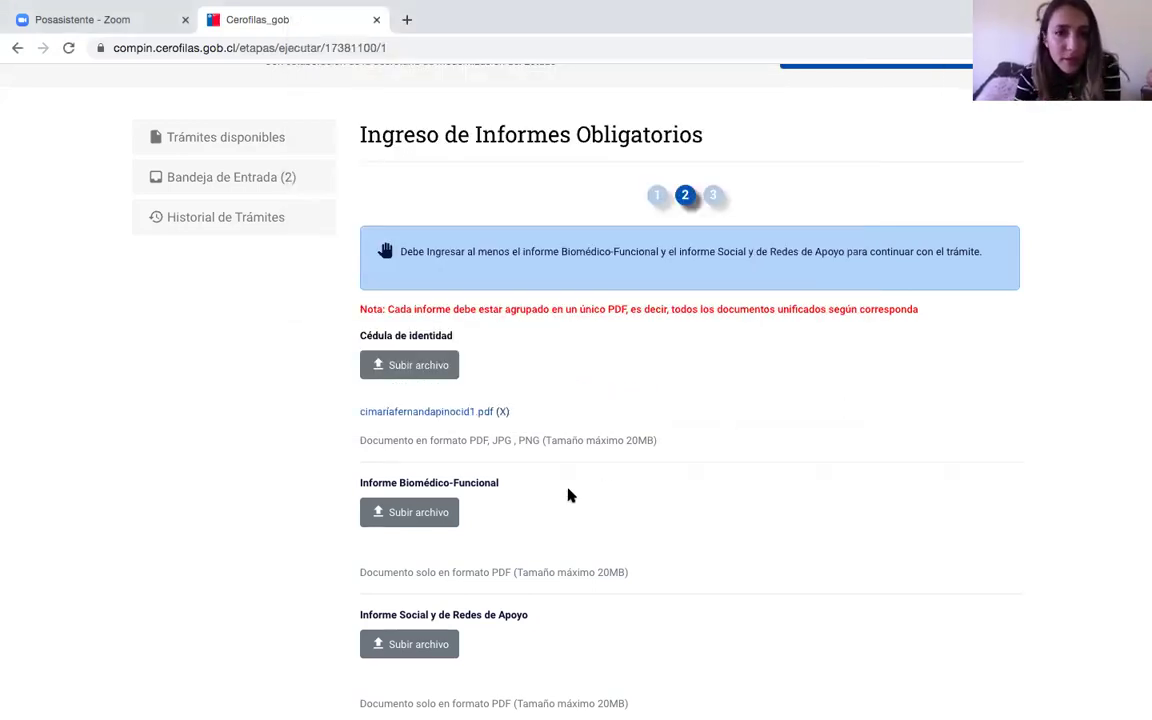
scroll(568, 494, down, 2)
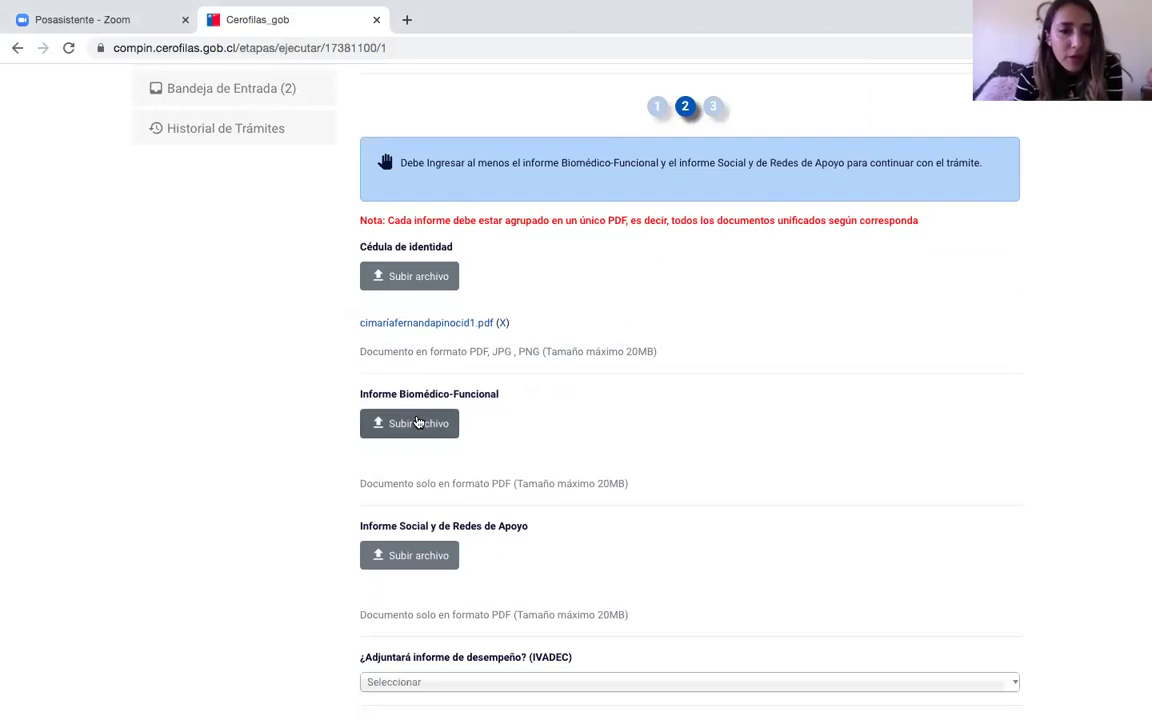
Upload the IBF PDF as the Informe Biomédico-Funcional.
click(418, 423)
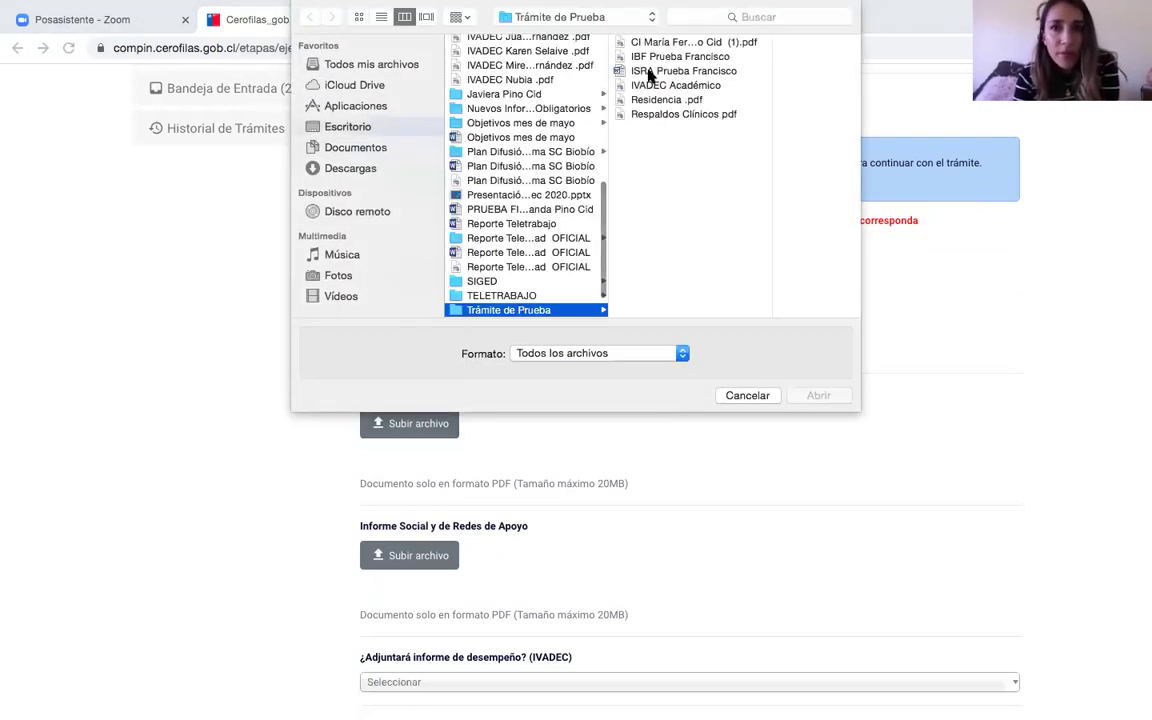
click(605, 57)
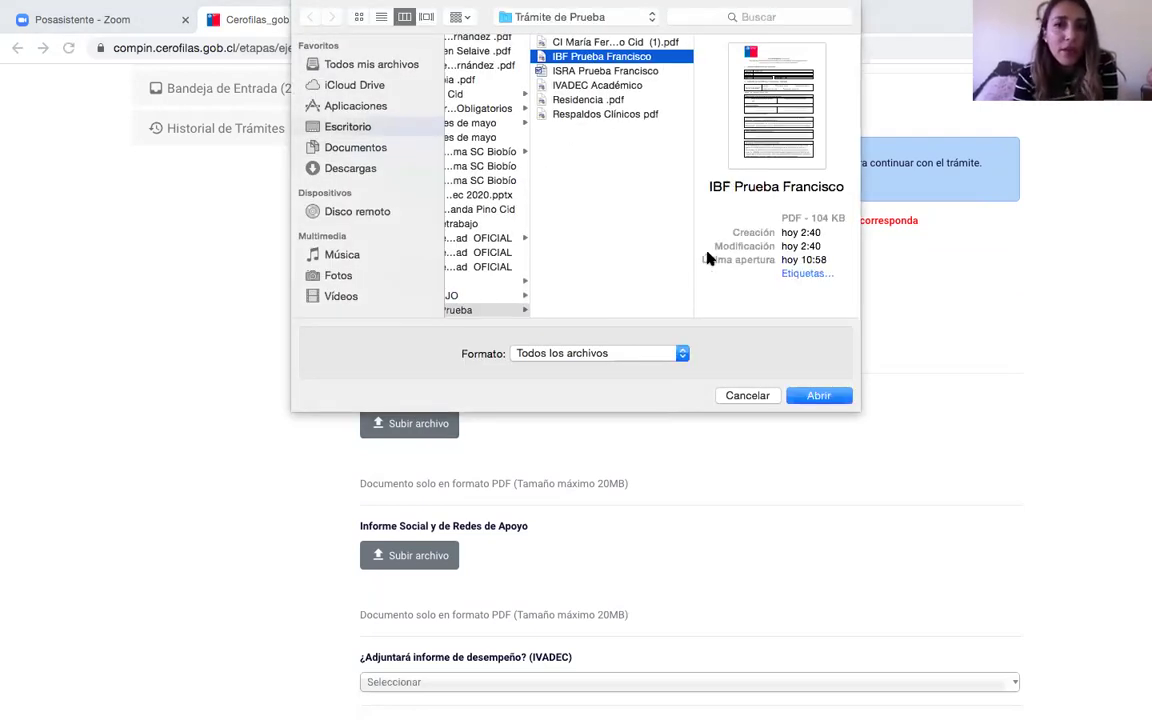
click(815, 396)
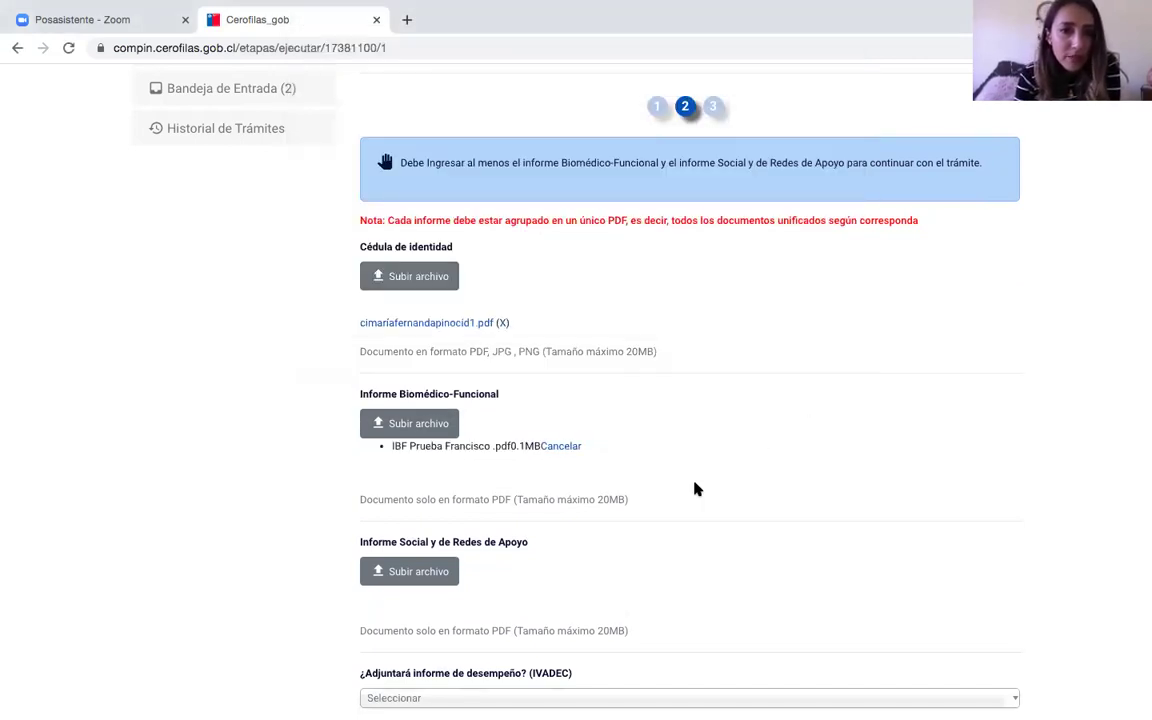
scroll(697, 489, down, 3)
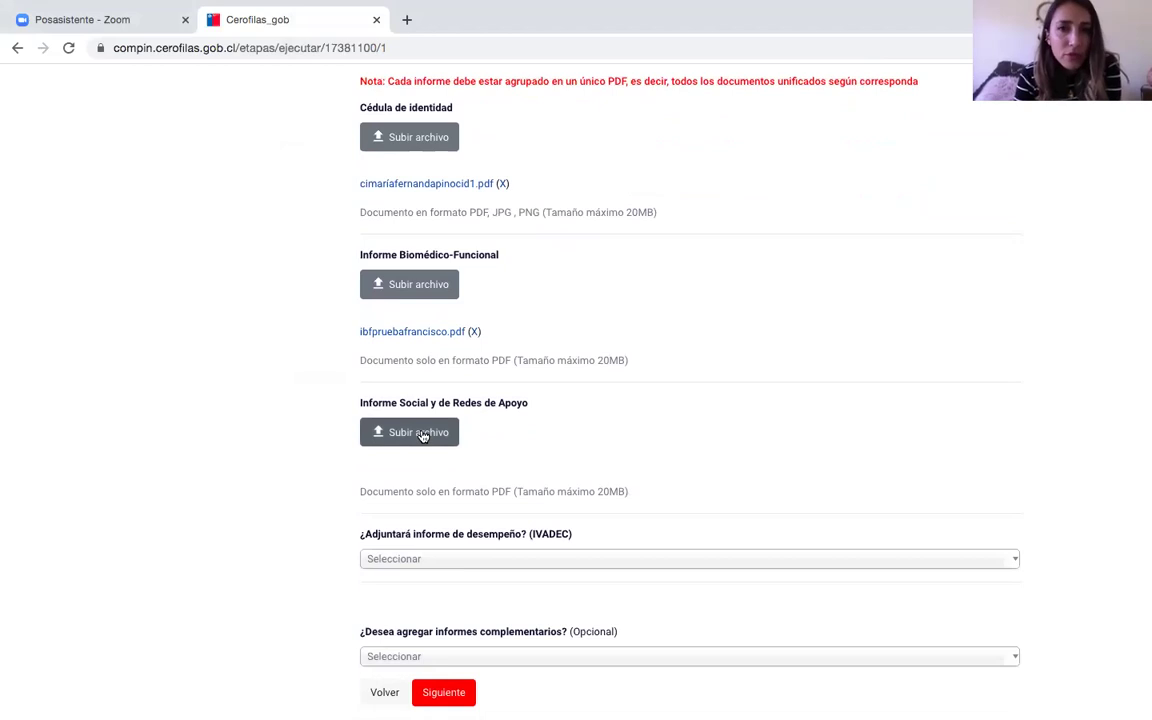
Upload a PDF for Informe Social y de Redes de Apoyo and scroll to the IVADEC question.
click(422, 435)
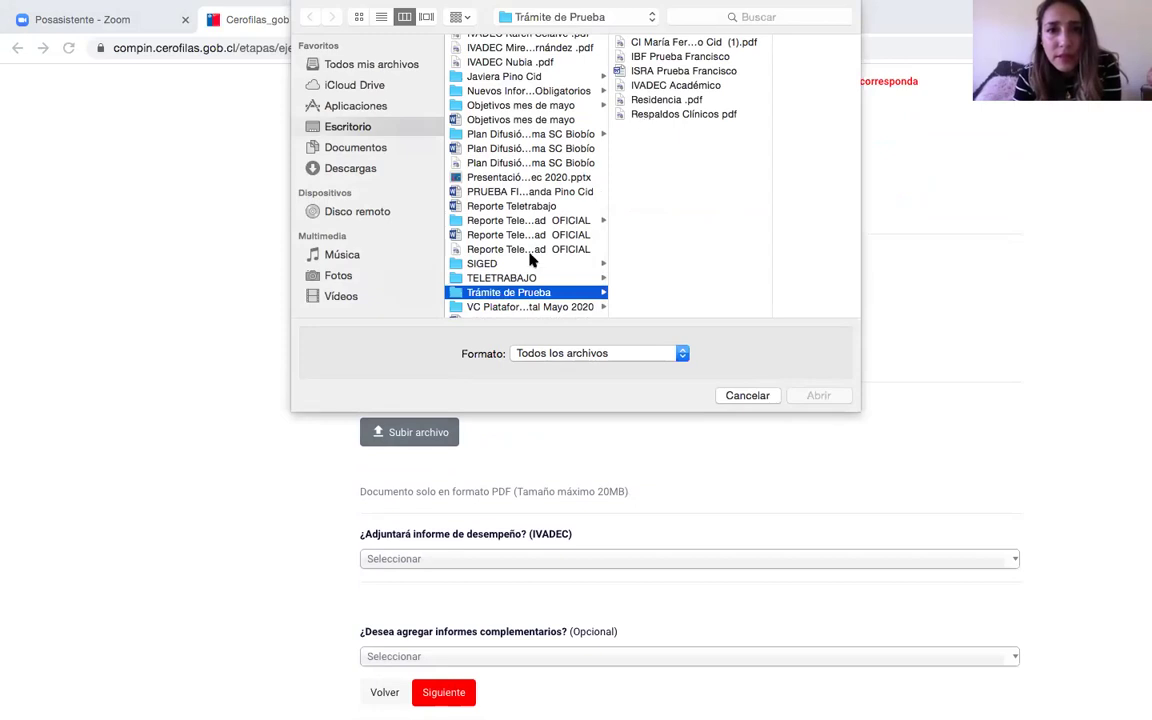
click(610, 56)
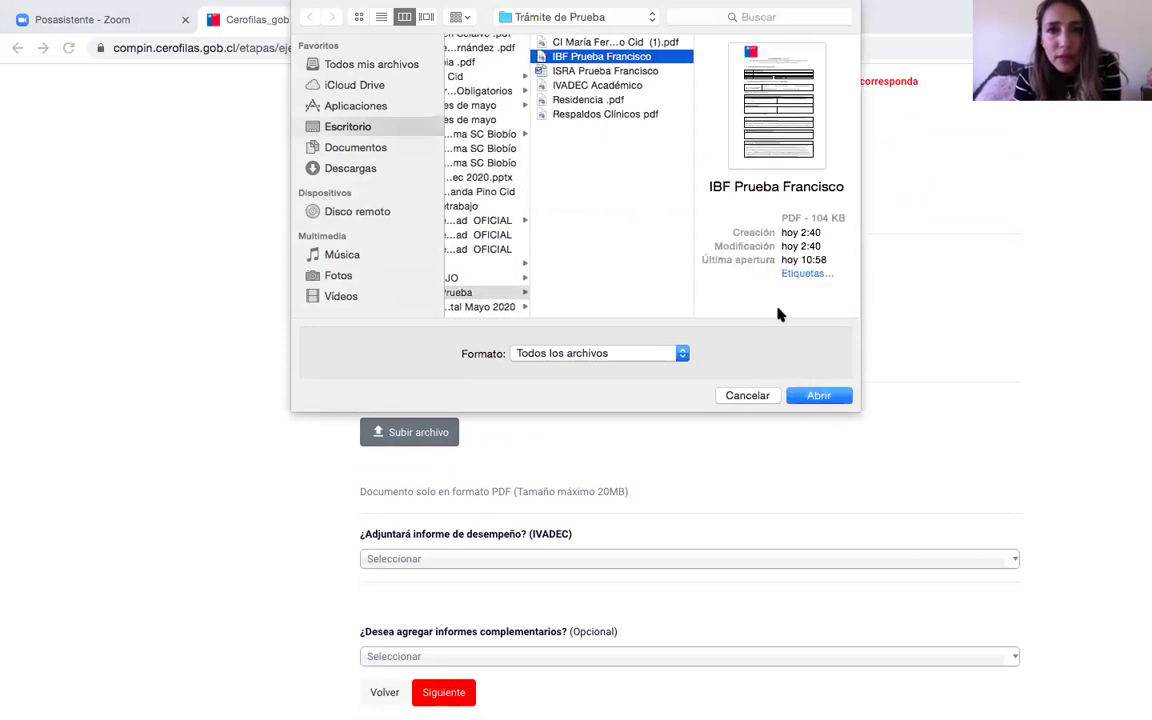
click(812, 392)
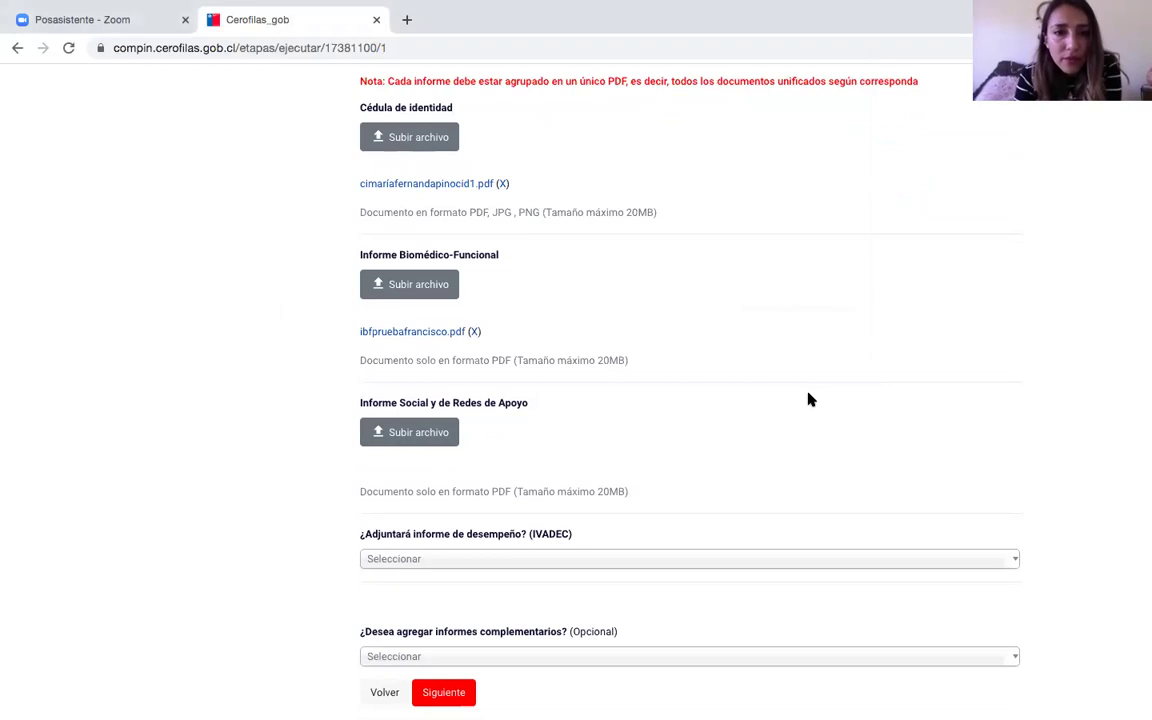
scroll(717, 445, down, 5)
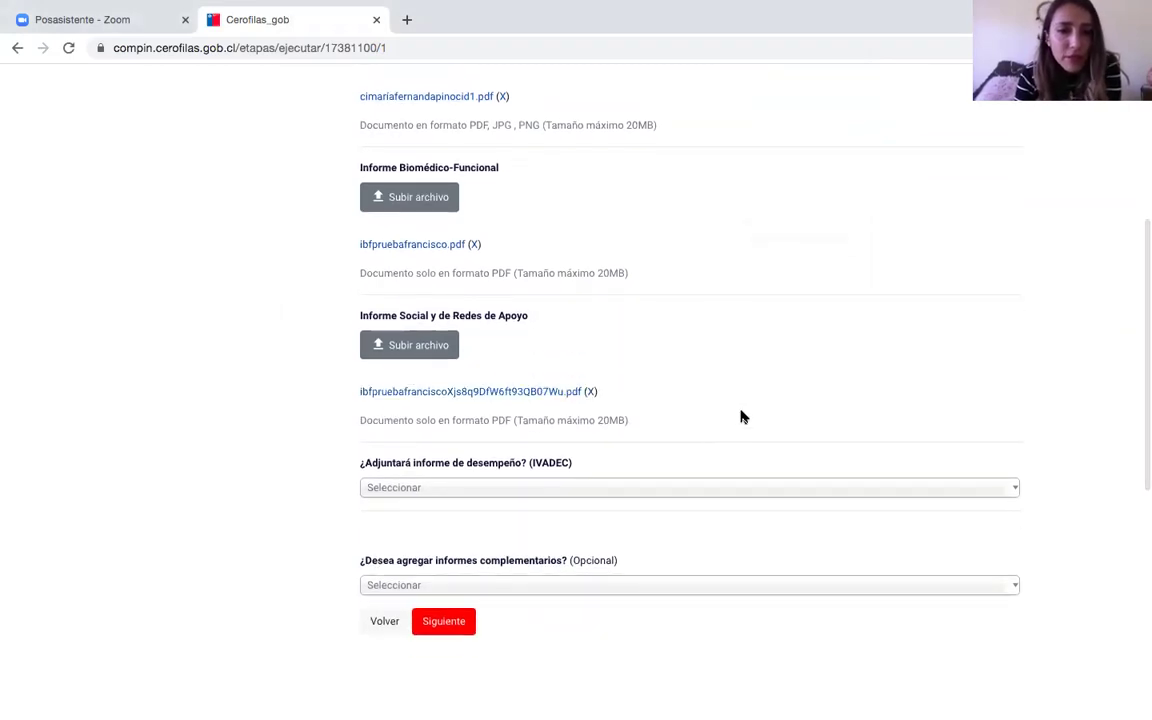
scroll(743, 416, down, 1)
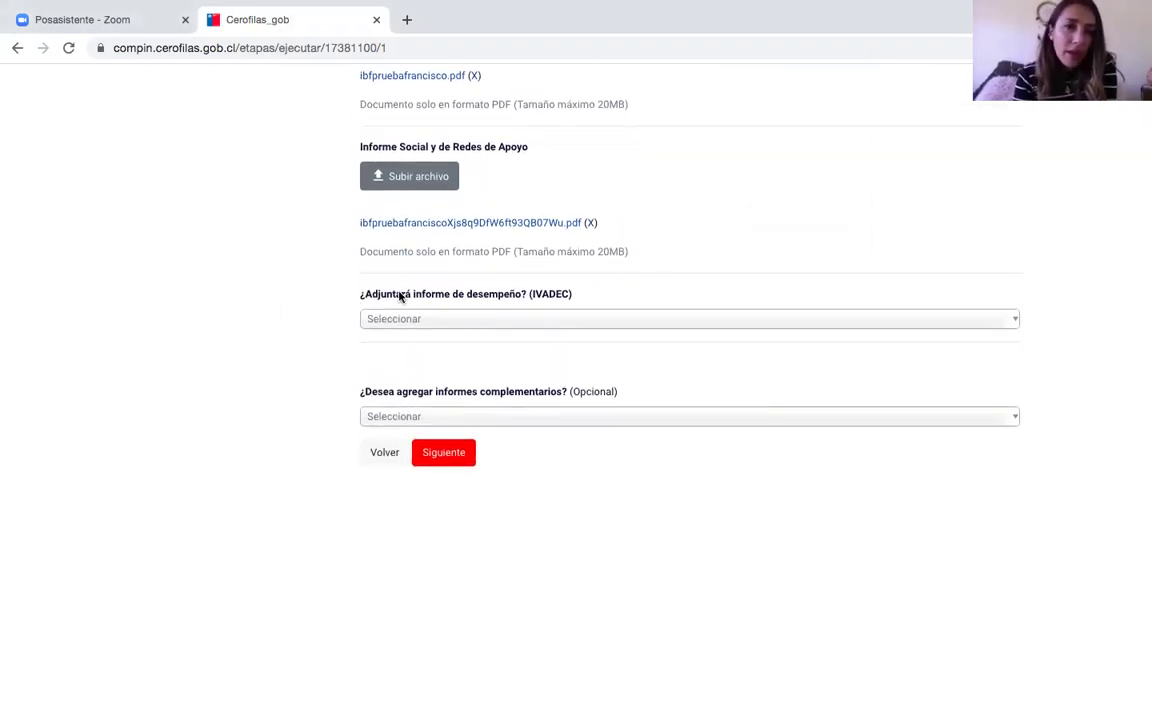
Answer 'Sí adjuntaré' for IVADEC and upload ivadecacadémico.pdf as the Informe de desempeño.
click(569, 322)
click(395, 406)
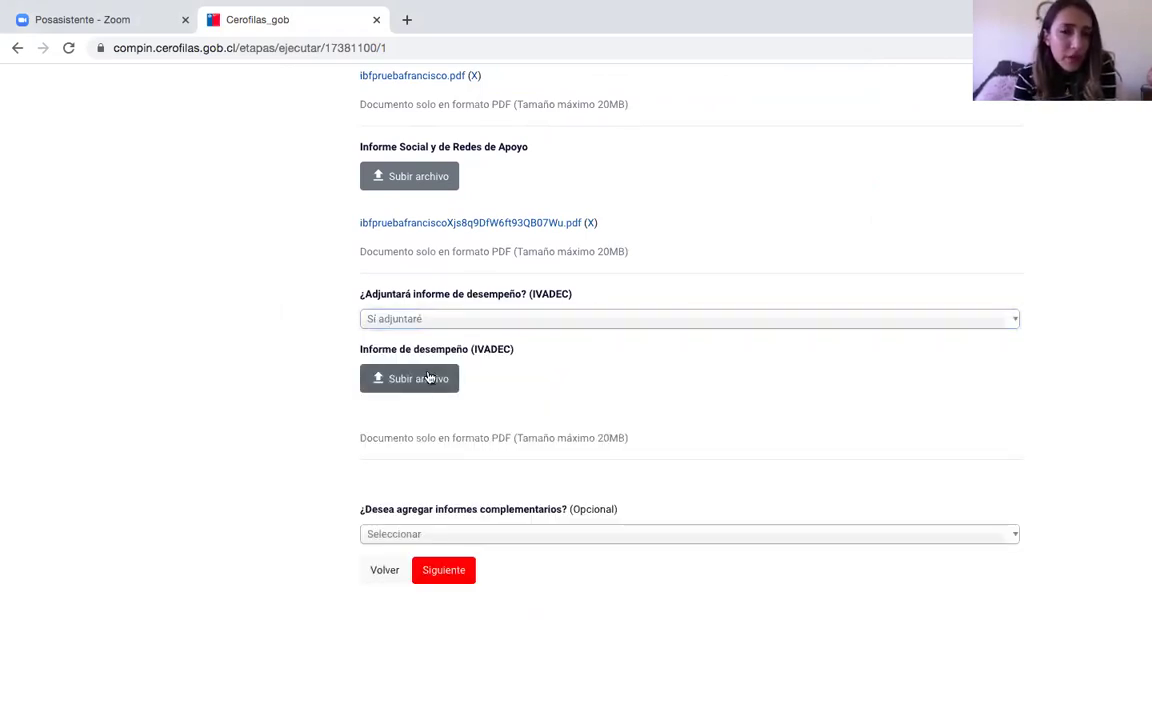
click(428, 377)
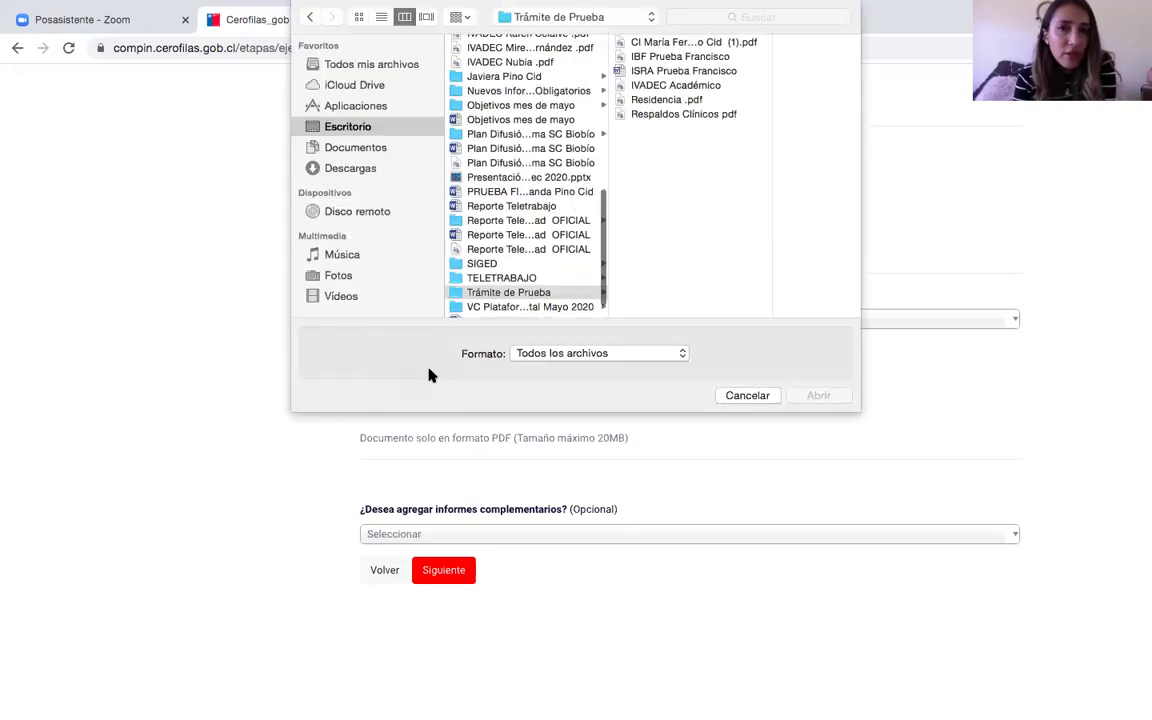
click(674, 87)
click(818, 397)
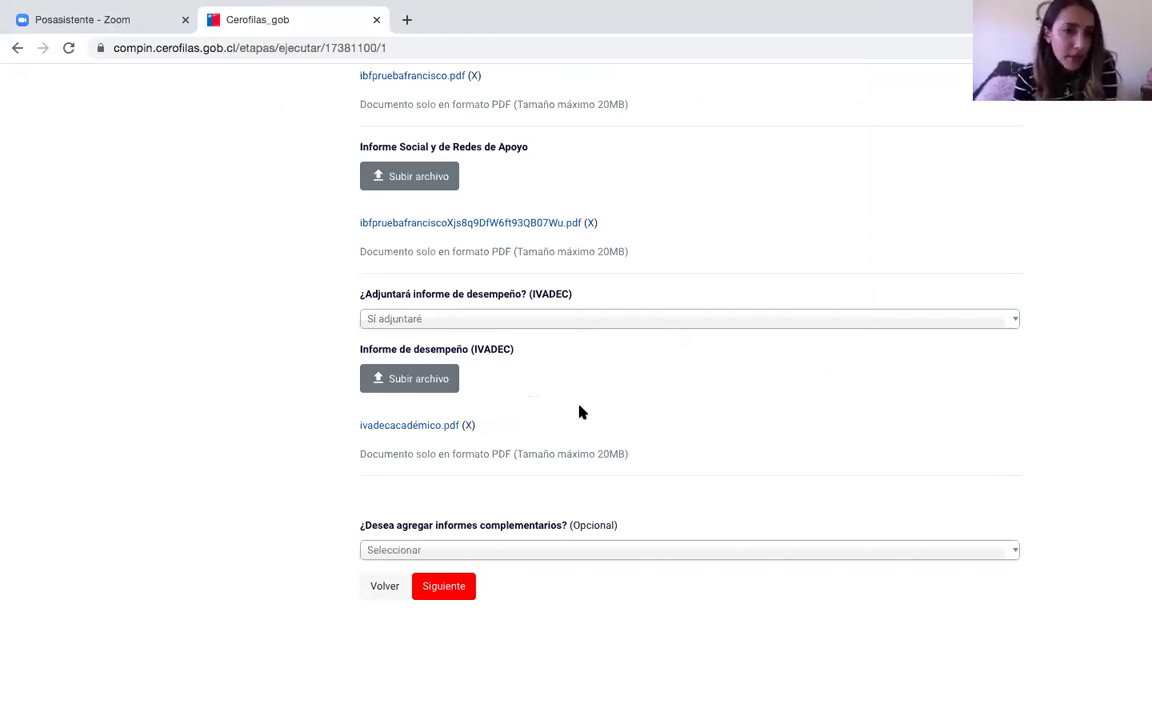
scroll(599, 429, down, 2)
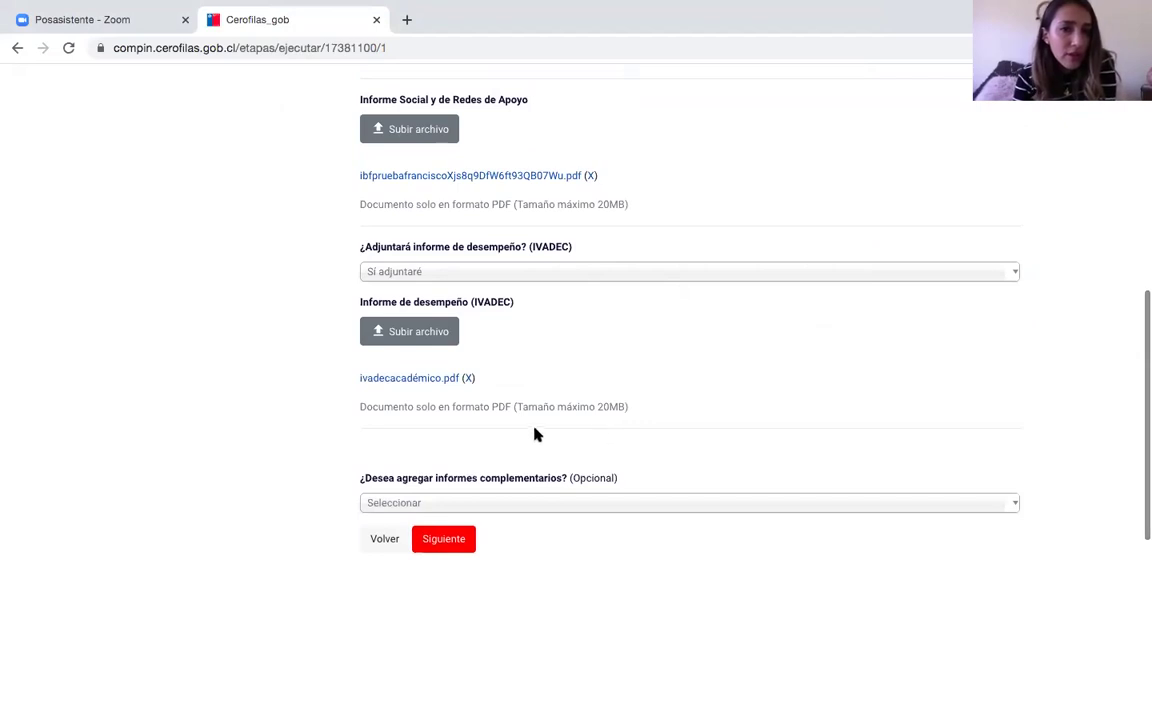
scroll(532, 435, down, 1)
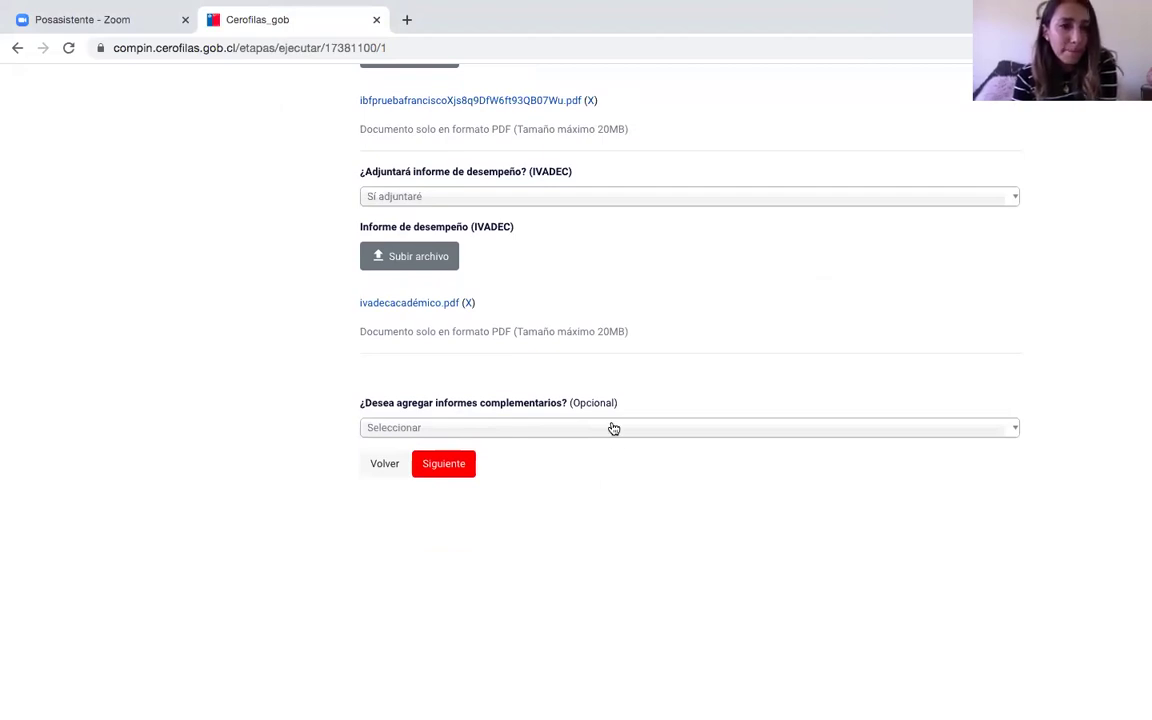
Review the uploaded reports and list the 1, 2 or 3 Documentos complementary-report choices.
scroll(617, 475, down, 2)
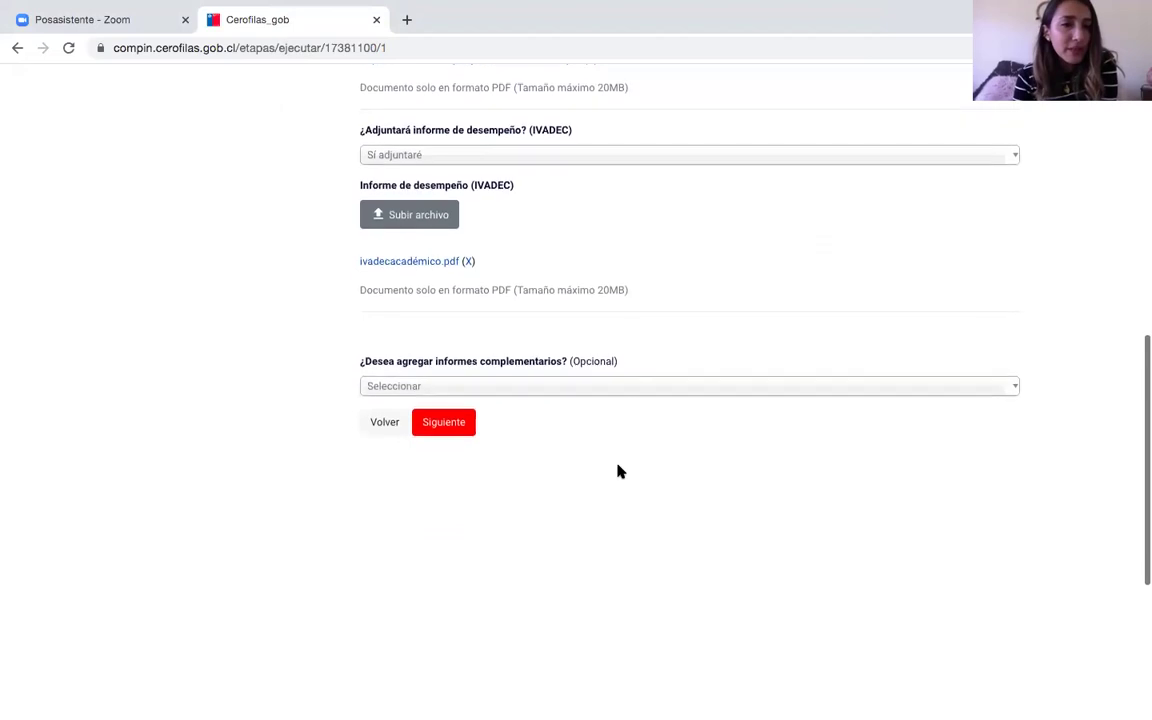
scroll(624, 447, up, 10)
scroll(622, 454, down, 1)
scroll(622, 454, down, 5)
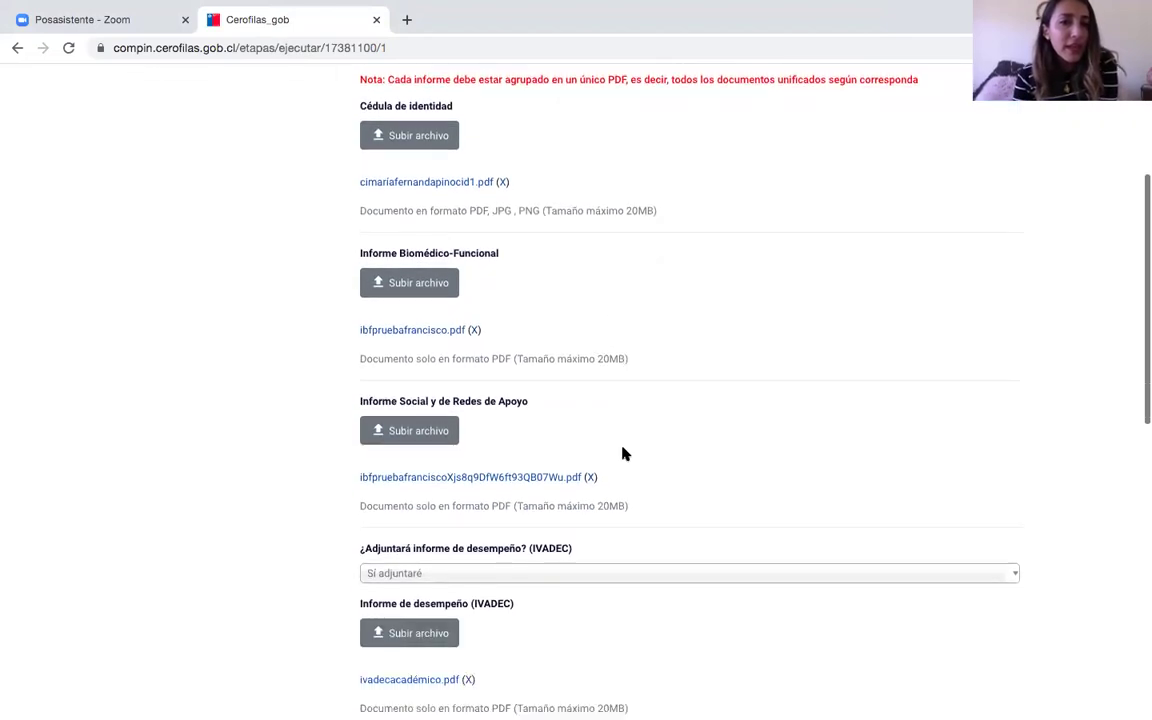
scroll(622, 454, down, 4)
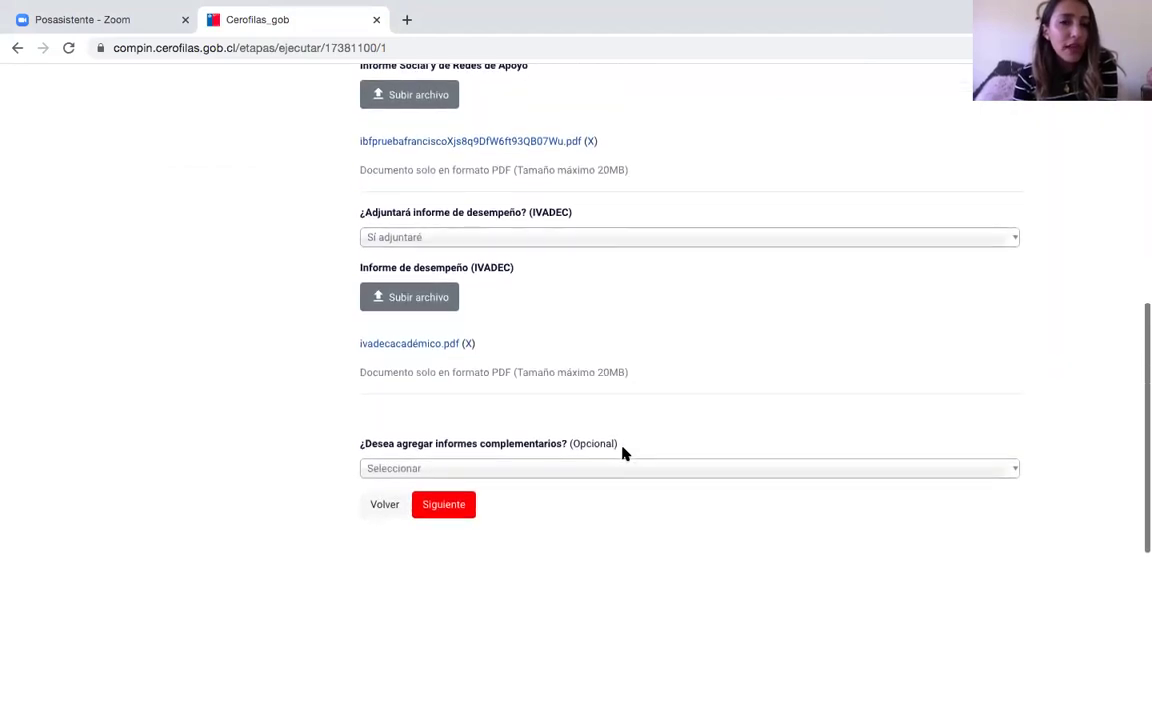
scroll(622, 455, down, 1)
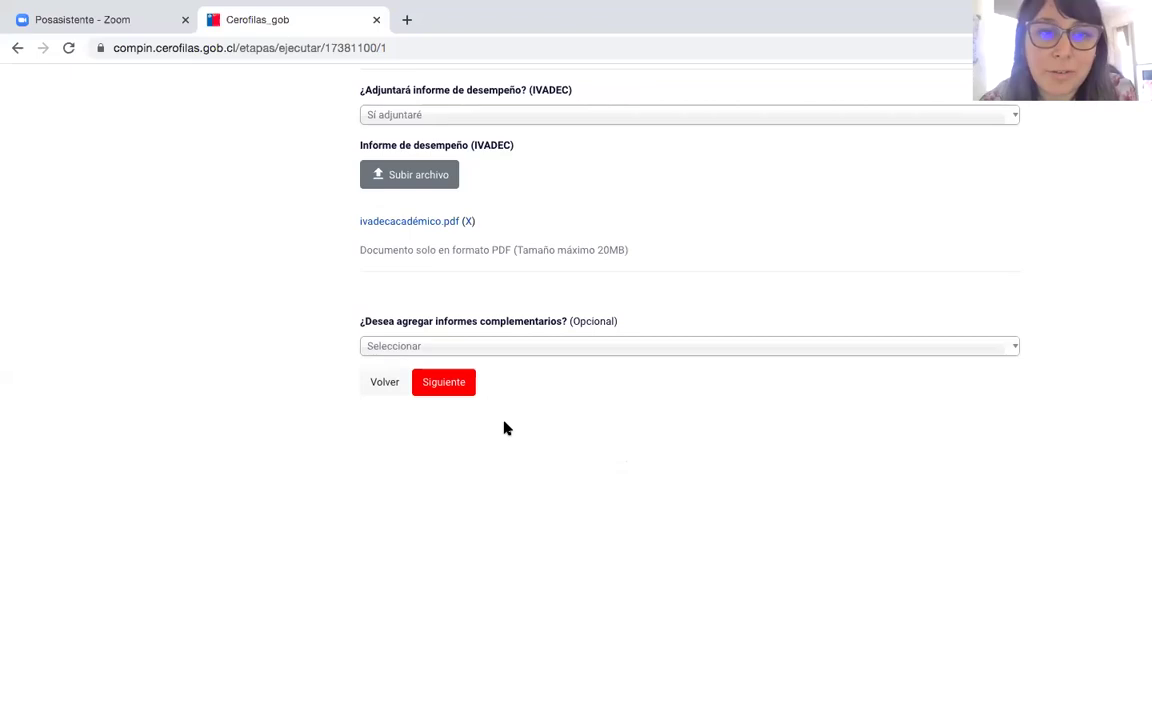
click(472, 347)
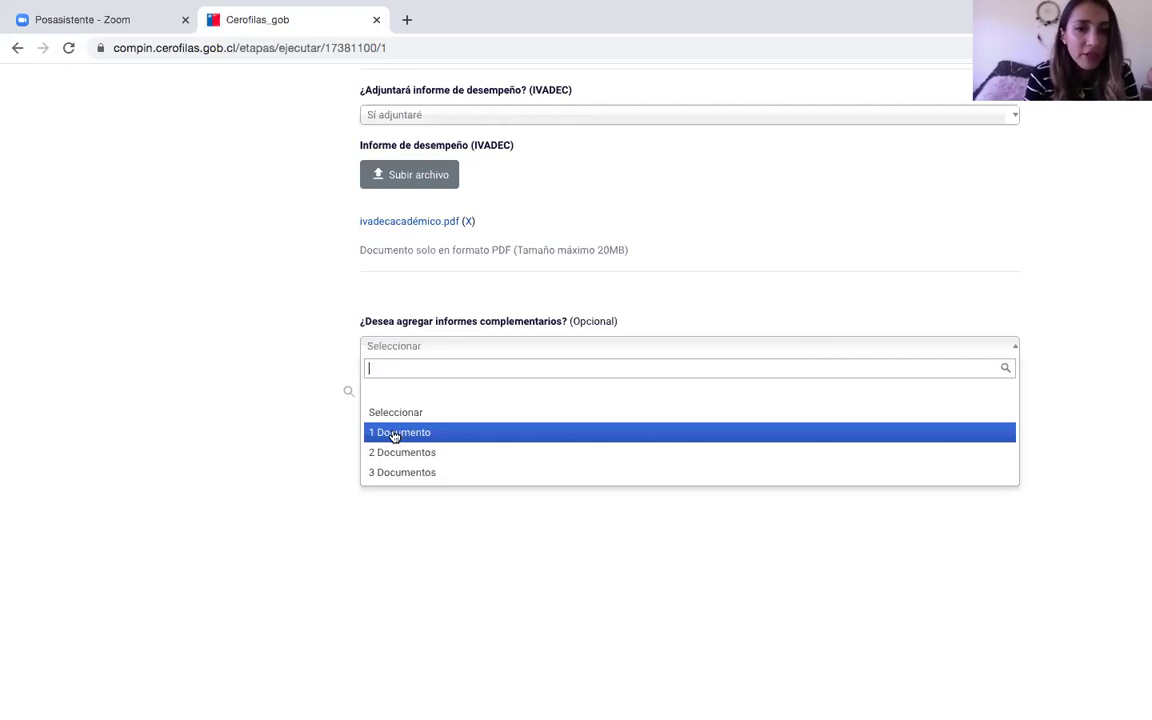
Choose 2 Documentos and upload the Respaldos Clínicos PDF as the first complementary report.
click(386, 452)
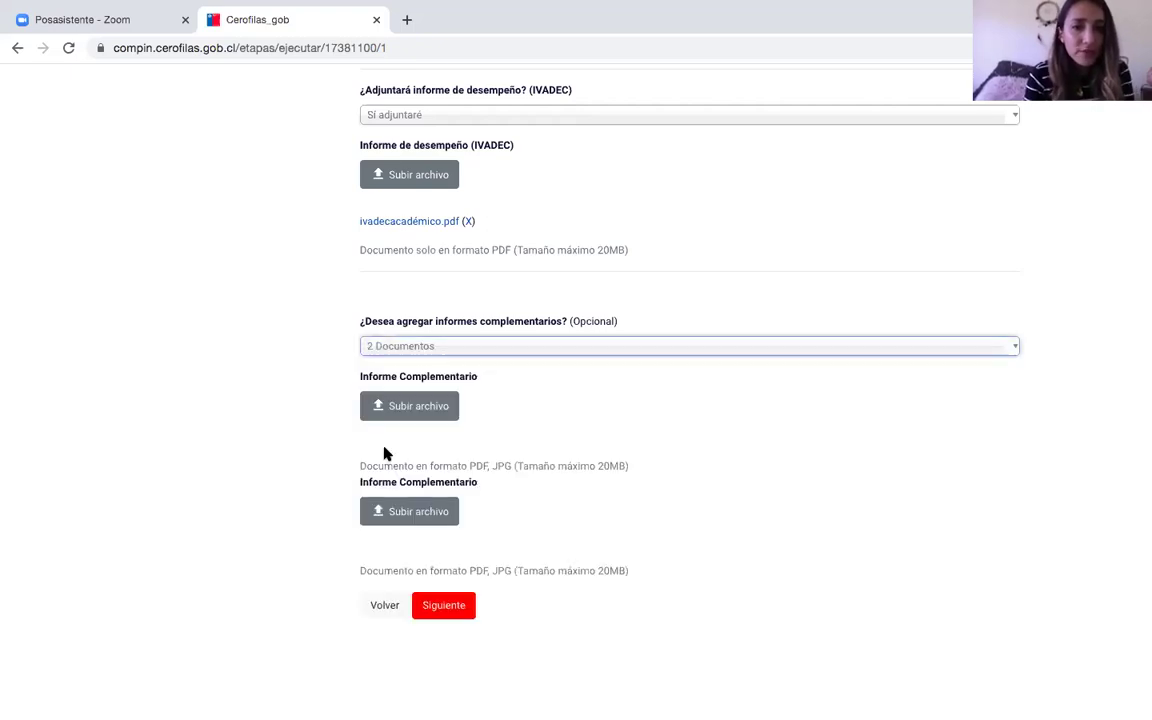
click(420, 407)
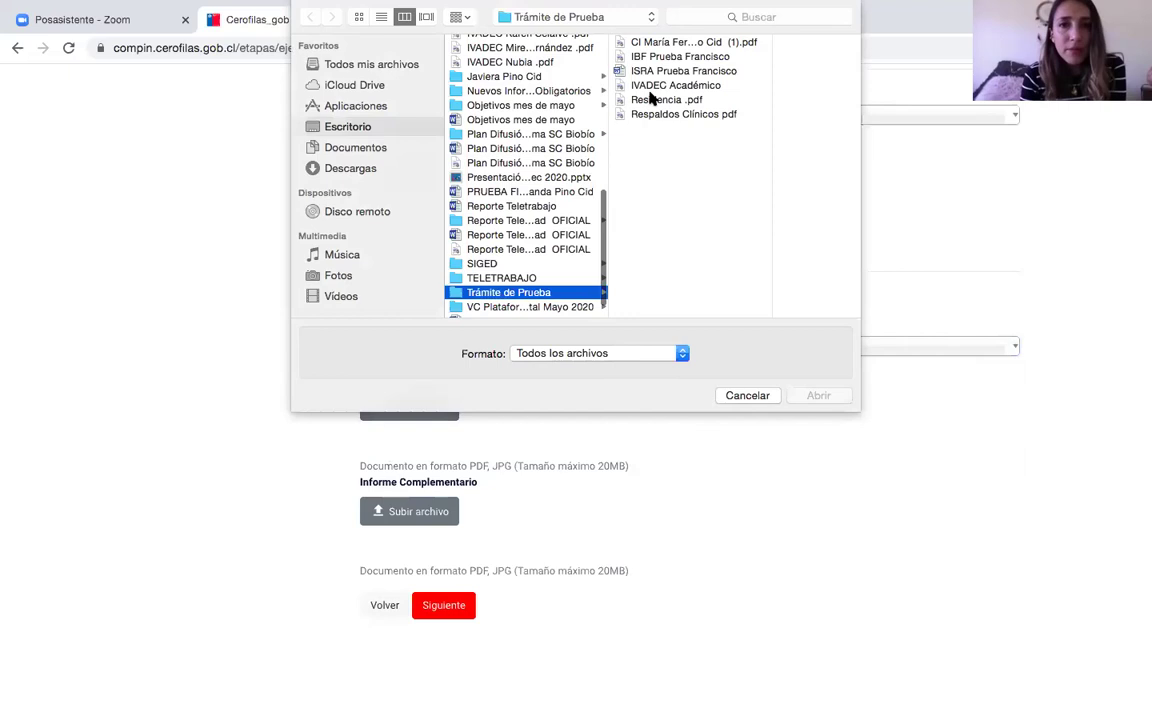
click(656, 115)
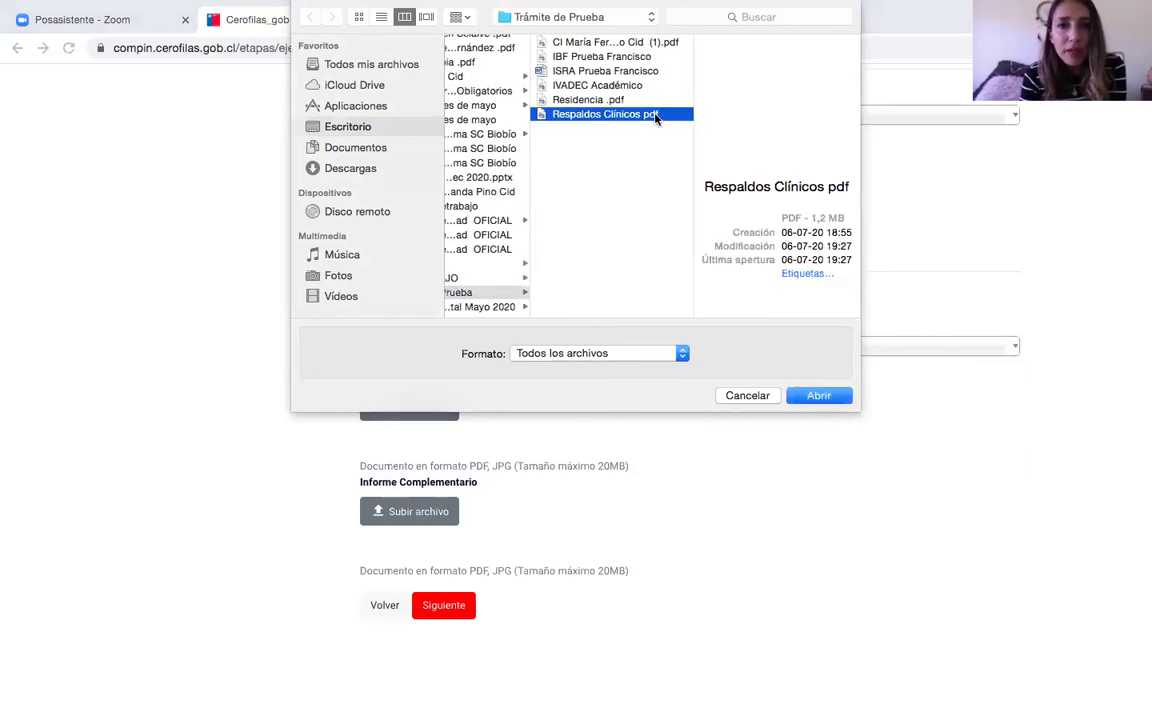
click(812, 398)
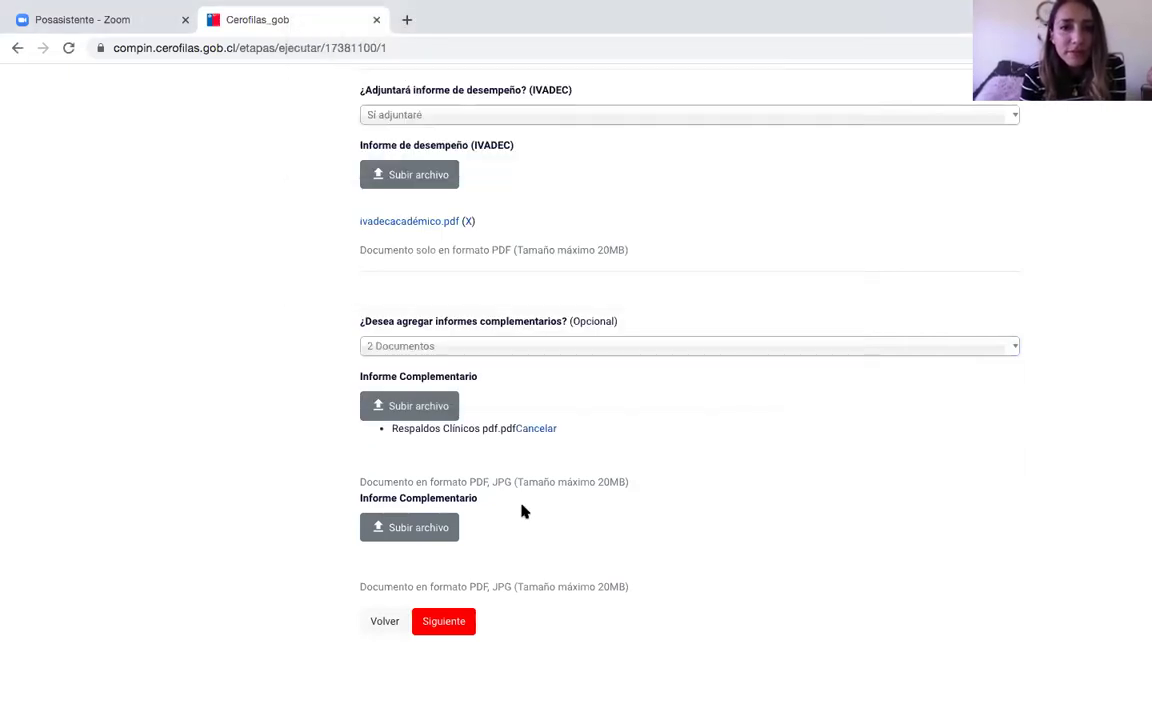
Upload Residencia .pdf as the second complementary report and send the form with Siguiente.
click(411, 533)
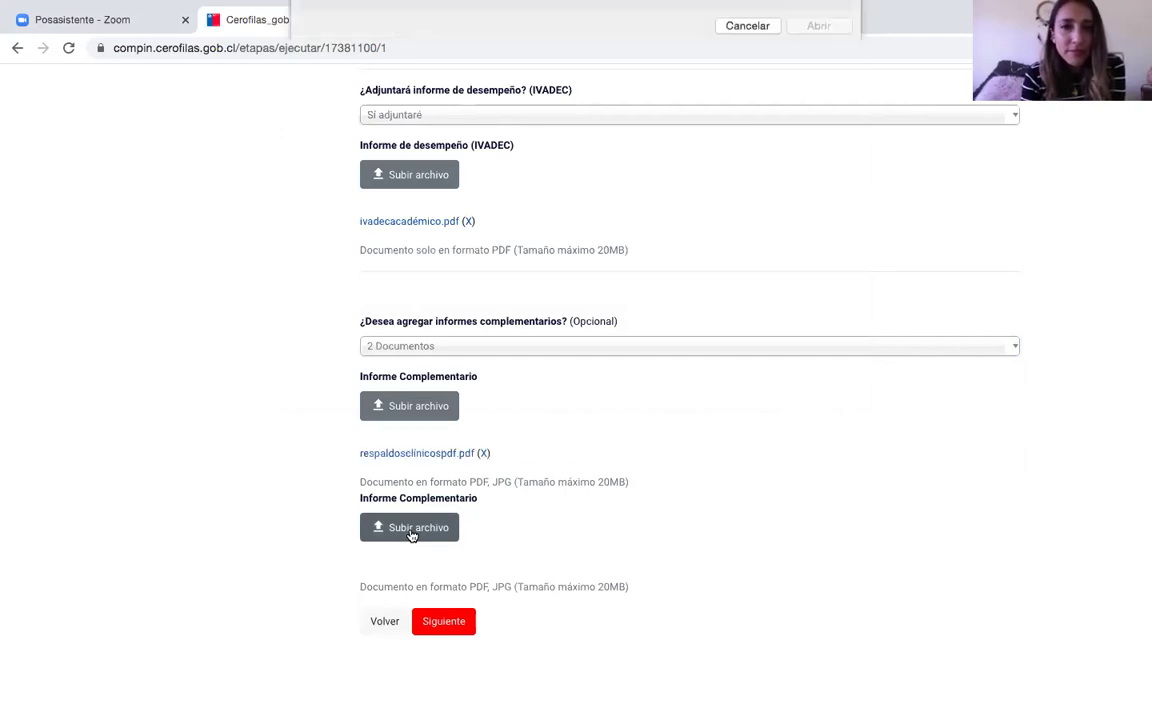
click(658, 100)
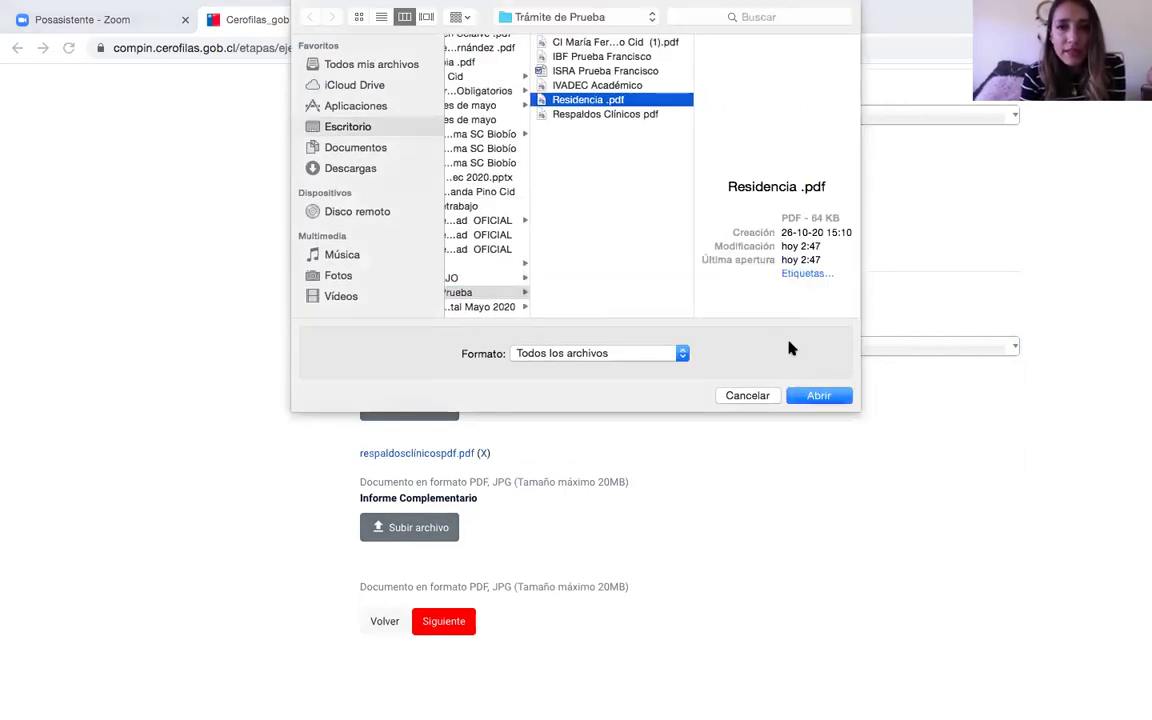
click(815, 397)
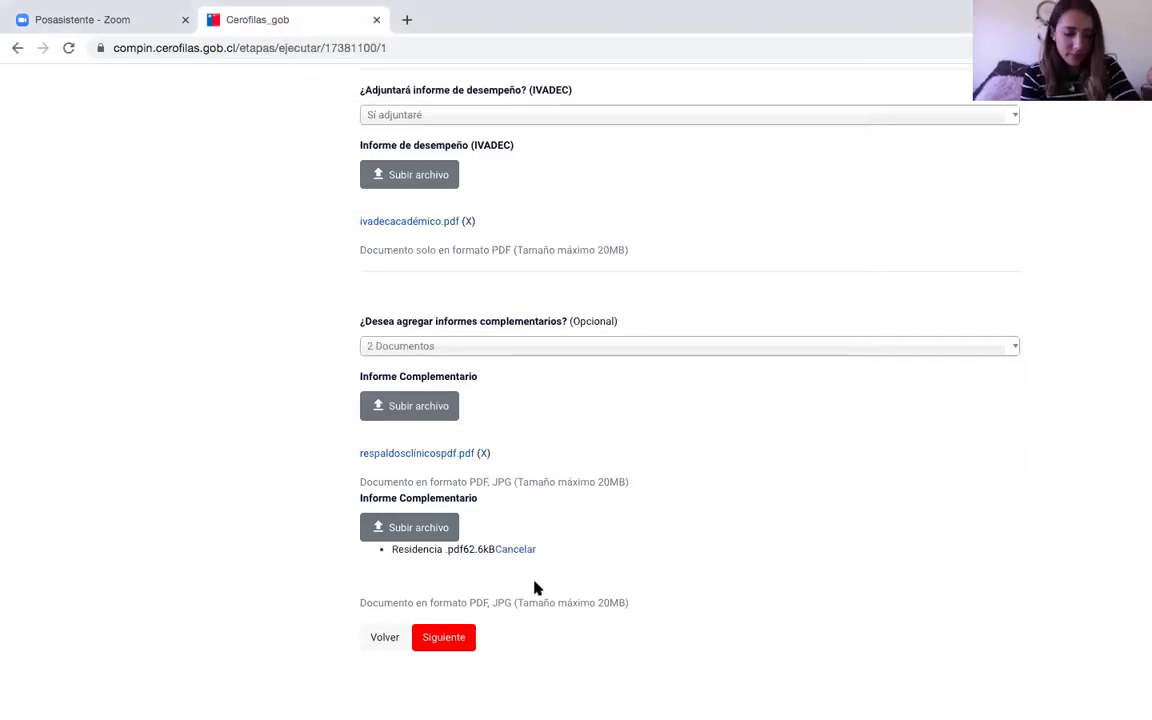
click(455, 636)
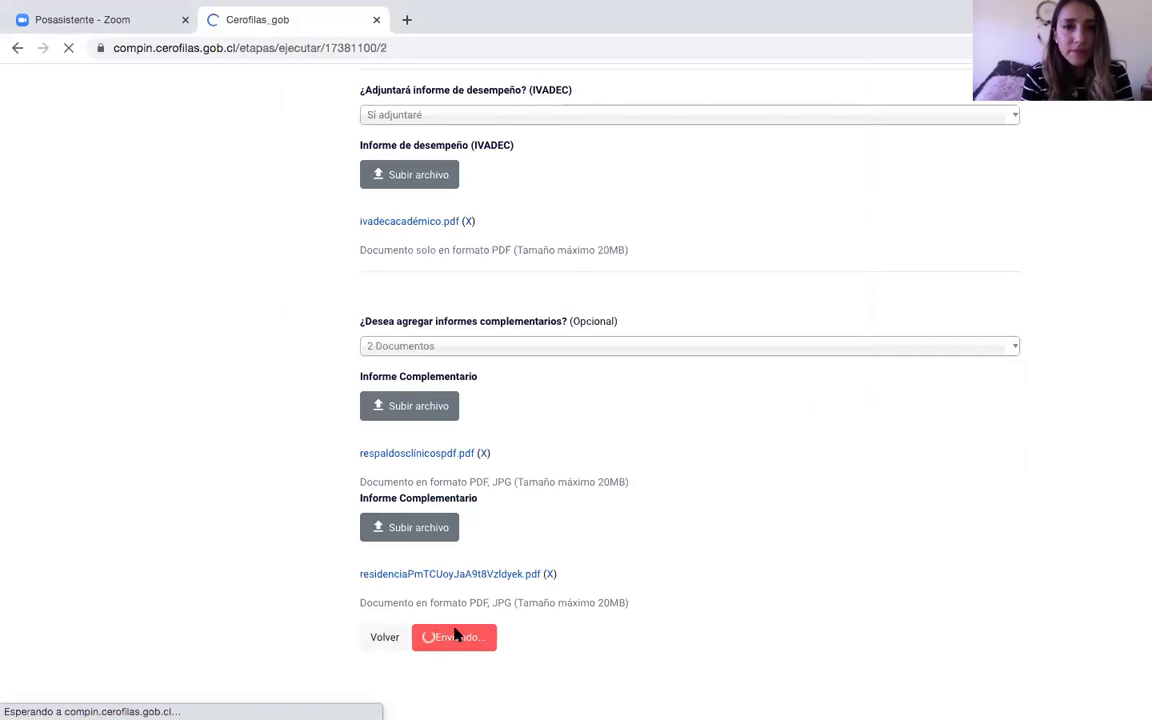
Scroll through the summary's applicant, representative details and report PDF links down to Siguiente.
scroll(609, 497, down, 7)
scroll(609, 497, up, 2)
scroll(609, 497, down, 2)
scroll(609, 497, down, 3)
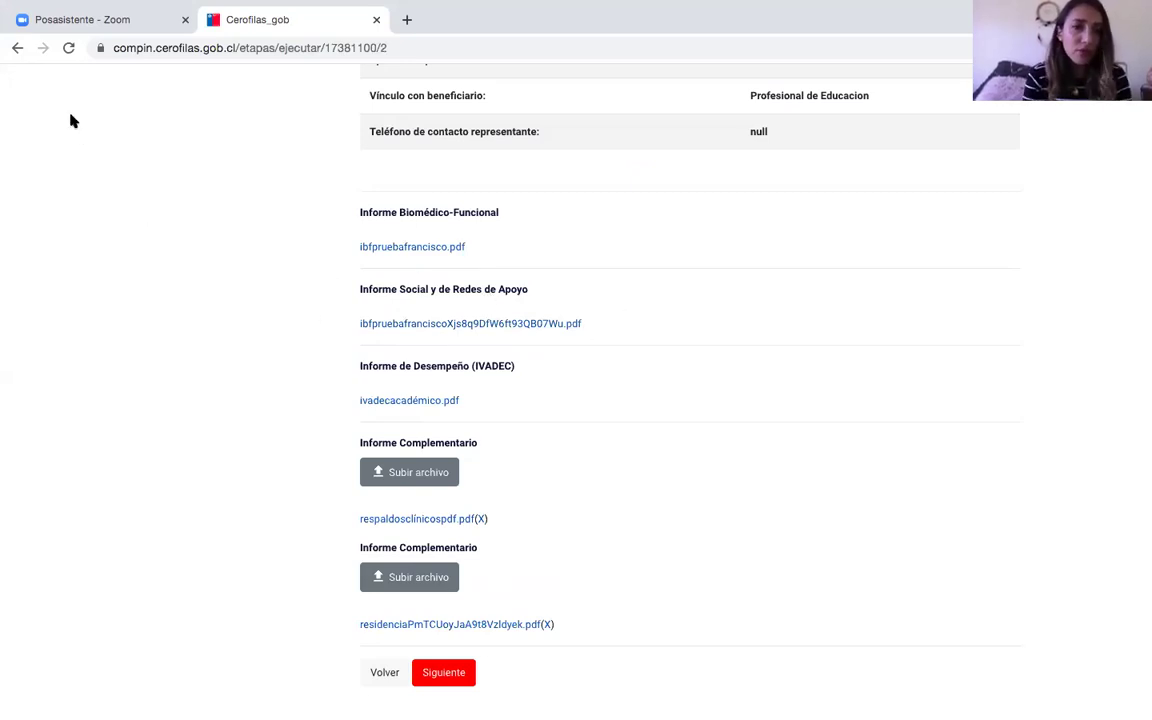
scroll(415, 423, down, 2)
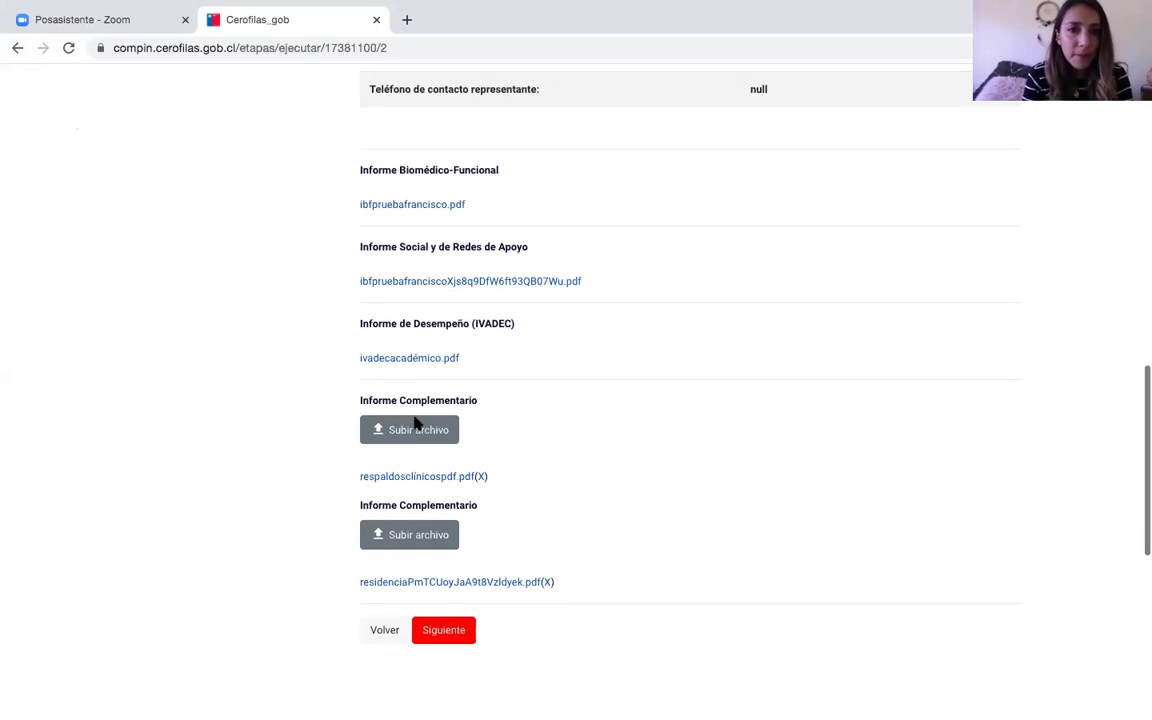
scroll(415, 423, up, 10)
scroll(417, 422, up, 2)
scroll(412, 420, down, 1)
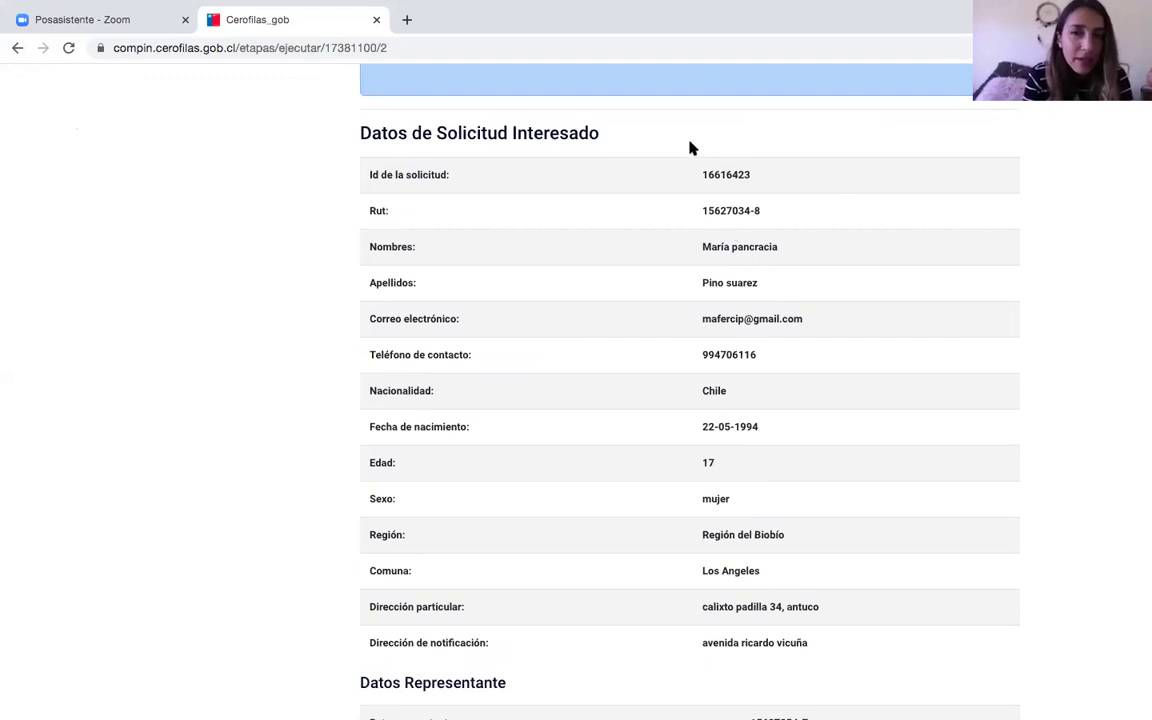
scroll(630, 200, down, 2)
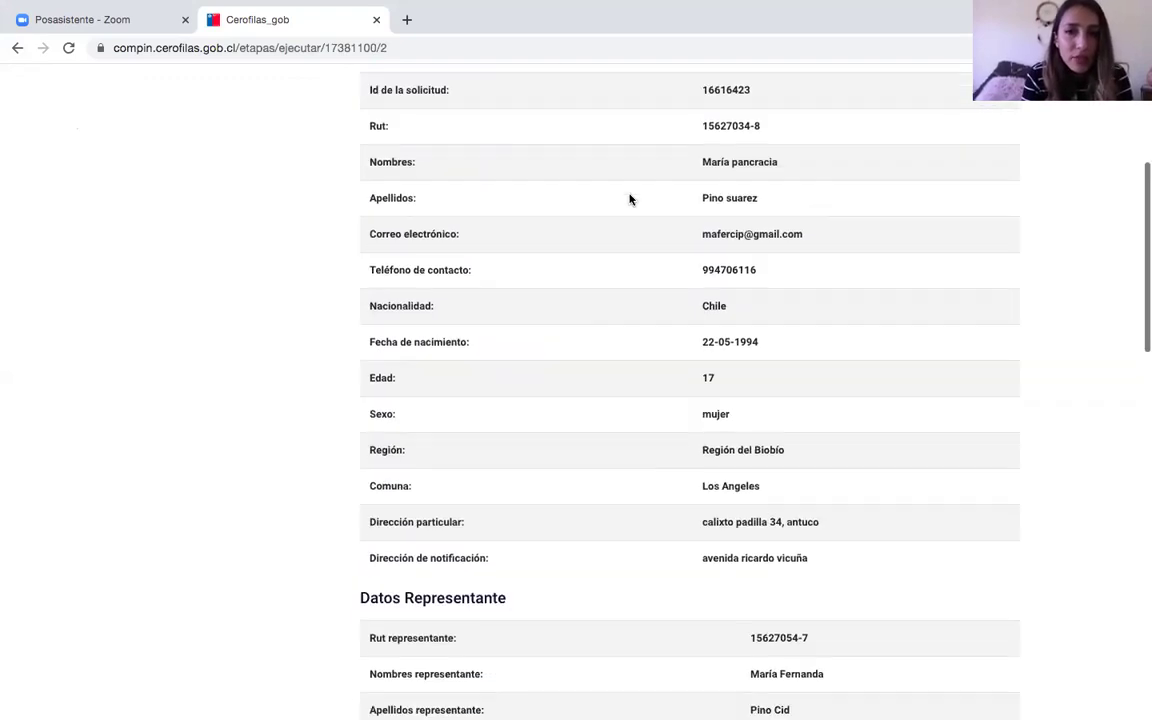
scroll(666, 422, down, 3)
scroll(668, 422, down, 2)
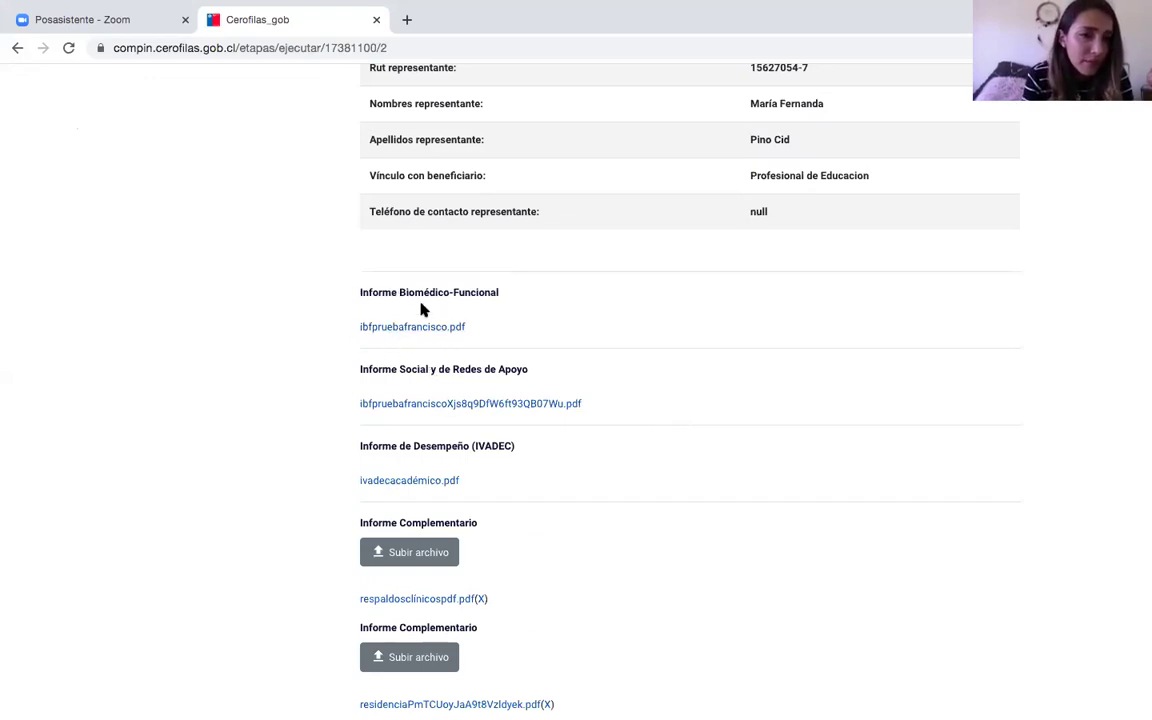
scroll(422, 310, down, 1)
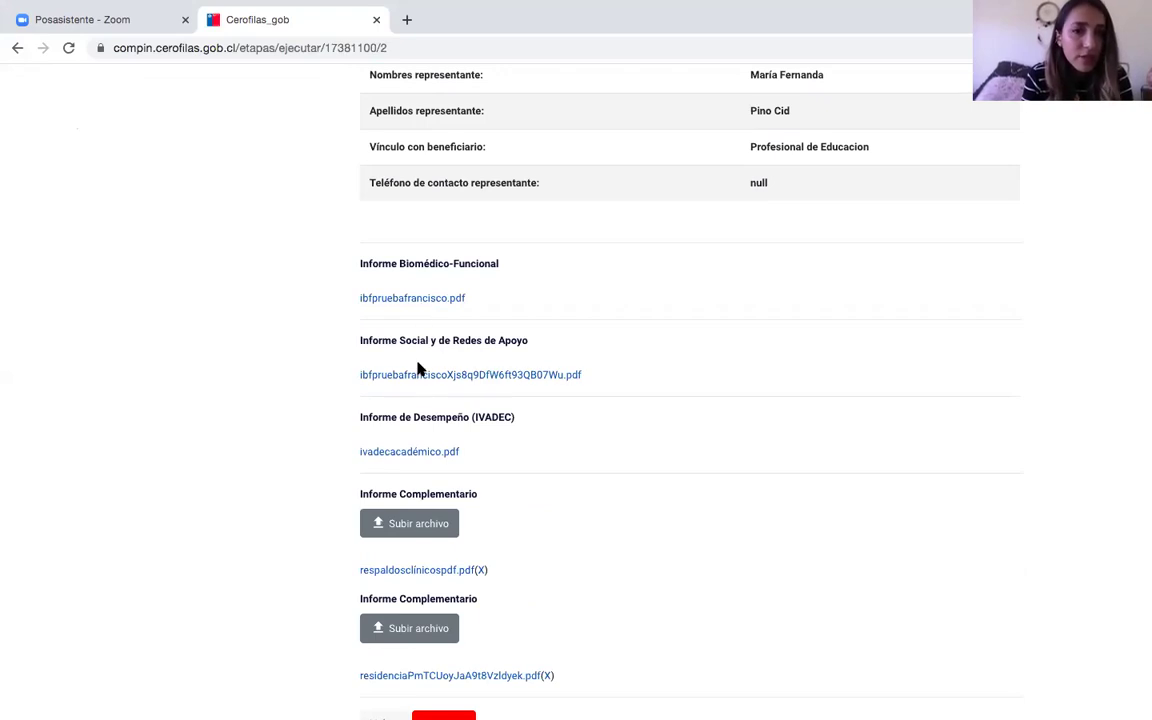
scroll(430, 375, down, 1)
scroll(363, 419, down, 2)
scroll(450, 391, down, 2)
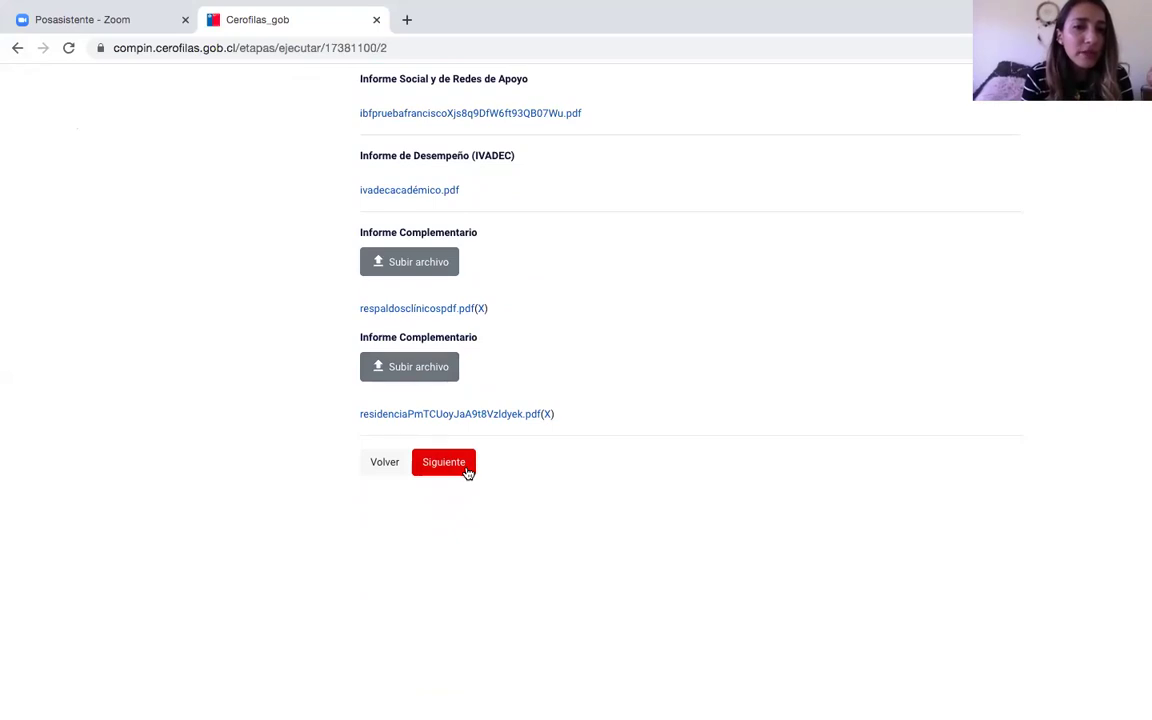
Continue to the submission confirmation, then go back to the report upload page.
click(444, 463)
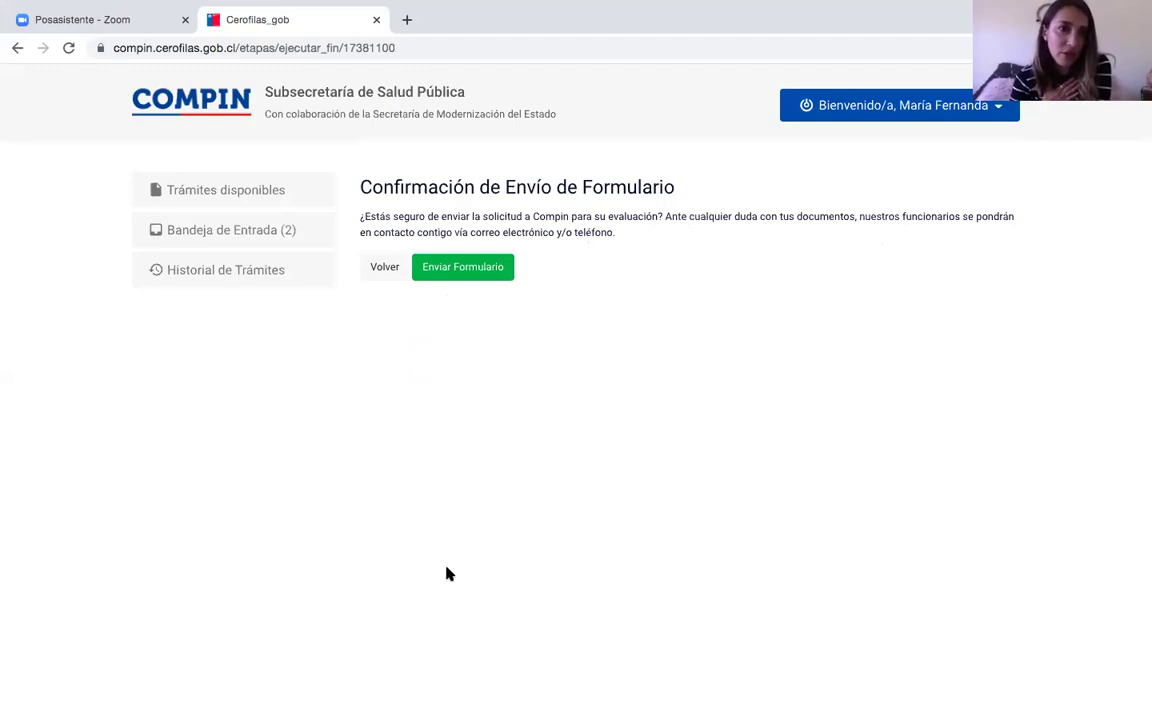
click(16, 50)
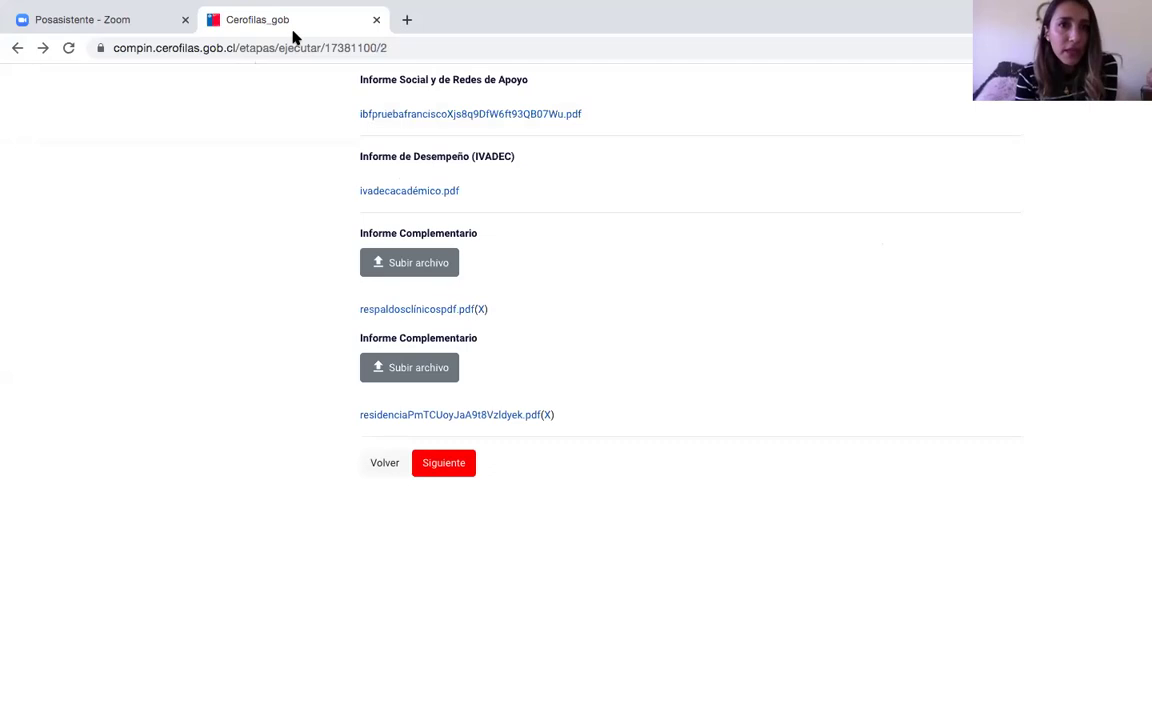
Take Chrome out of full screen and minimize it to reveal the desktop.
mouse_move(67, 8)
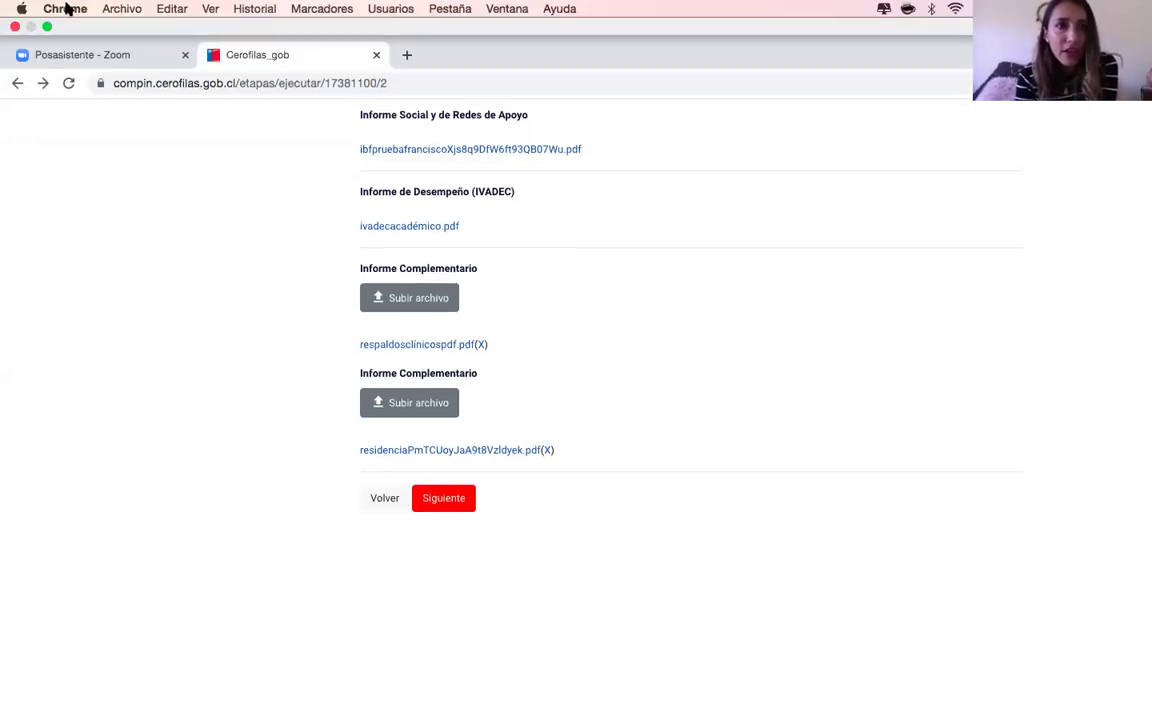
click(46, 27)
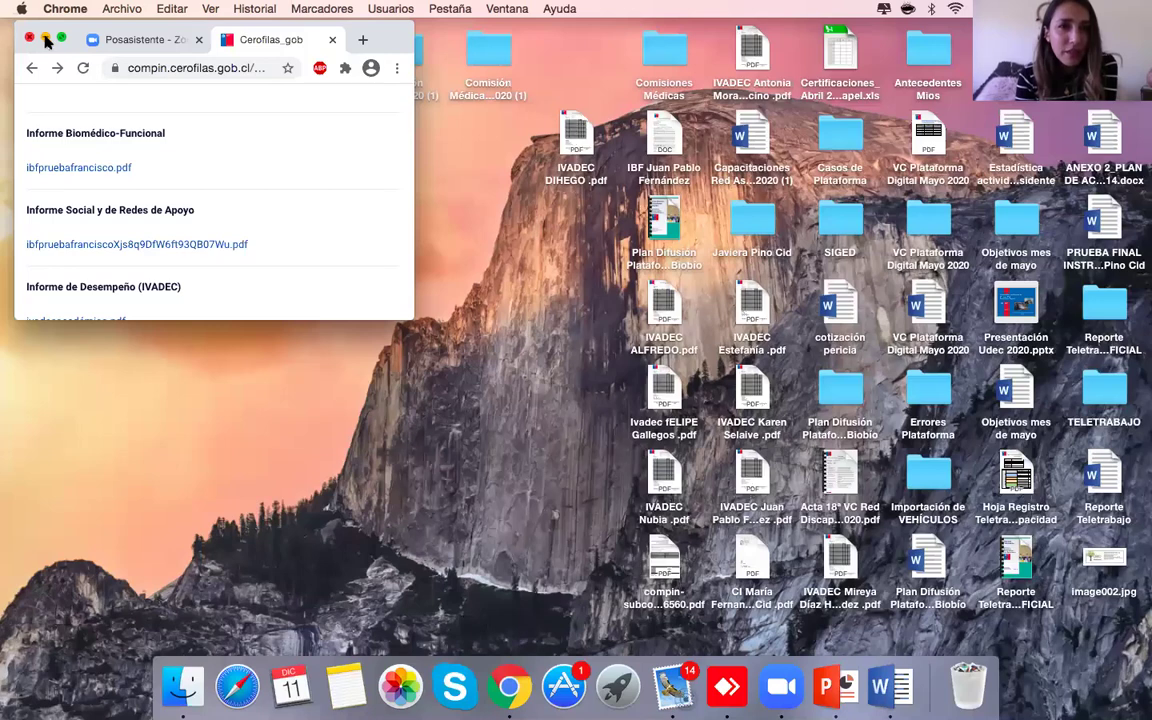
click(36, 34)
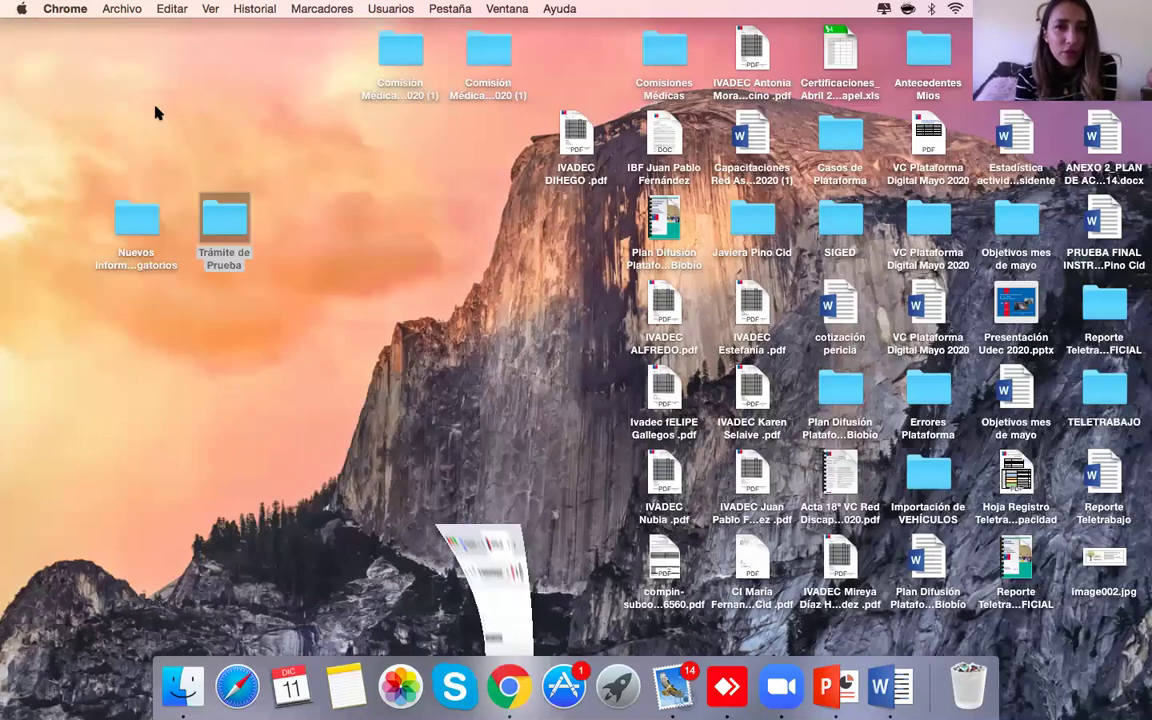
Glance into Trámite de Prueba, then open Nuevos Informes Obligatorios and select Resolución Prueba.
click(237, 223)
double_click(237, 223)
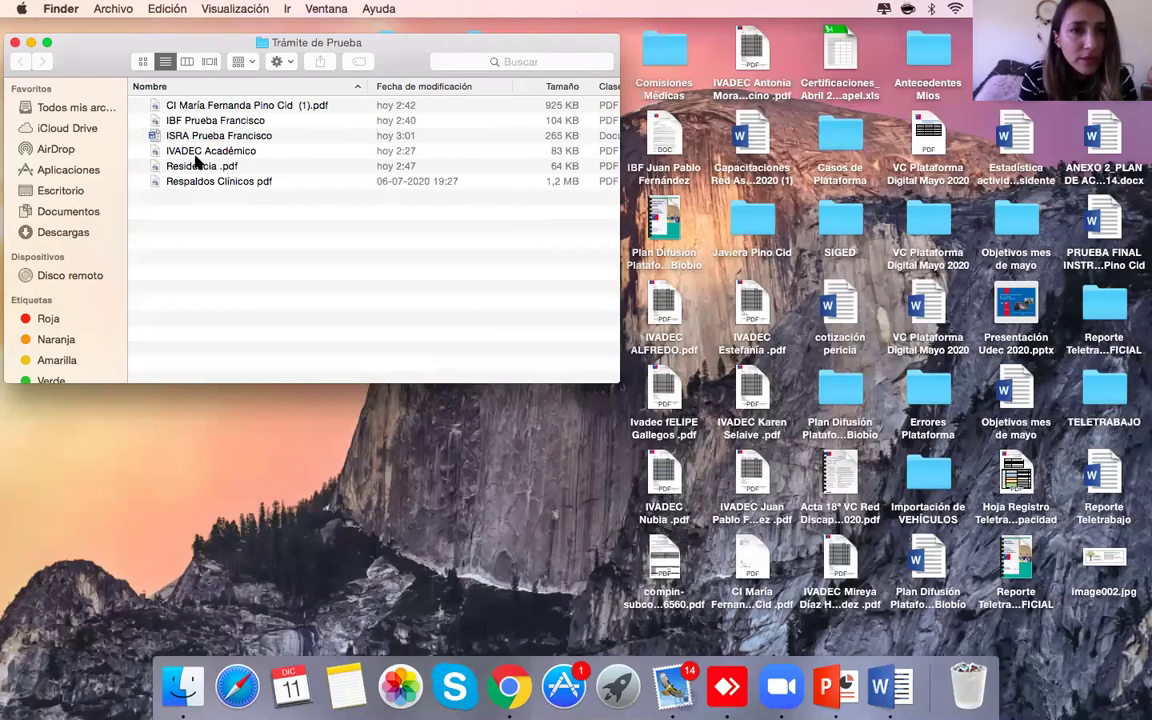
click(15, 45)
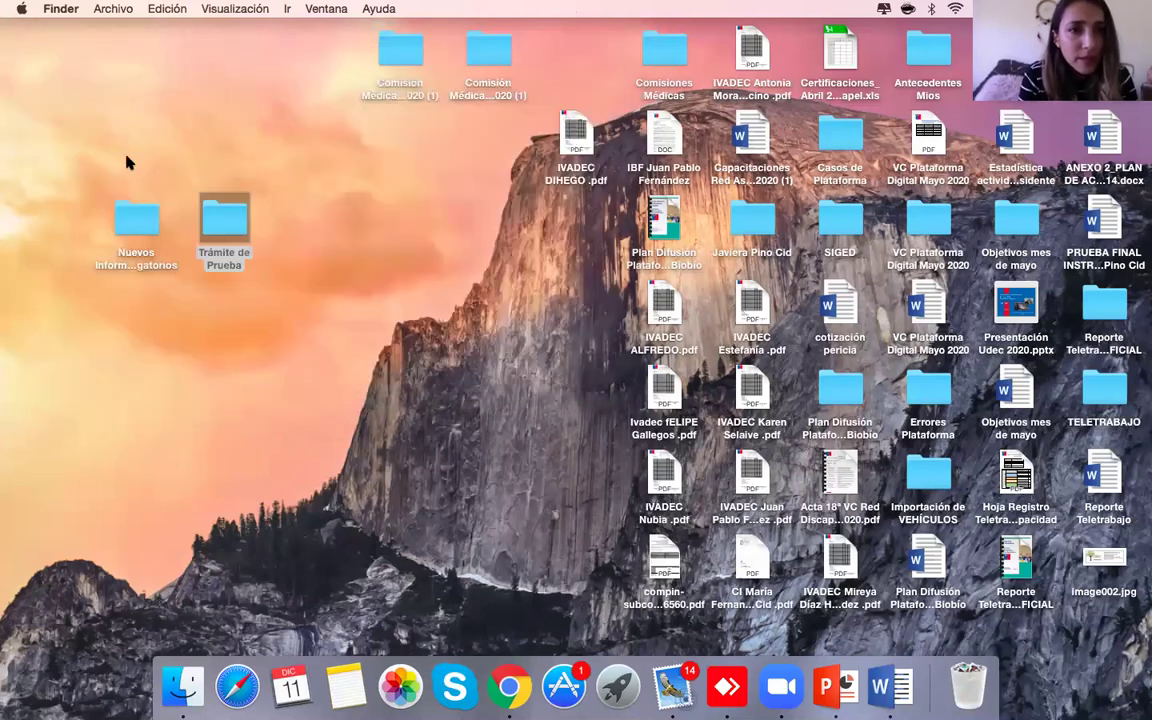
double_click(134, 217)
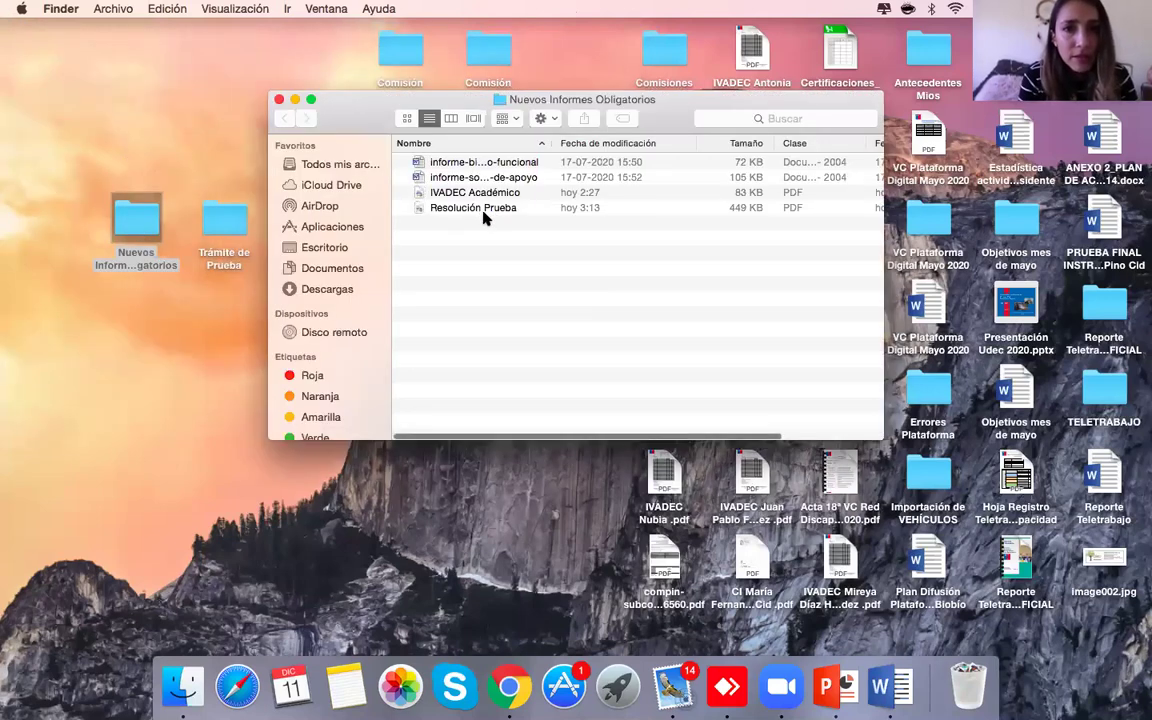
click(486, 210)
Open the Resolución Prueba PDF in Preview and scroll through its pages.
double_click(492, 211)
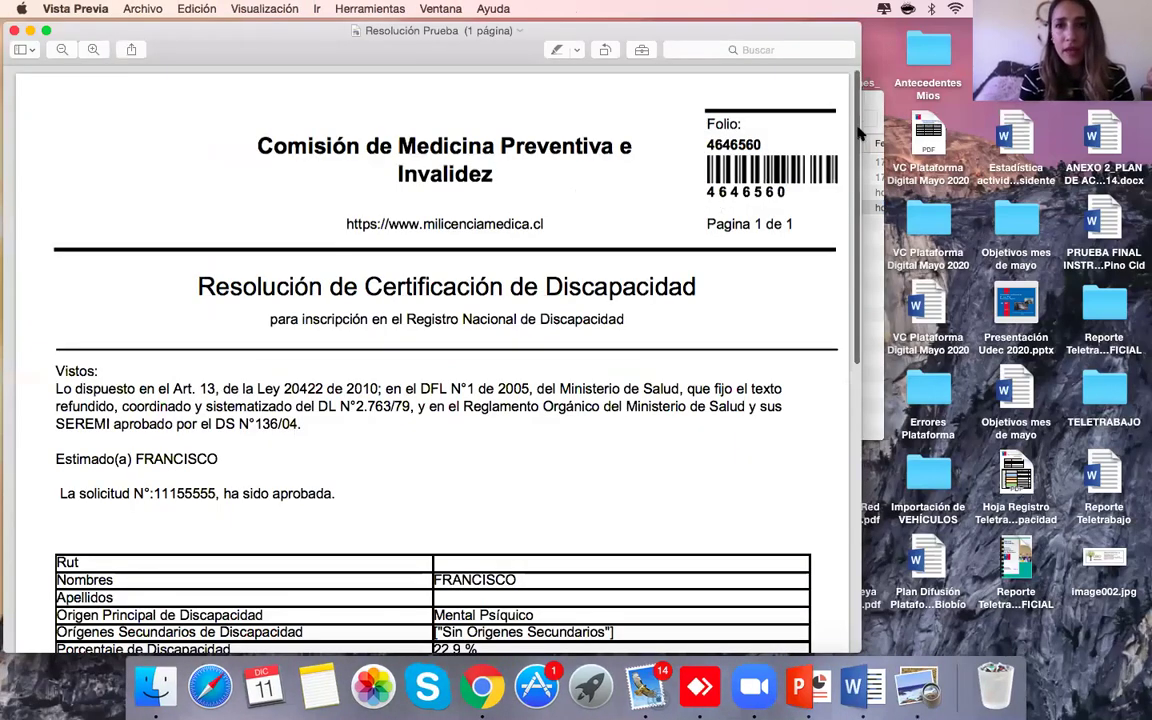
scroll(590, 292, down, 10)
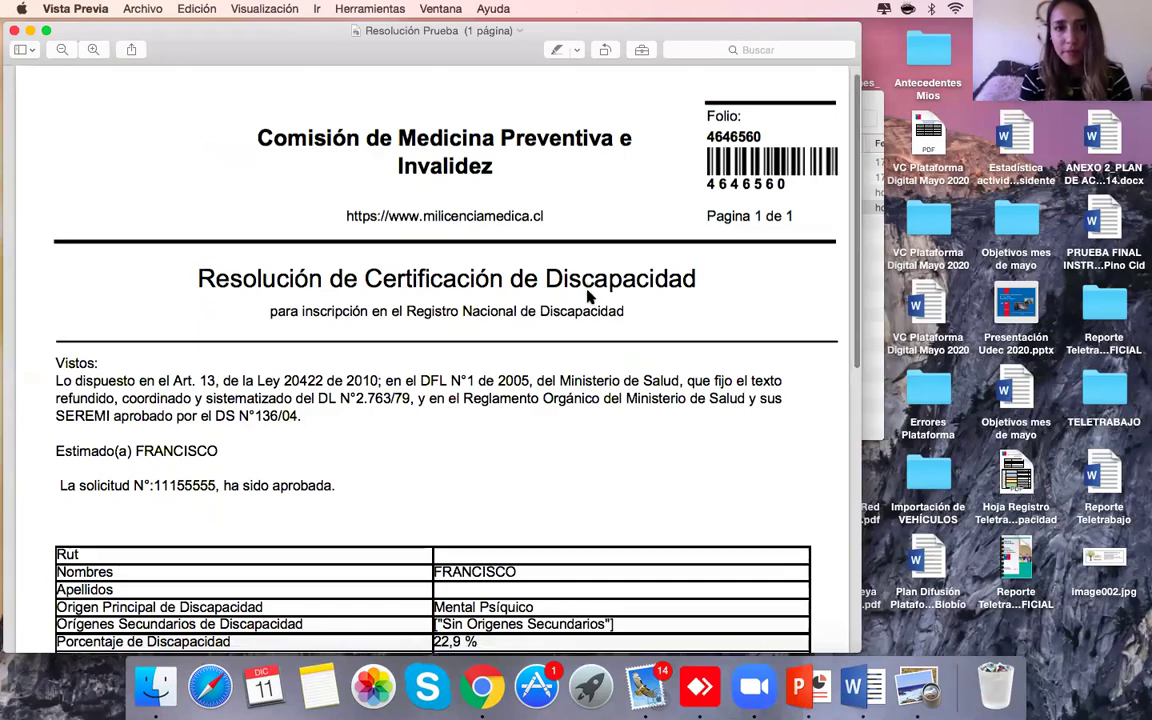
scroll(590, 297, down, 2)
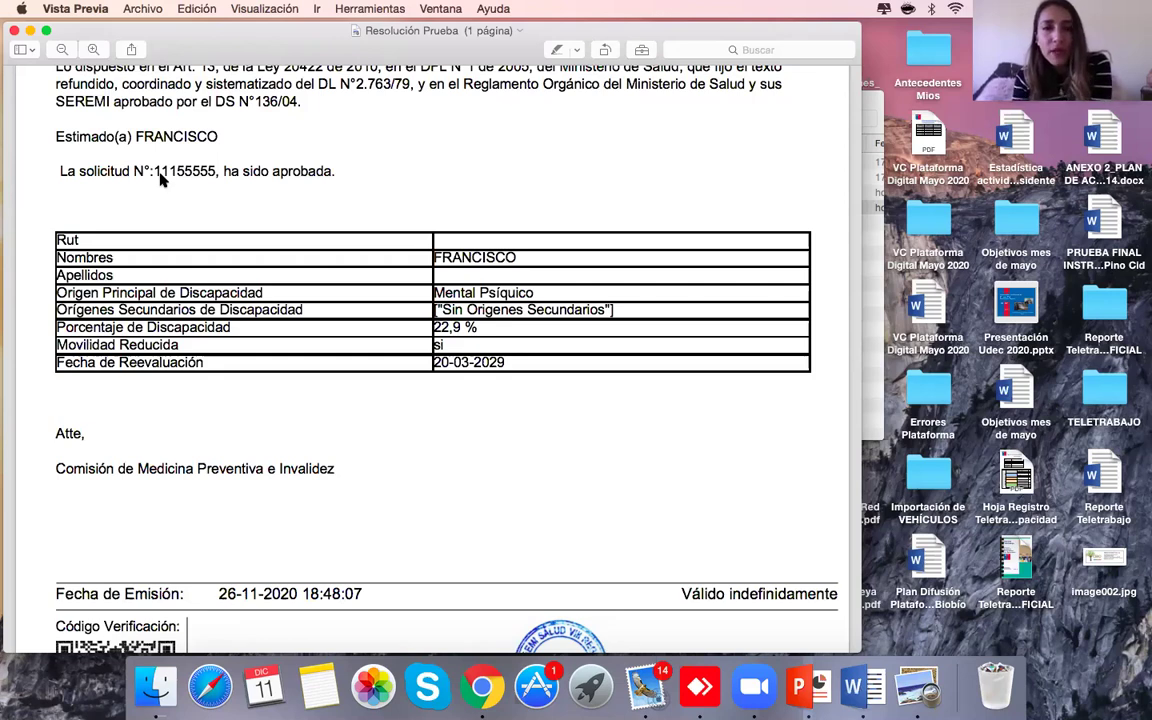
scroll(293, 252, up, 3)
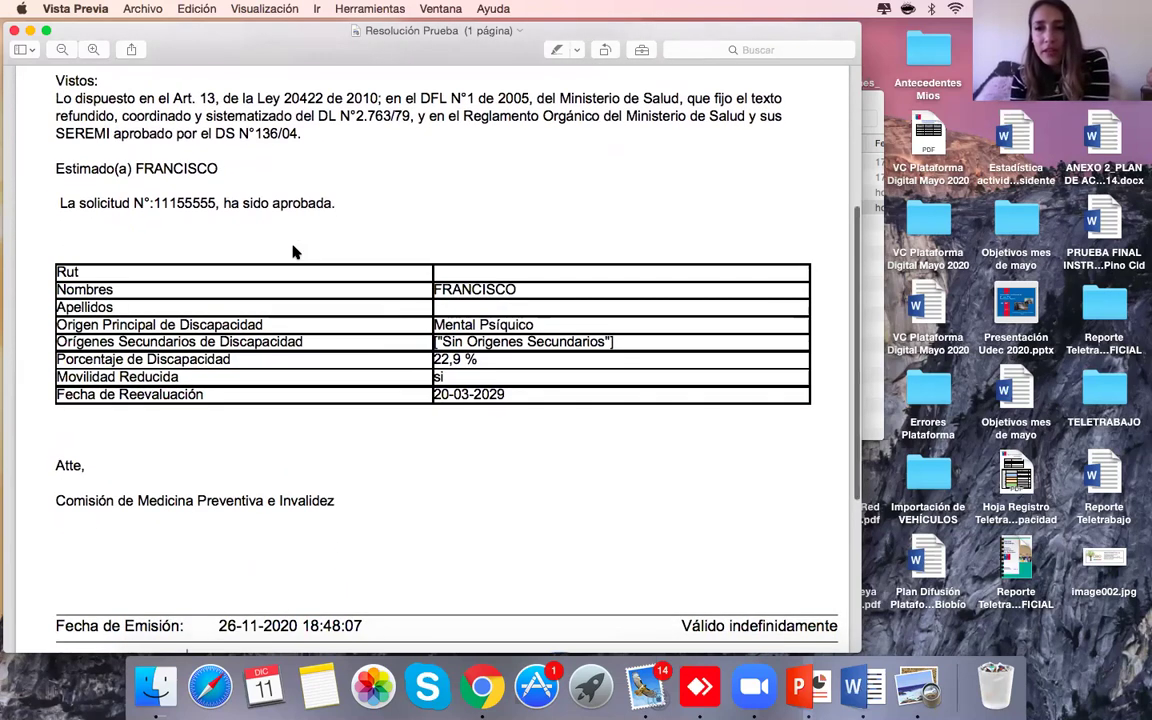
scroll(293, 252, up, 5)
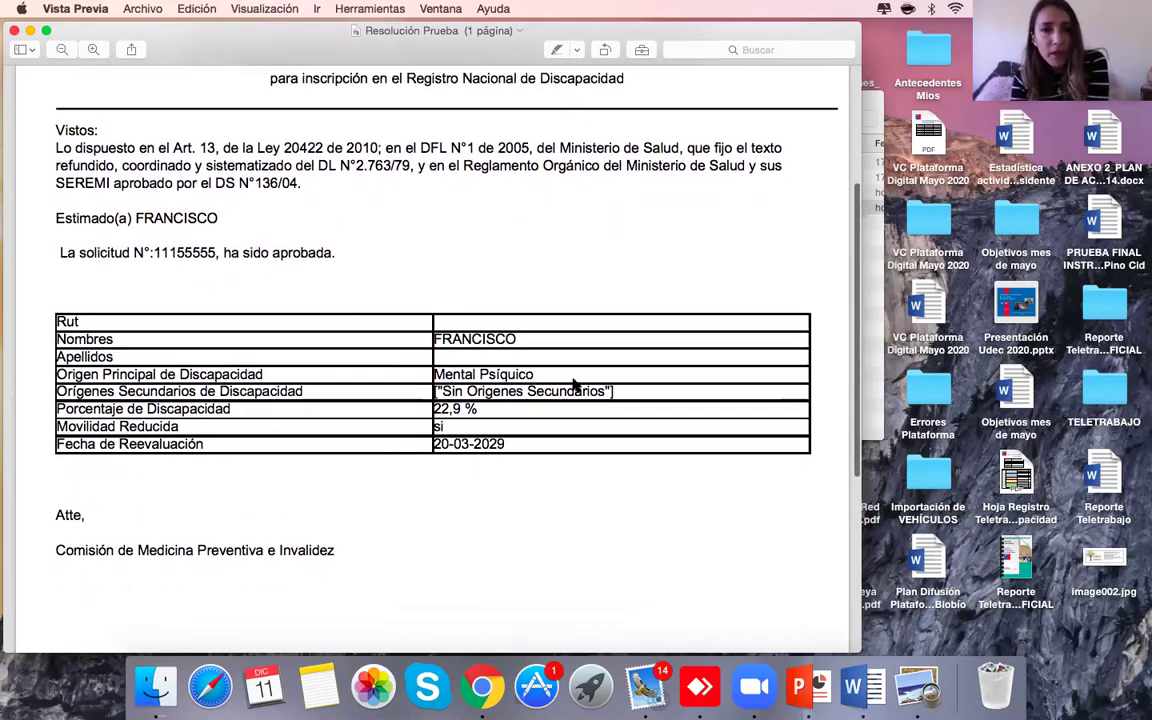
scroll(575, 385, up, 3)
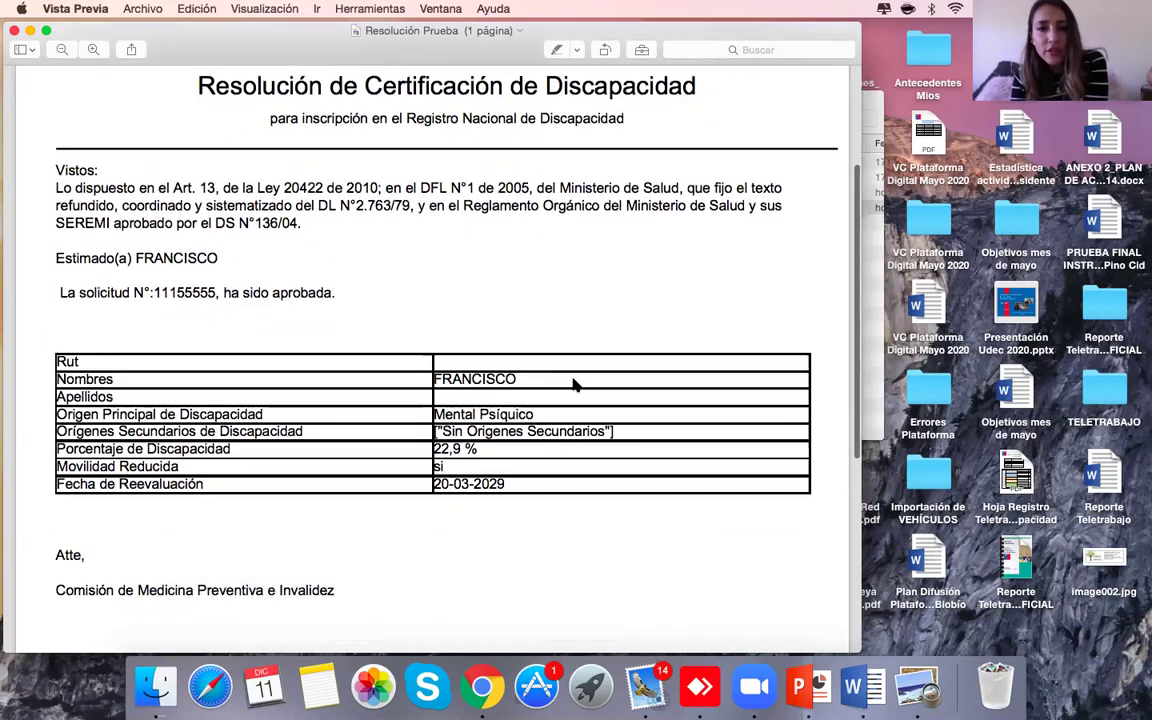
scroll(575, 385, down, 5)
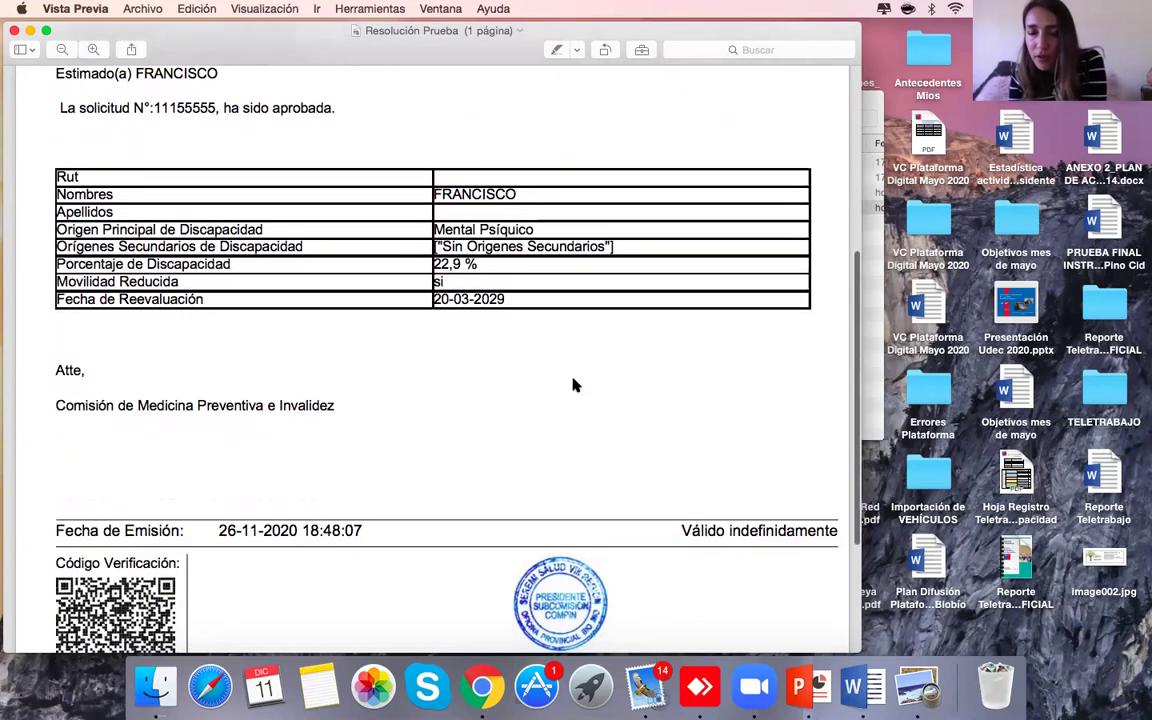
scroll(575, 385, down, 1)
scroll(540, 352, up, 3)
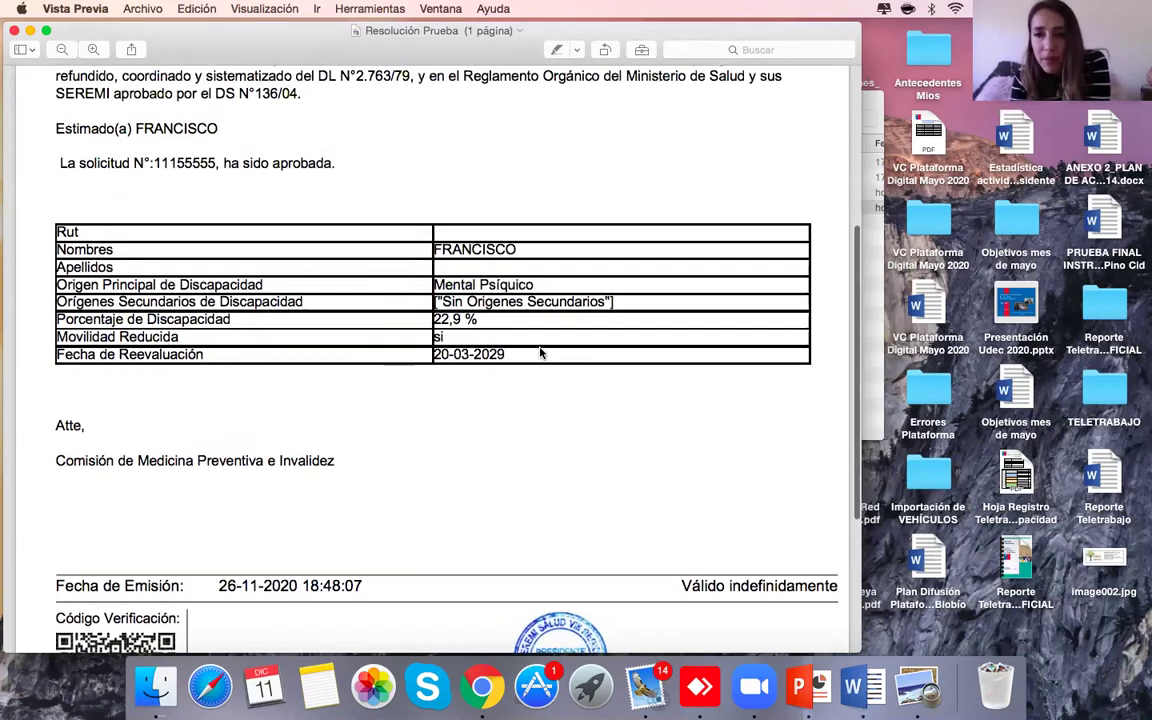
scroll(540, 352, up, 6)
scroll(540, 352, down, 1)
Finish reading the resolution, then close Preview and the Nuevos Informes Obligatorios window.
scroll(540, 352, up, 2)
scroll(540, 352, down, 4)
scroll(540, 352, down, 10)
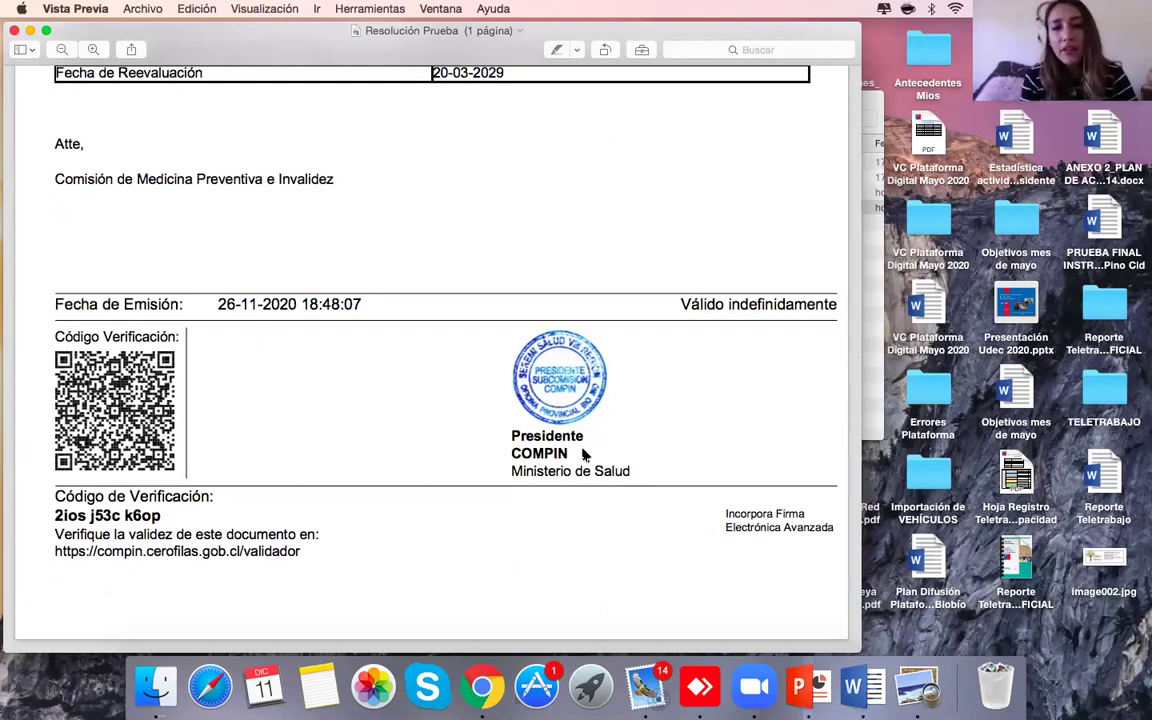
scroll(391, 454, up, 2)
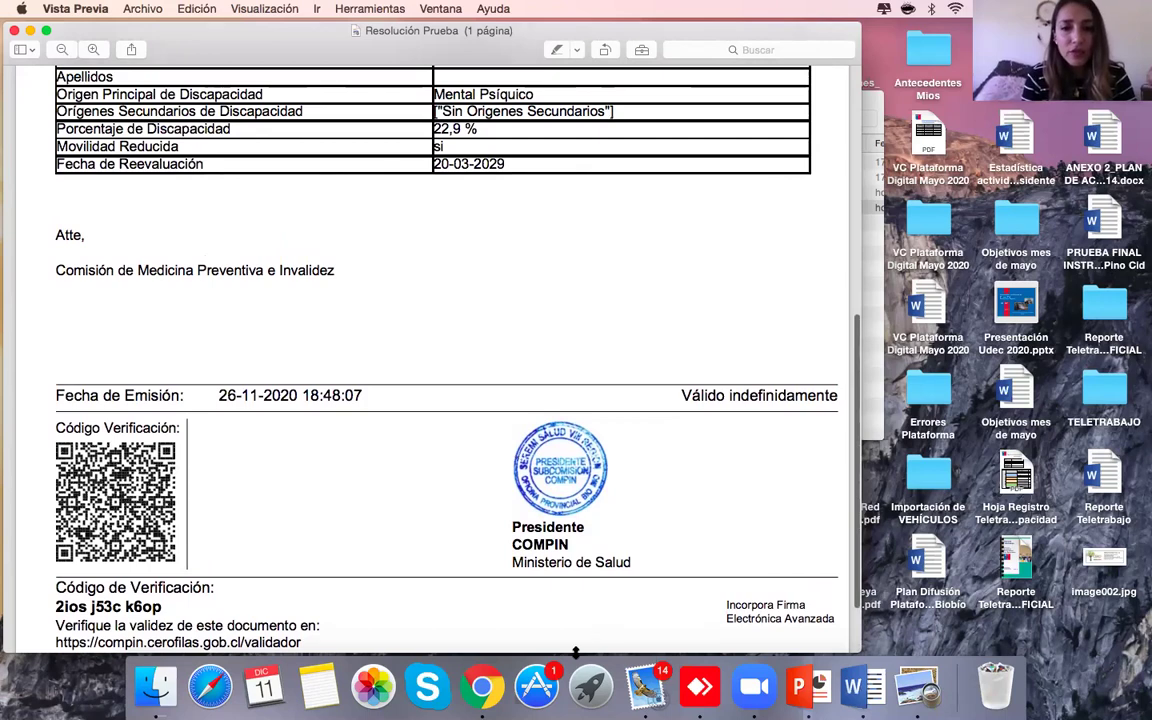
scroll(698, 628, up, 5)
scroll(698, 628, down, 7)
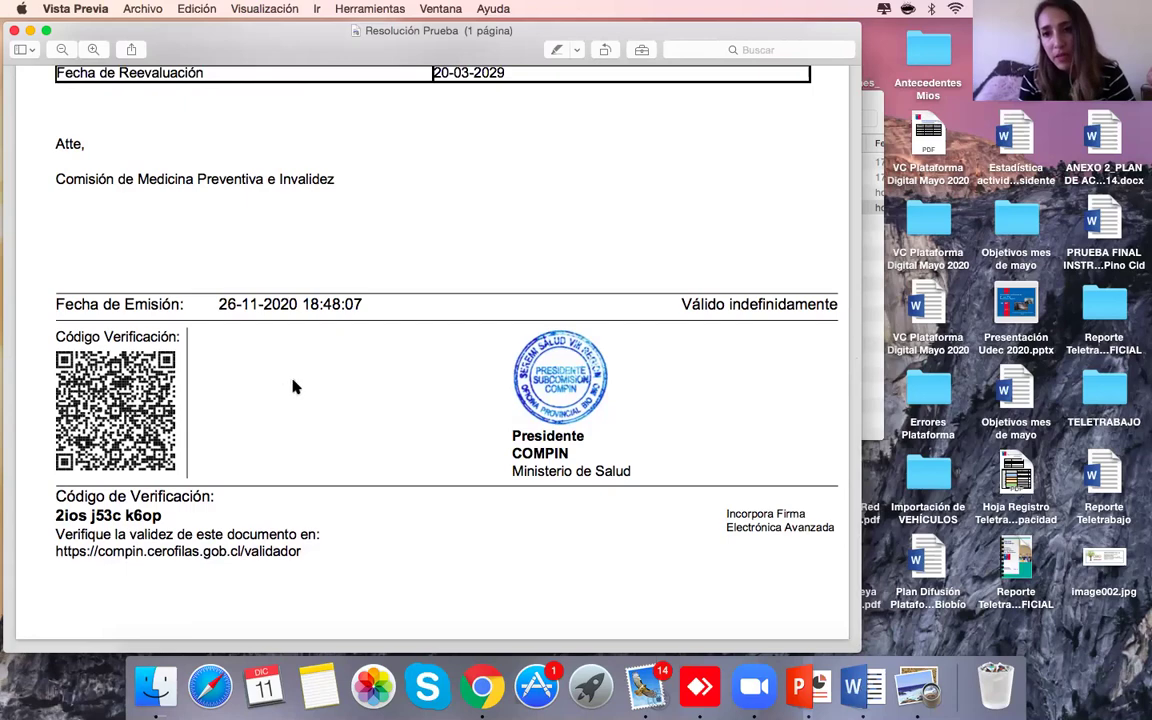
scroll(262, 401, up, 2)
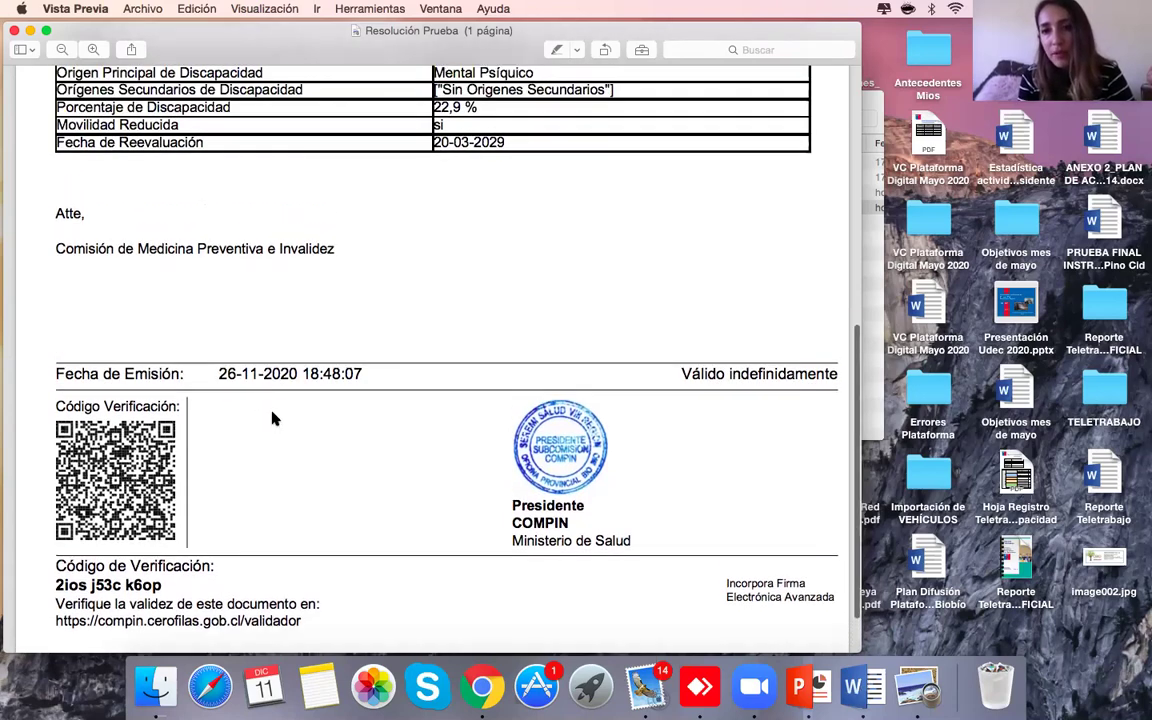
scroll(329, 337, up, 6)
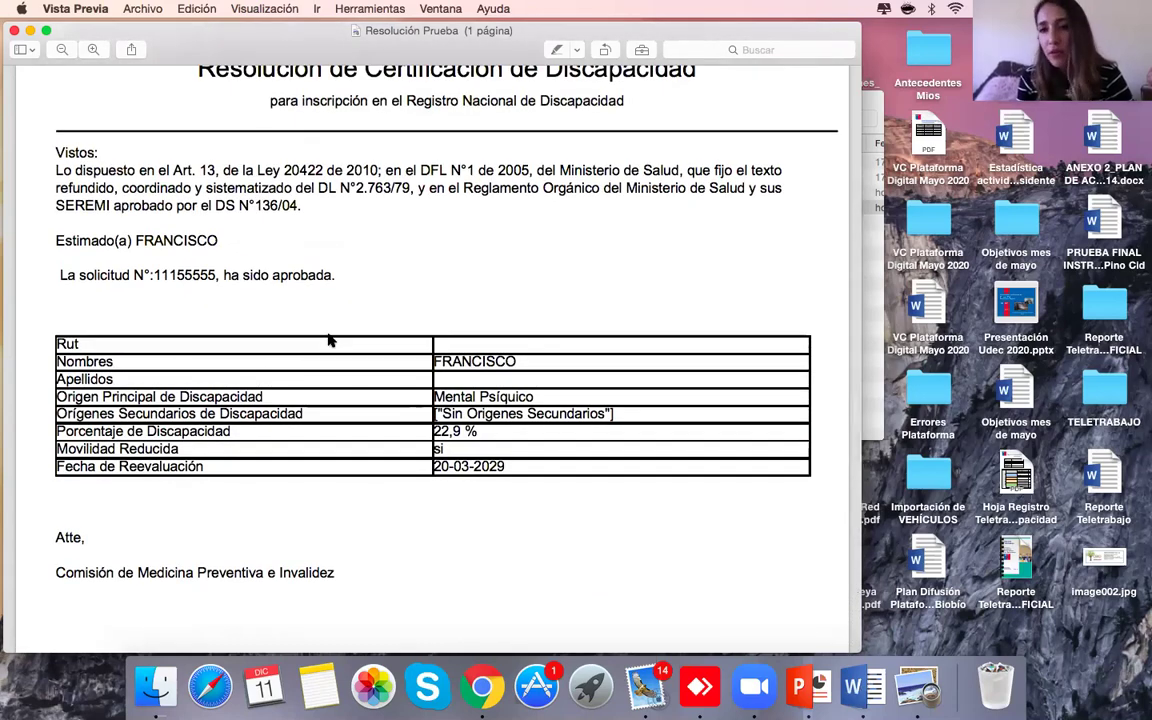
scroll(329, 340, up, 4)
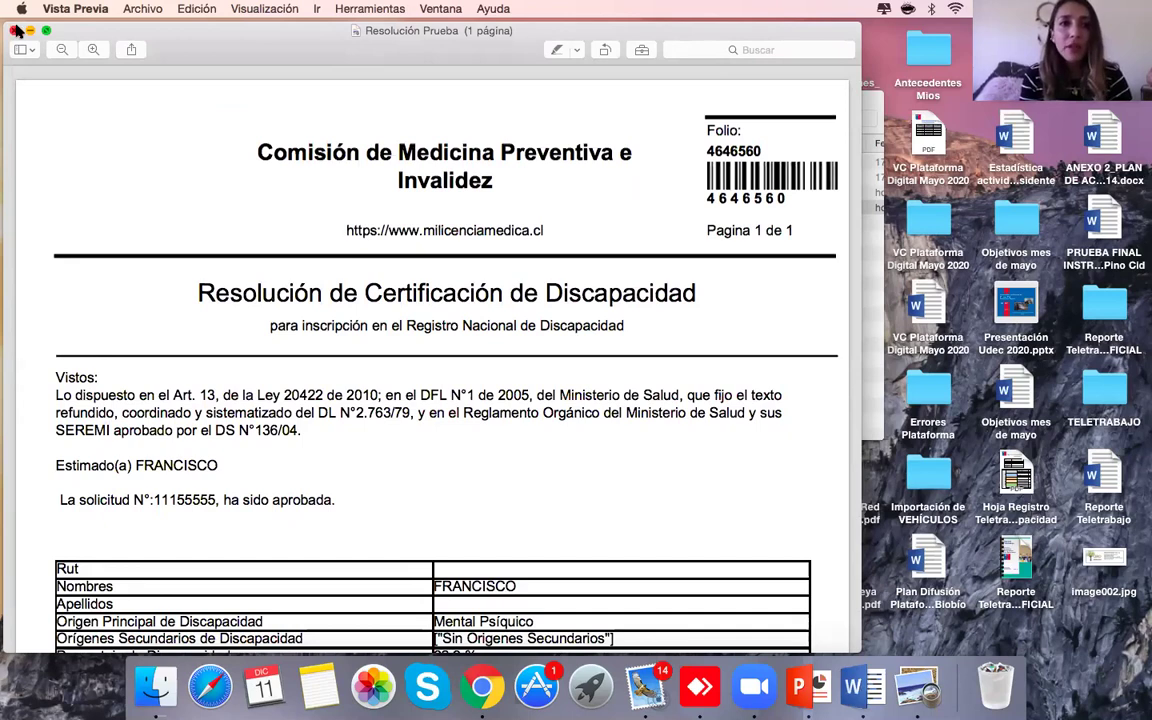
click(14, 30)
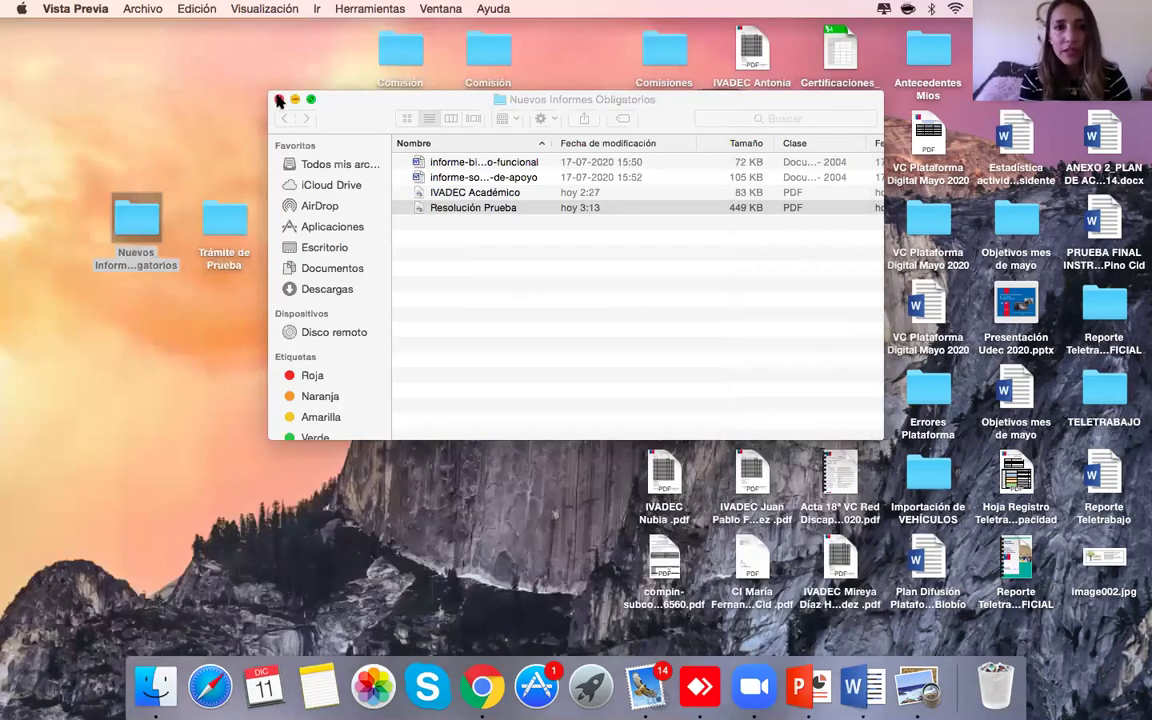
click(279, 99)
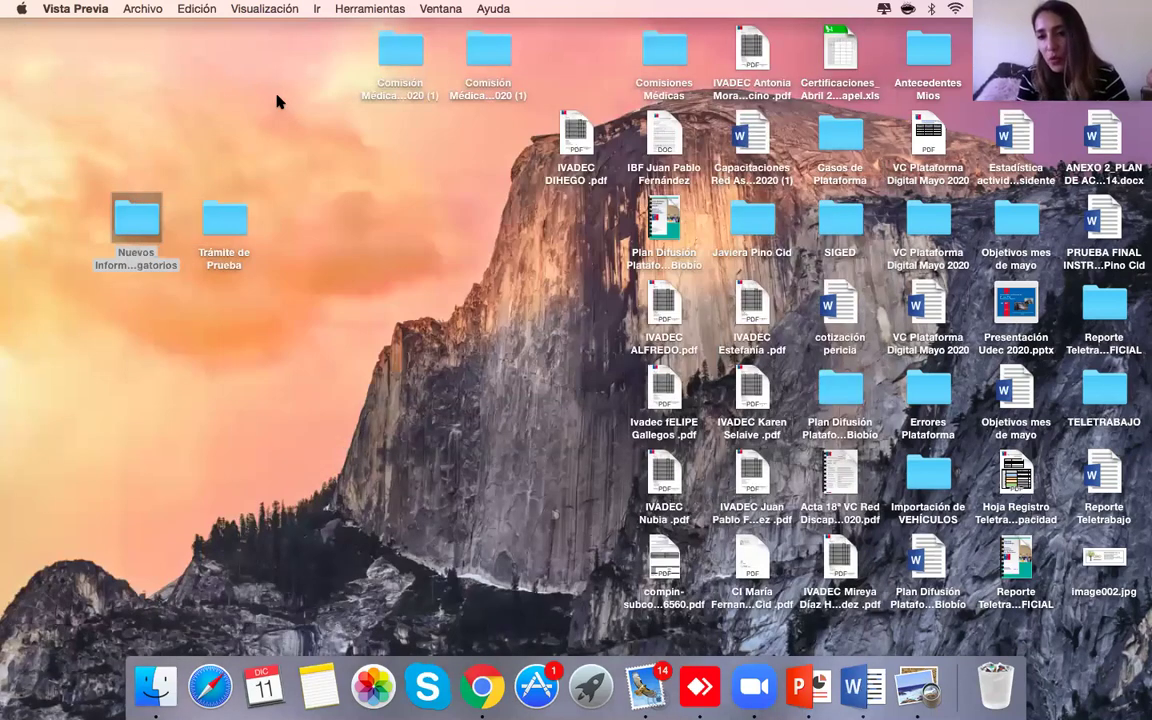